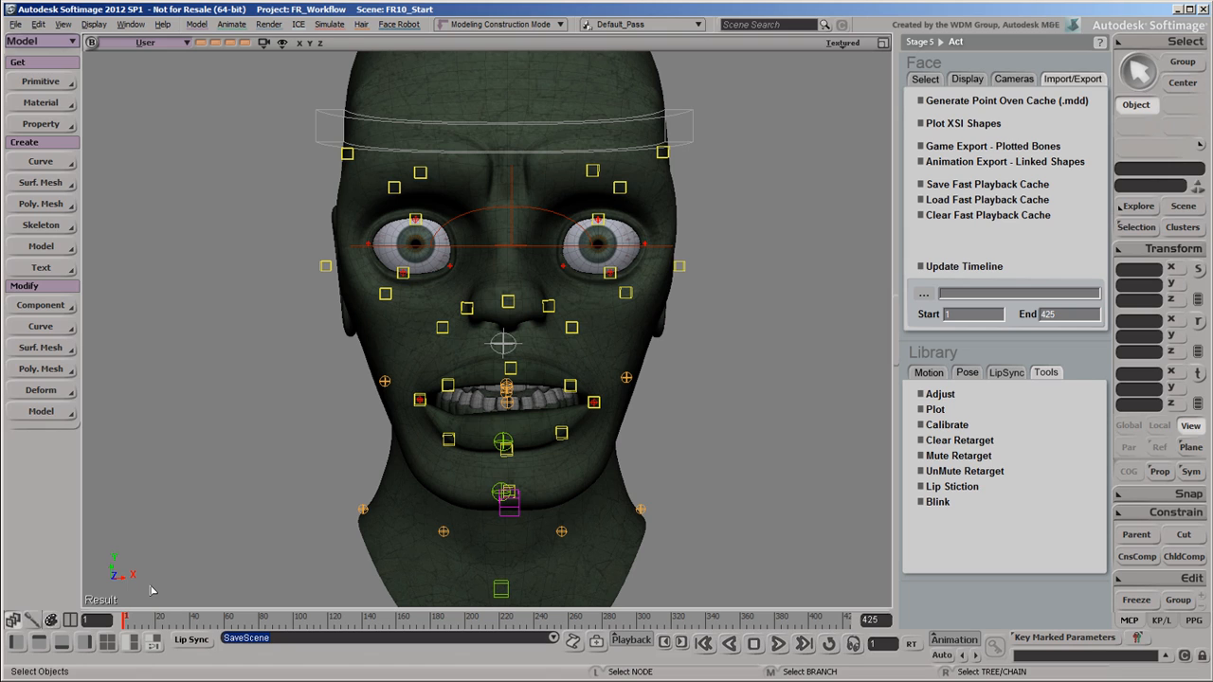
- Start the timeline range at frame 0 and go to frame 0
click(90, 621)
text(0)
key(Return)
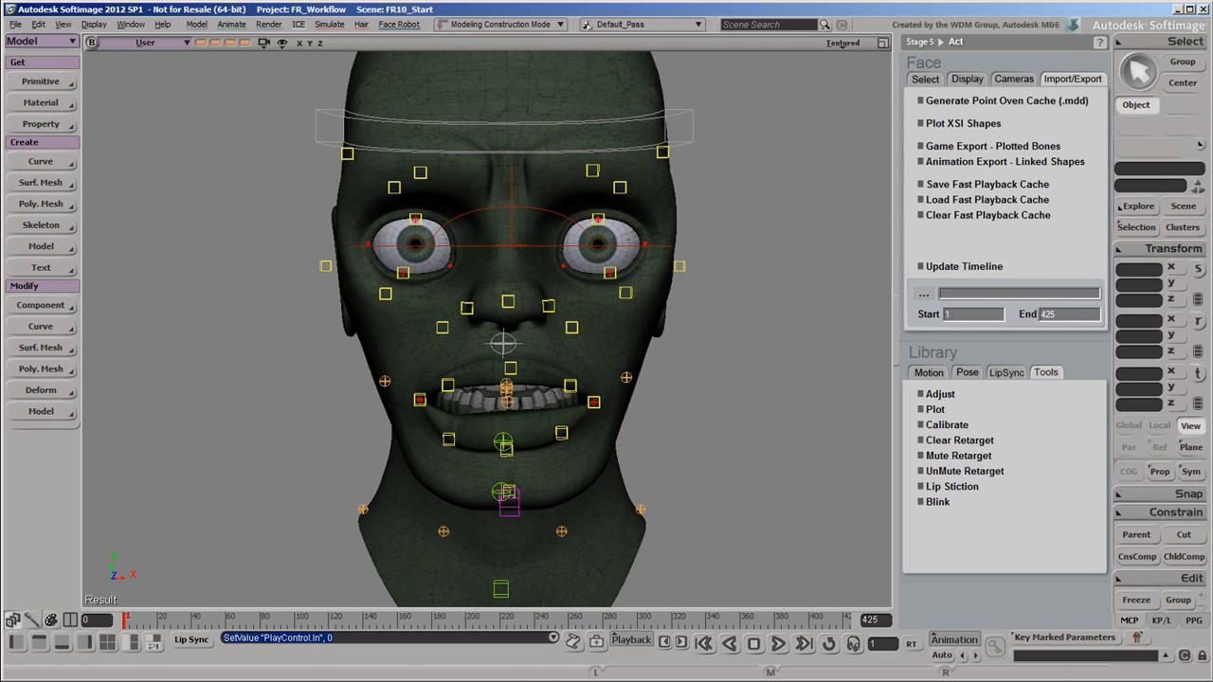
key(Left)
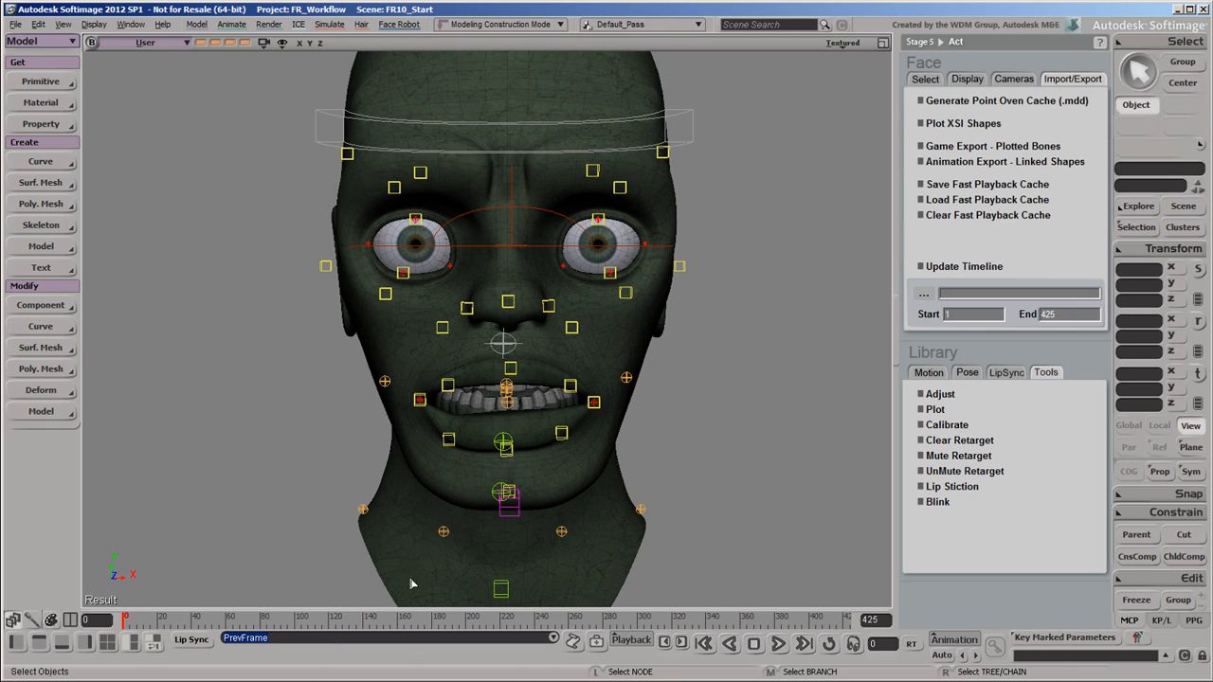
- Apply the zero pose from the pose library to the face and key all of its controls
click(968, 374)
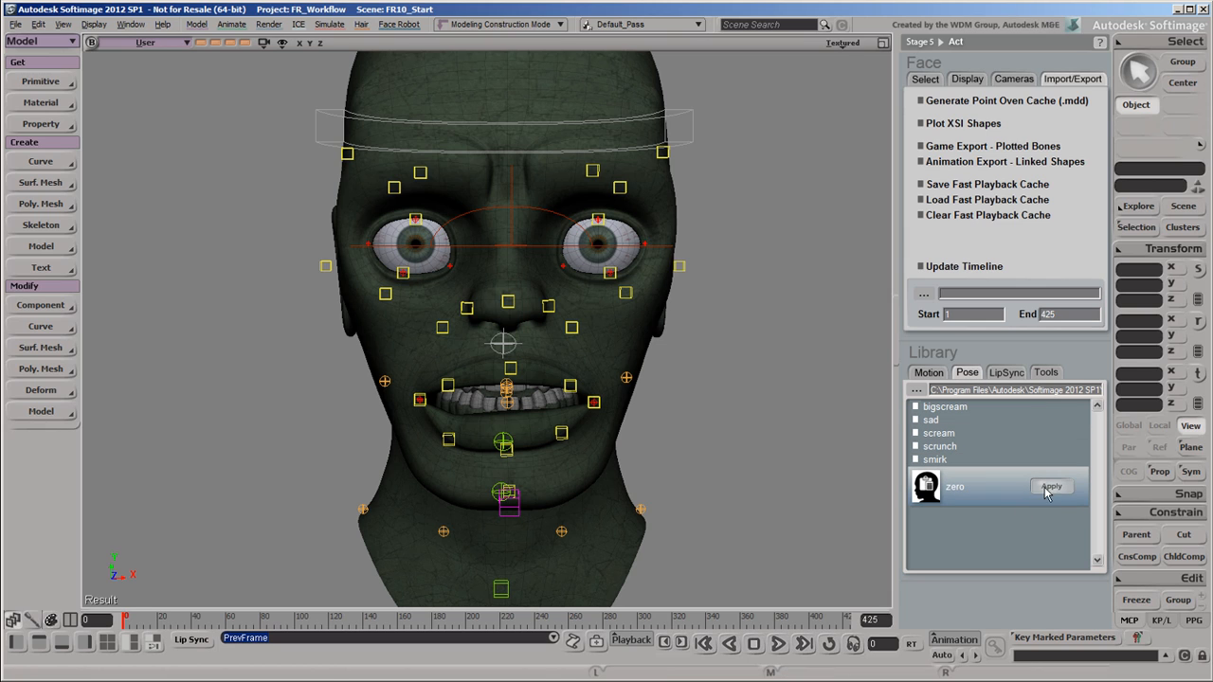
click(1050, 487)
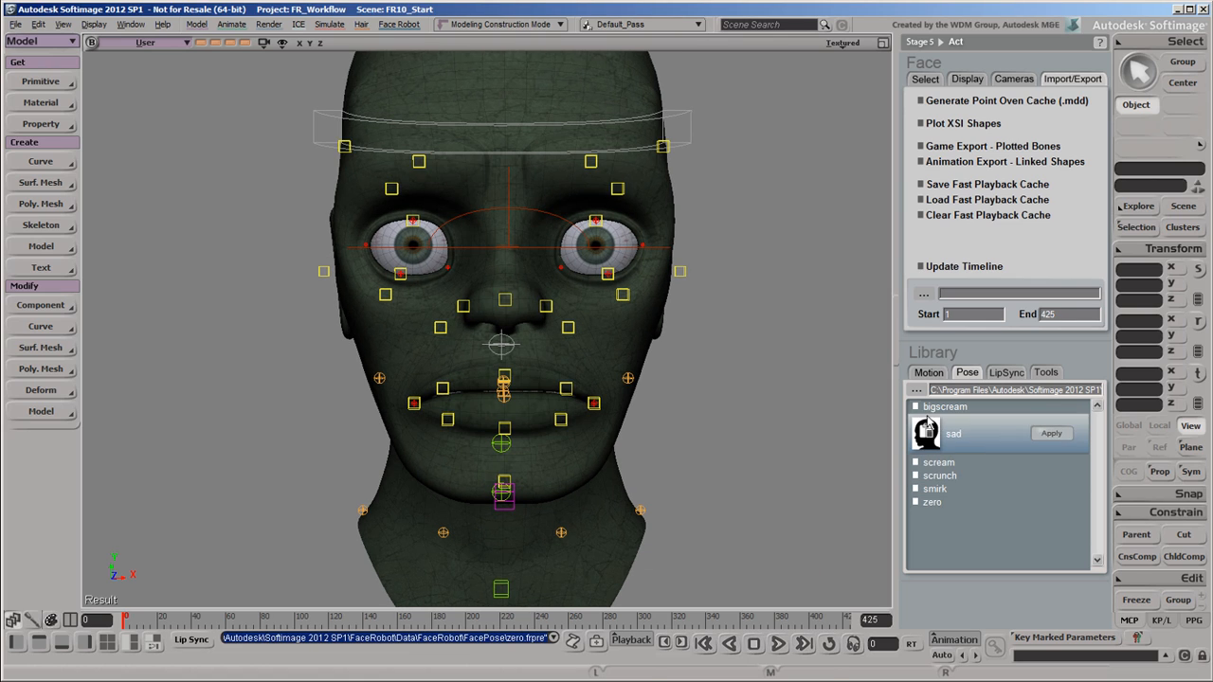
click(924, 81)
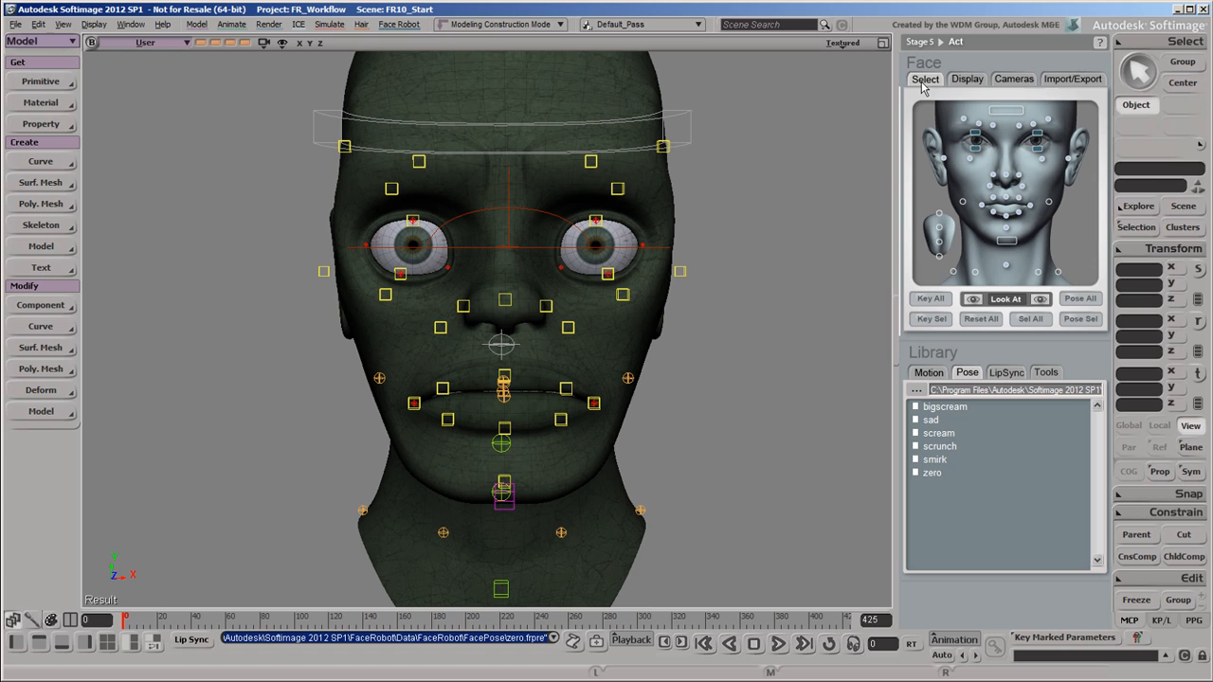
click(929, 301)
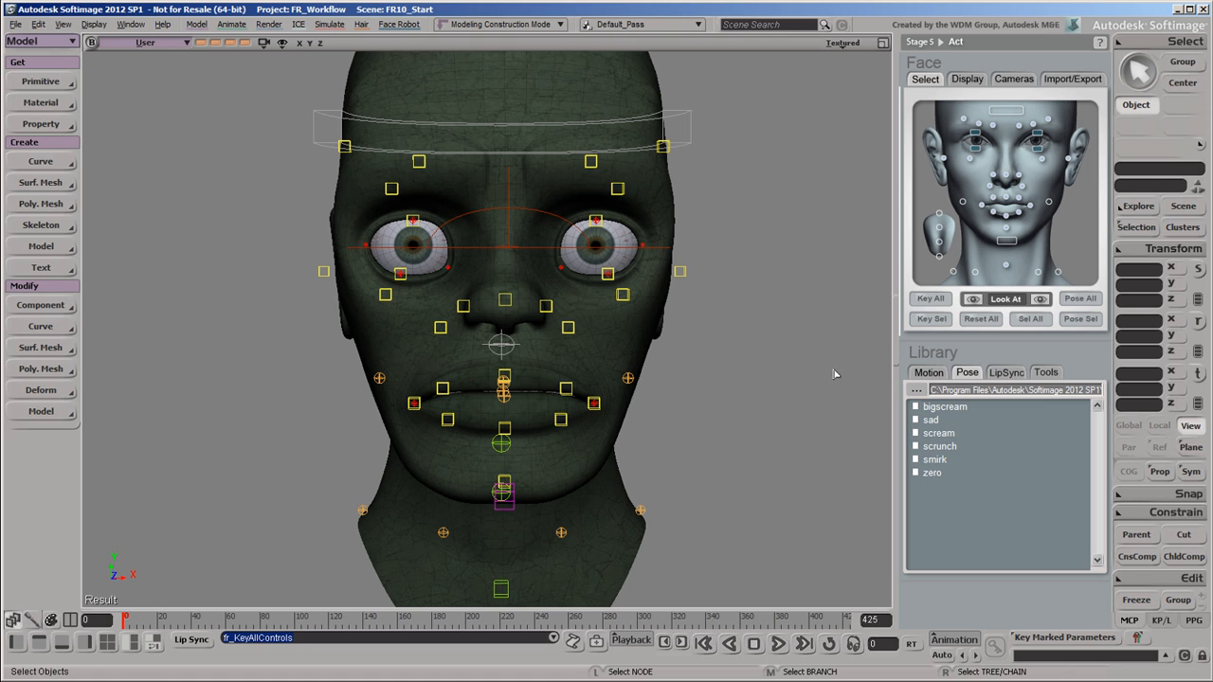
- Open the Cache Manager's write settings and change the cache path to [project path]/Cache/[model]/[object]/
click(230, 25)
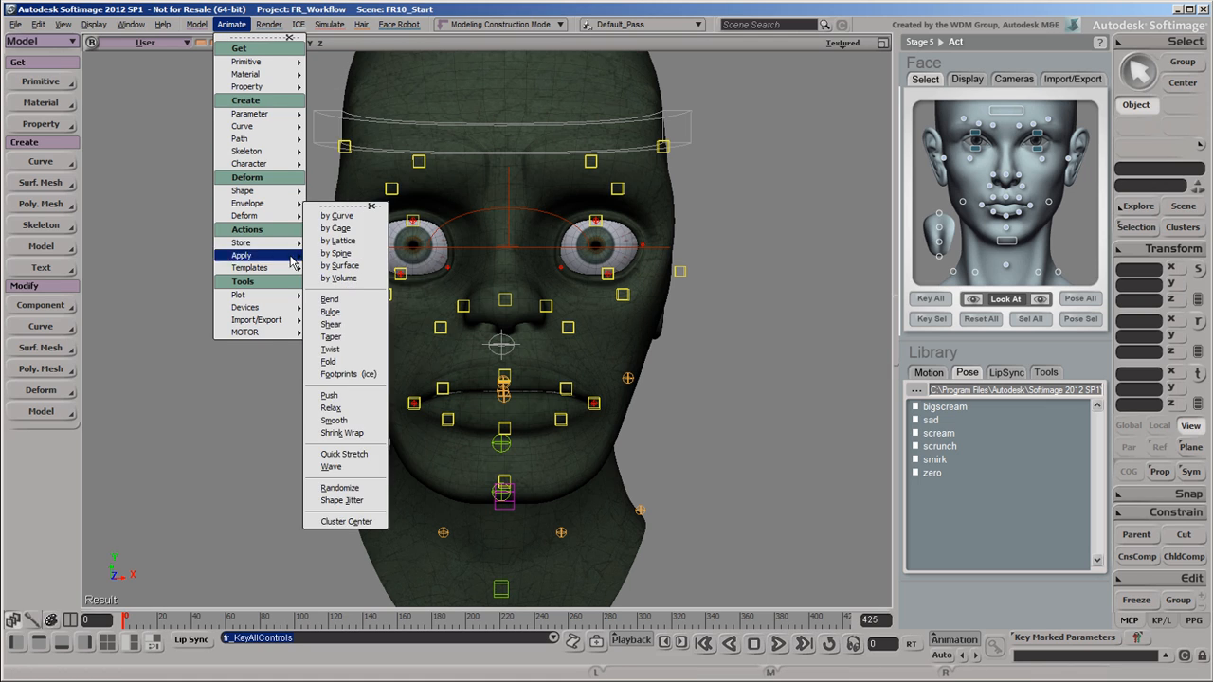
mouse_move(289, 295)
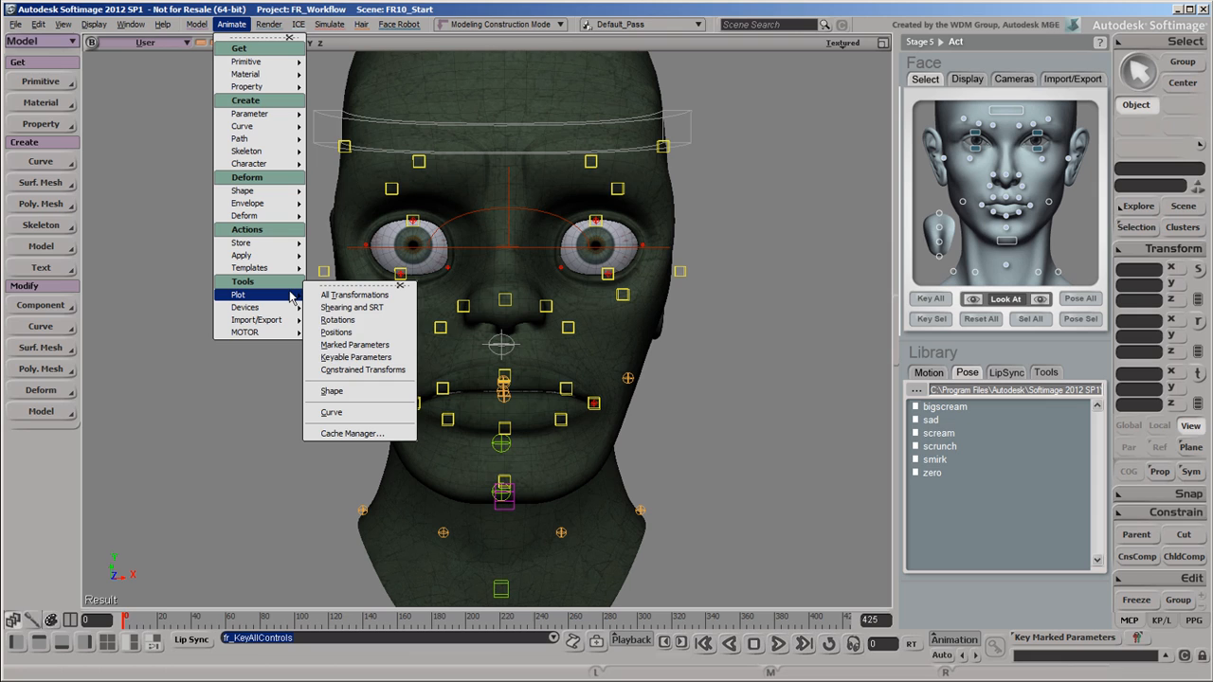
click(388, 434)
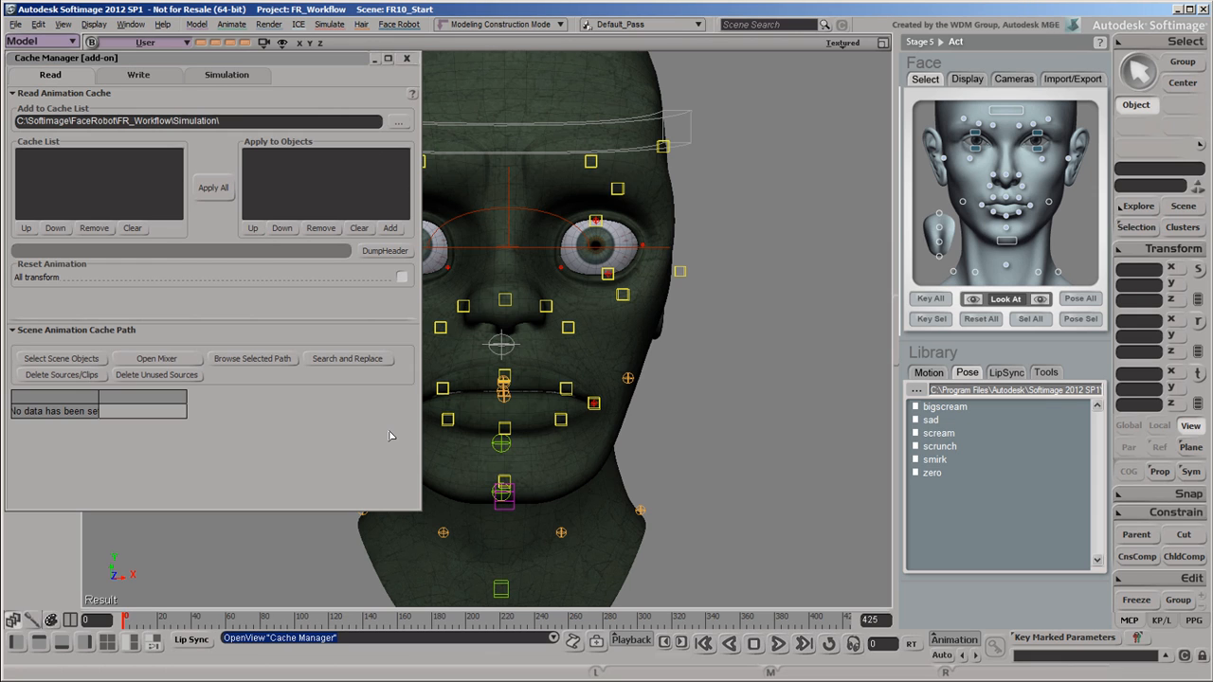
click(161, 81)
triple_click(127, 133)
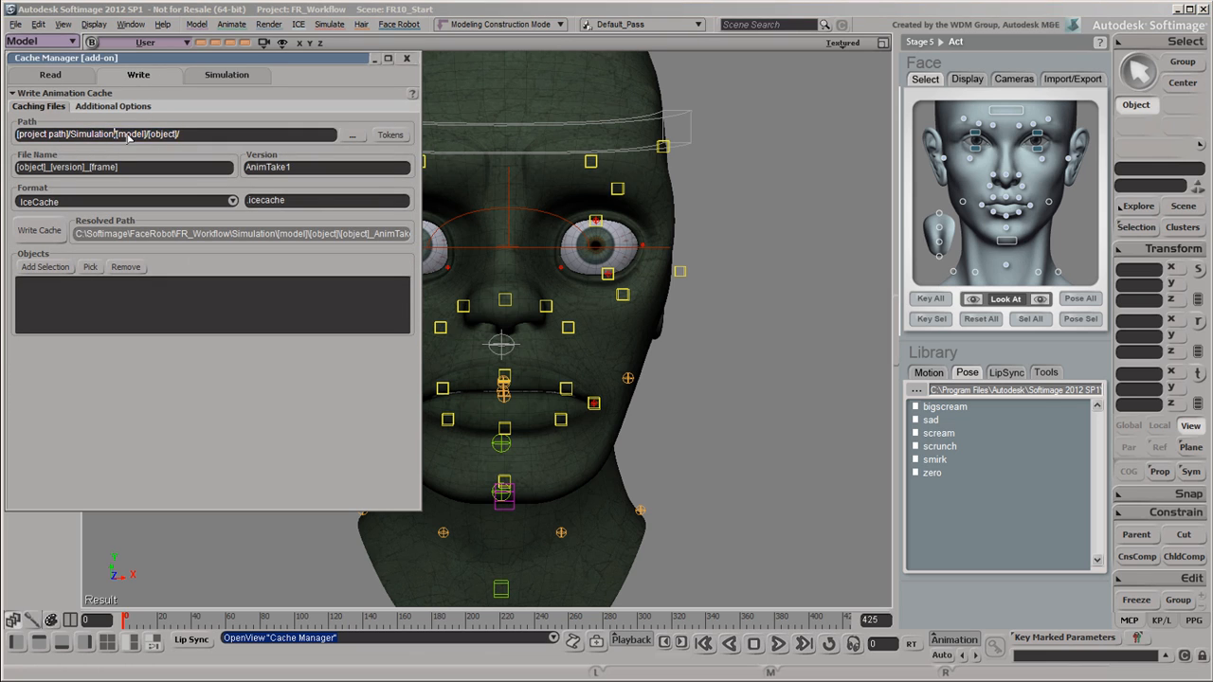
key(BackSpace)
key(BackSpace)
key(BackSpace)
key(BackSpace)
key(BackSpace)
key(BackSpace)
key(BackSpace)
key(BackSpace)
key(BackSpace)
key(BackSpace)
text(Cache)
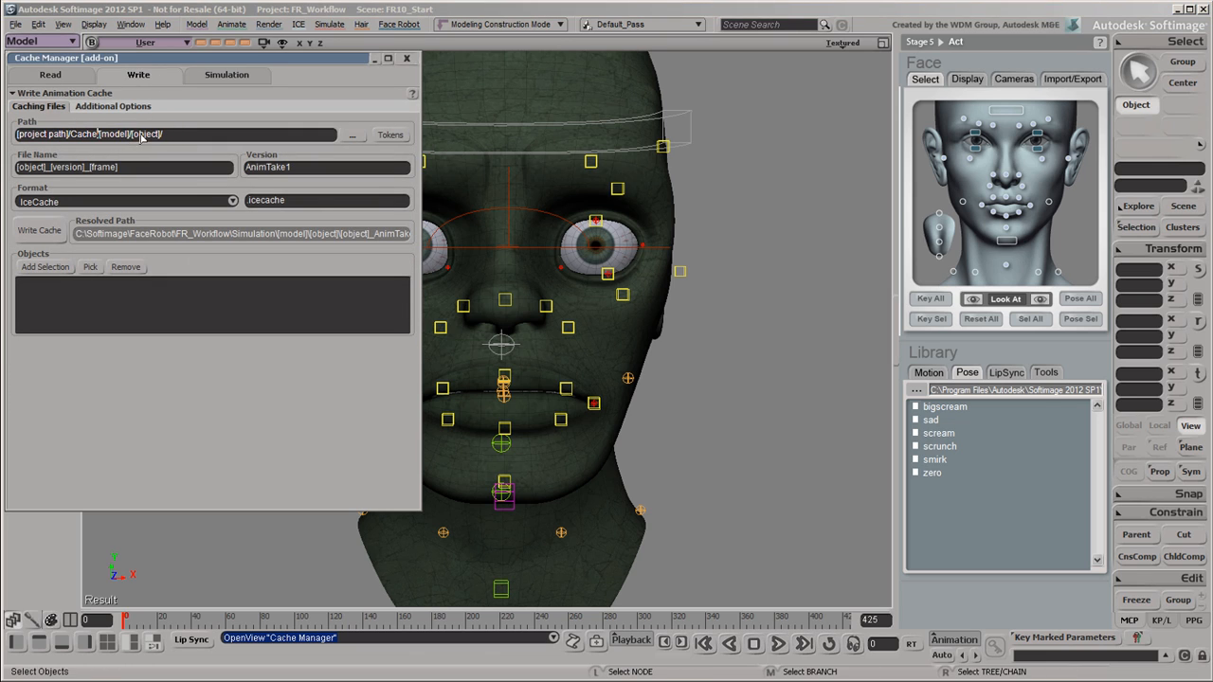
- Keep the cache file name template and set the version to take1
triple_click(150, 170)
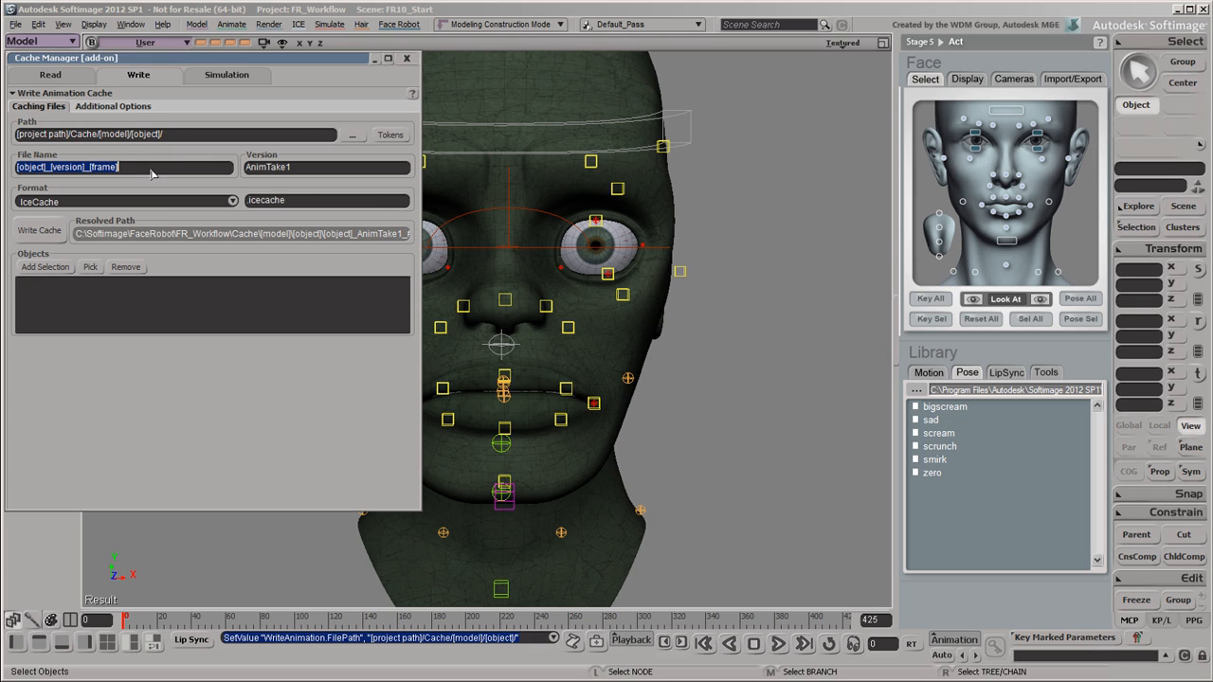
triple_click(303, 170)
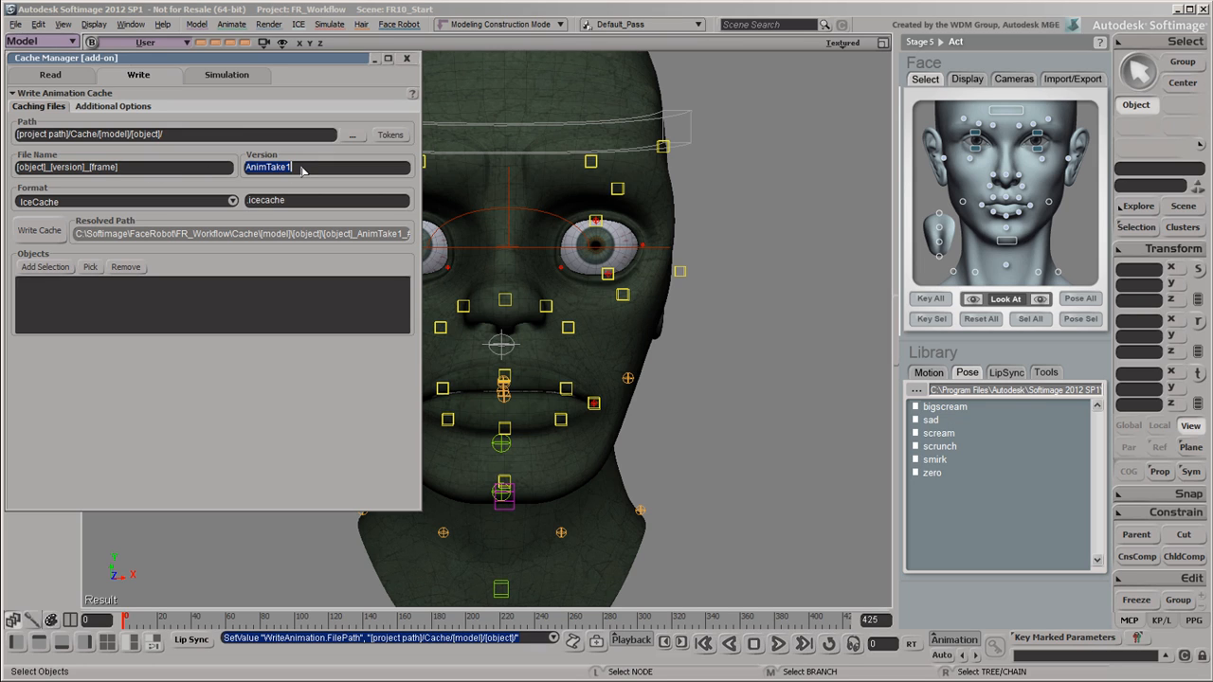
text(take1)
- Review the file cache path templates in the Simulation preferences, and close the preferences
click(15, 24)
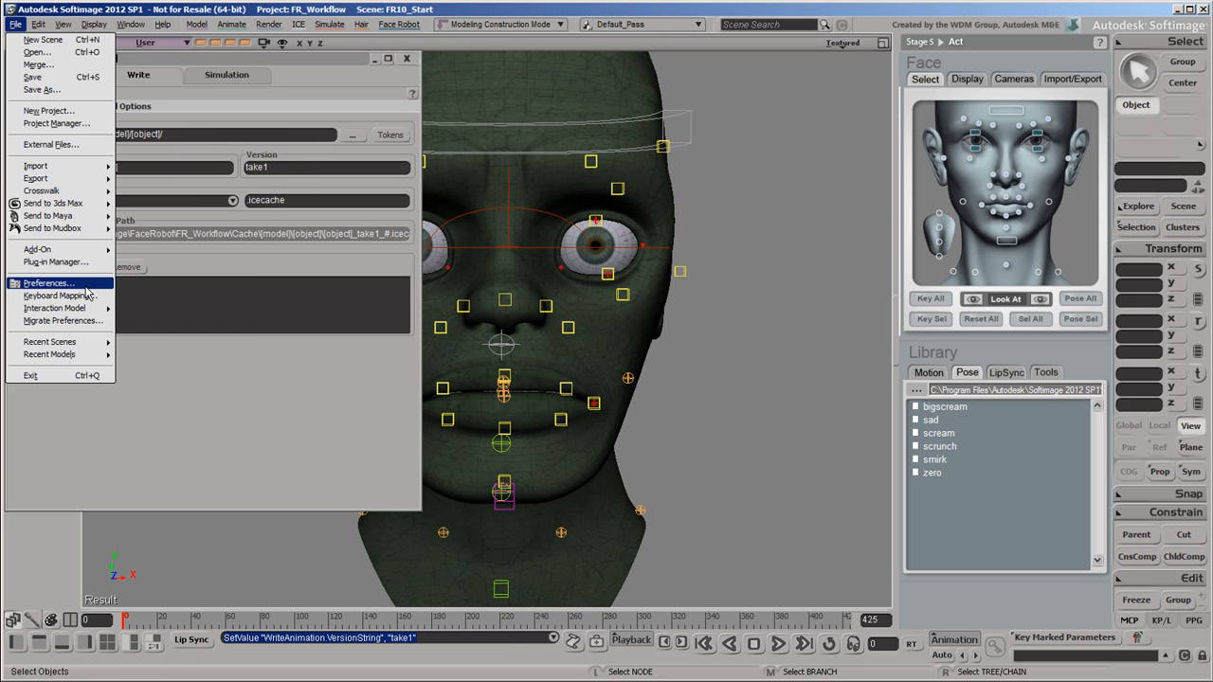
click(85, 286)
click(145, 381)
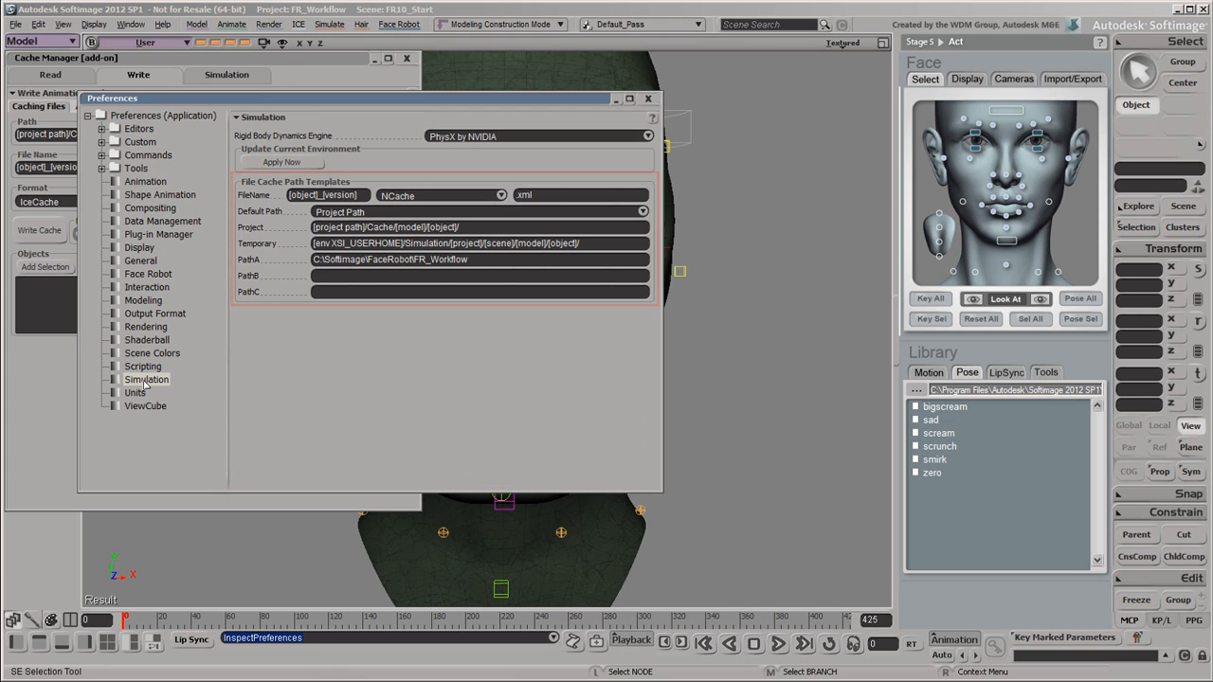
click(649, 99)
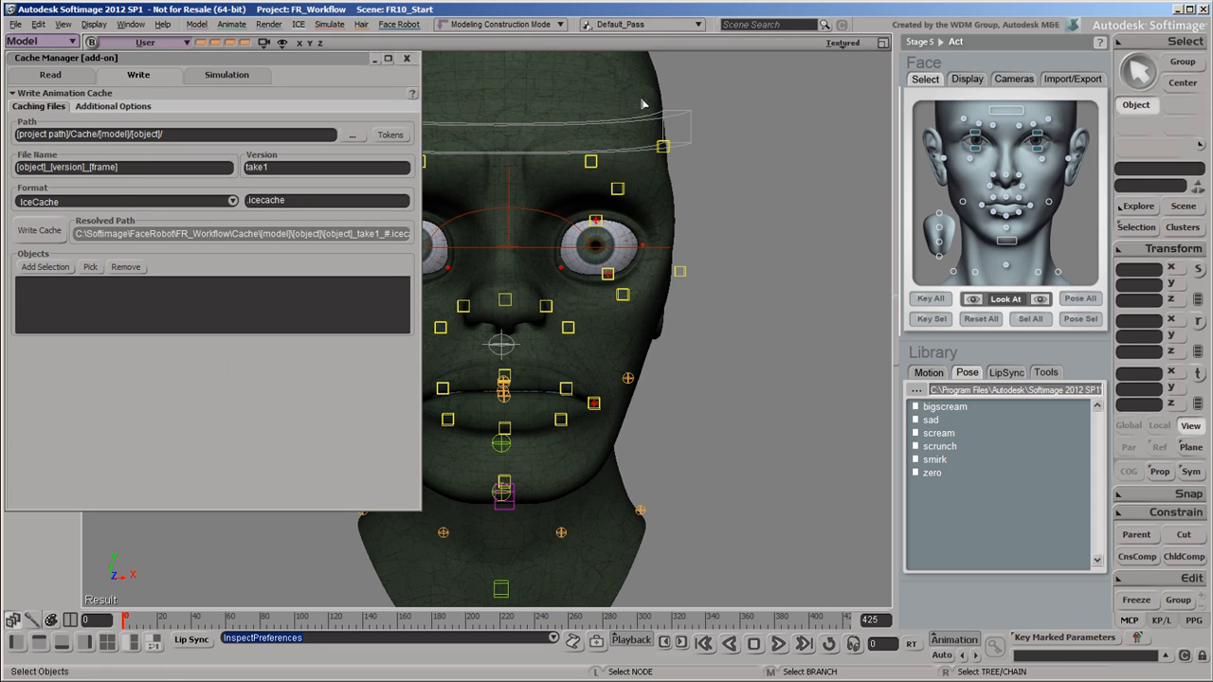
- Set the cache file format to NCache
click(232, 202)
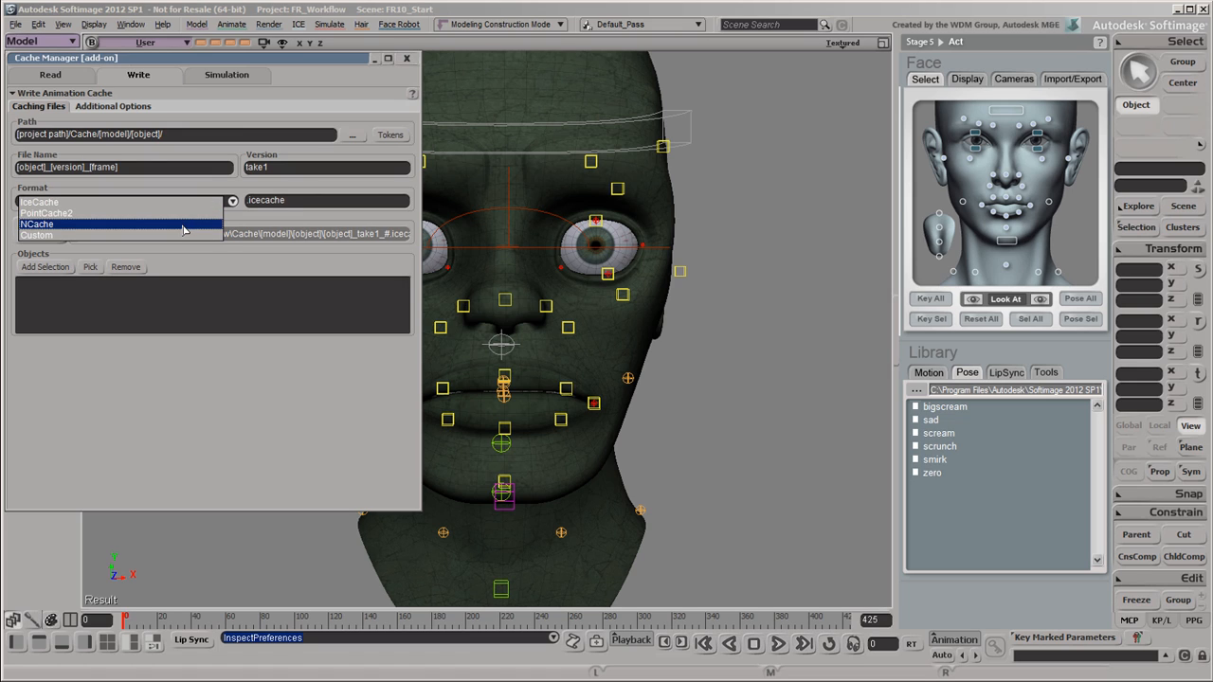
click(184, 225)
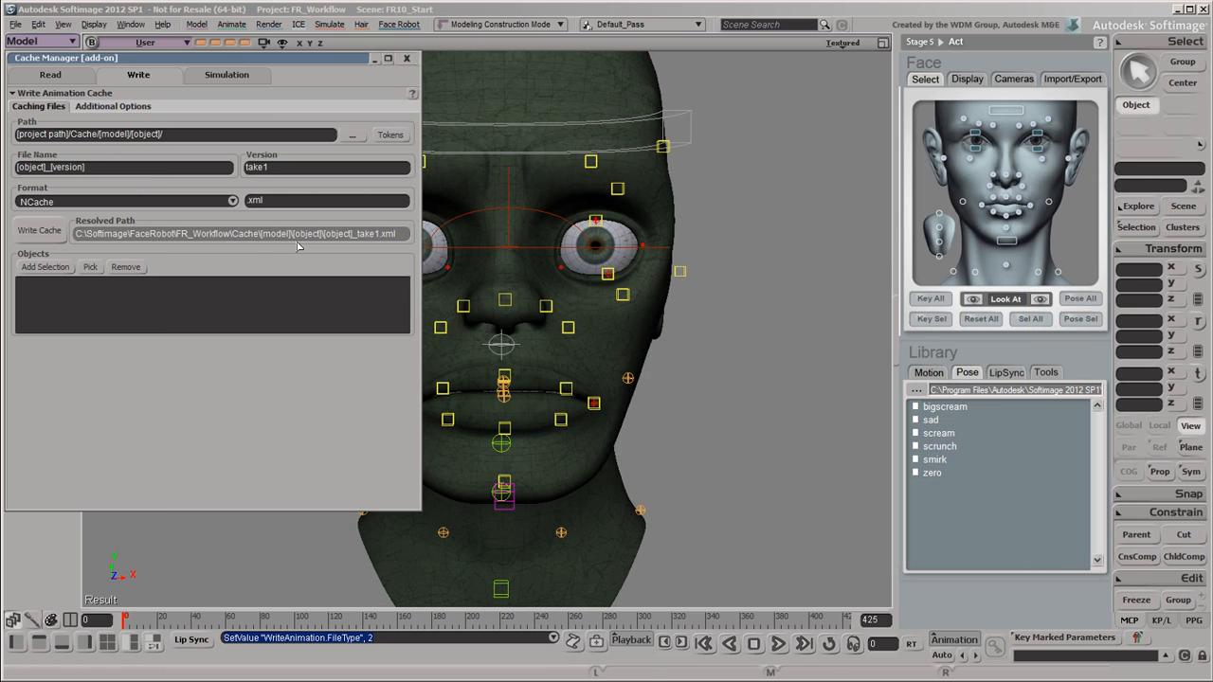
- Open an Explorer, expand the Face model, and select zombie_head_geo, l_eye_geo and r_eye_geo
key(8)
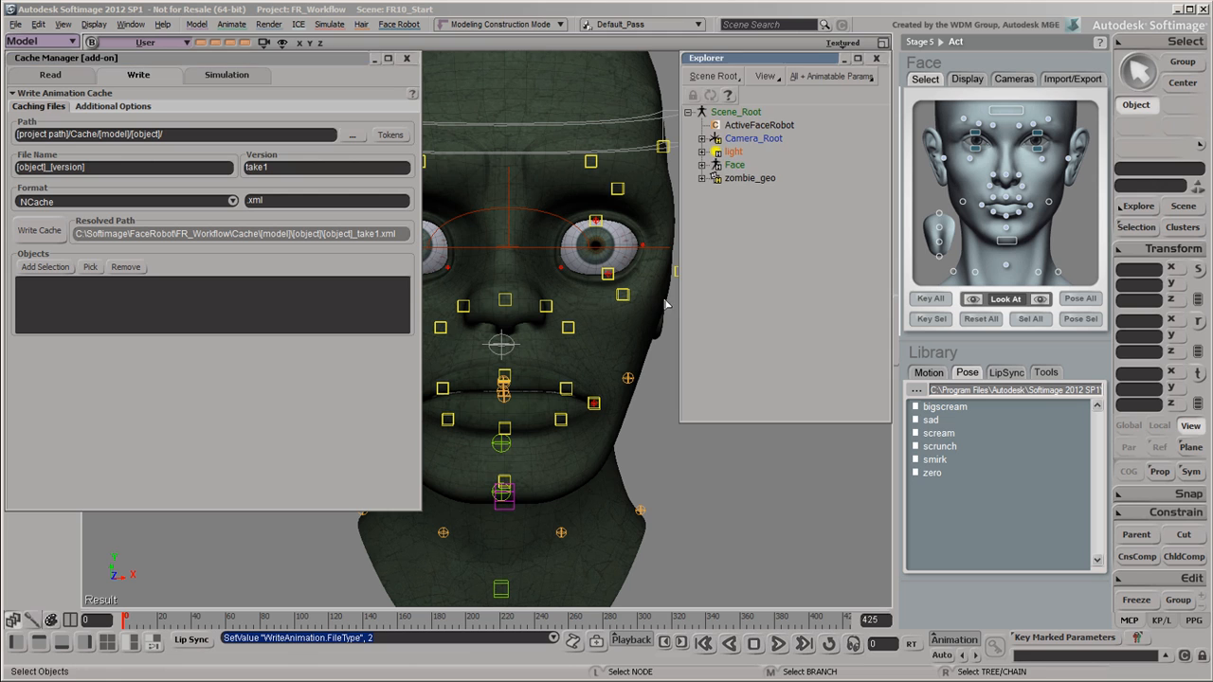
click(702, 165)
drag(883, 232, 891, 333)
click(715, 217)
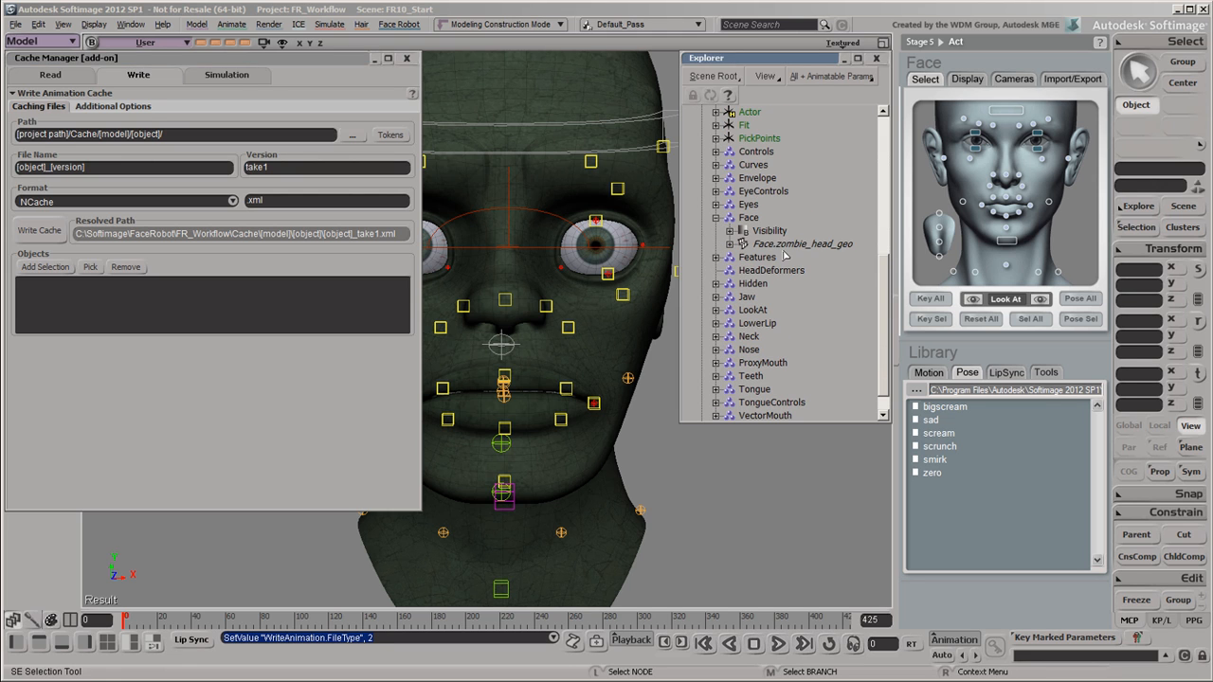
click(787, 244)
click(716, 204)
ctrl+click(786, 230)
ctrl+click(787, 244)
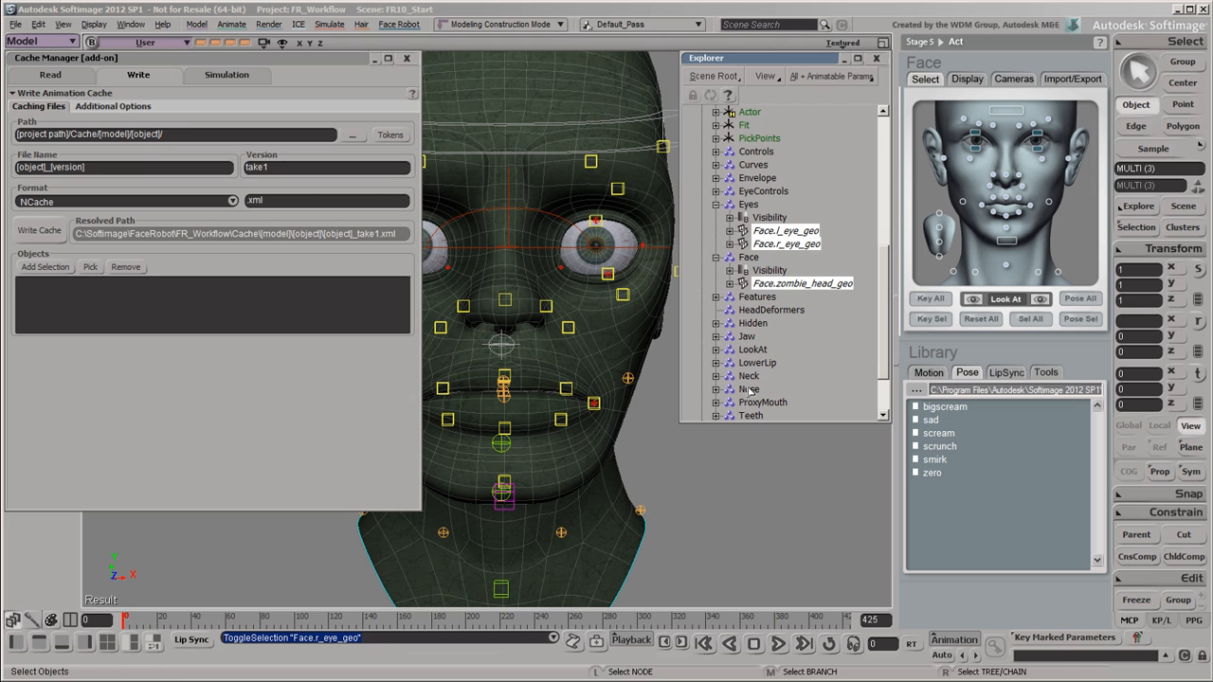
- Extend the selection with lowerTeeth_geo, upperTeeth_geo and tongue_geo, and add all six selected meshes to the cache's object list
click(716, 415)
scroll(851, 403, down, 2)
ctrl+click(799, 336)
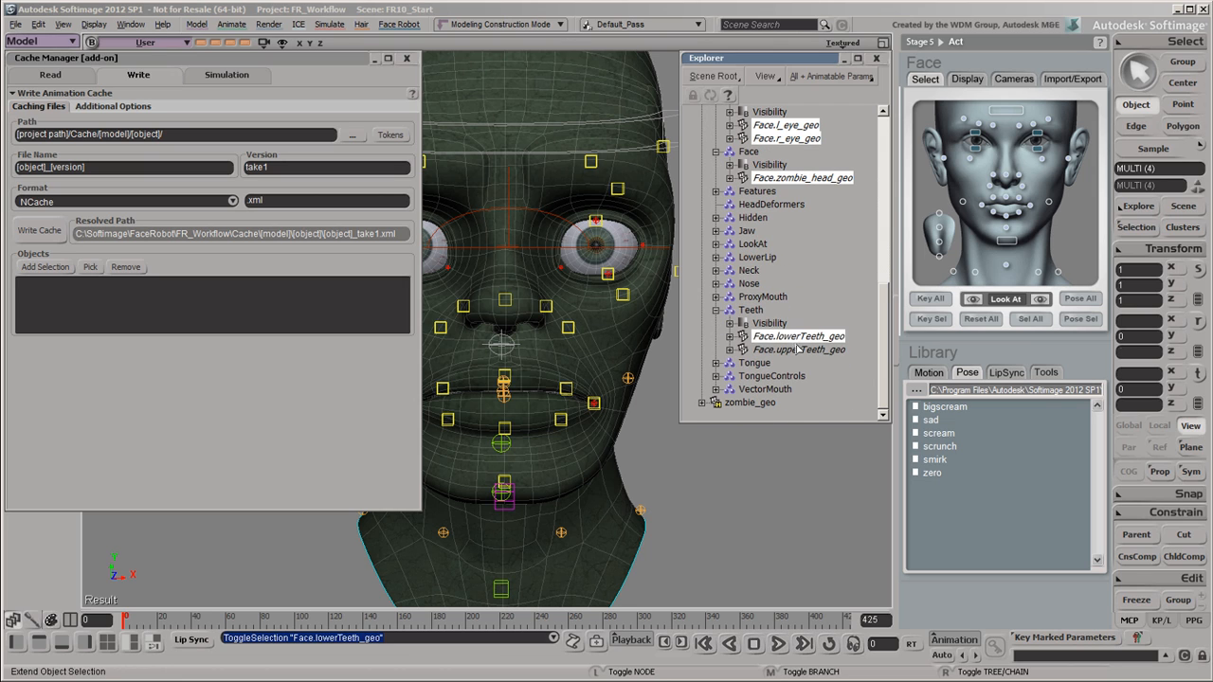
ctrl+click(800, 349)
click(716, 363)
ctrl+click(783, 395)
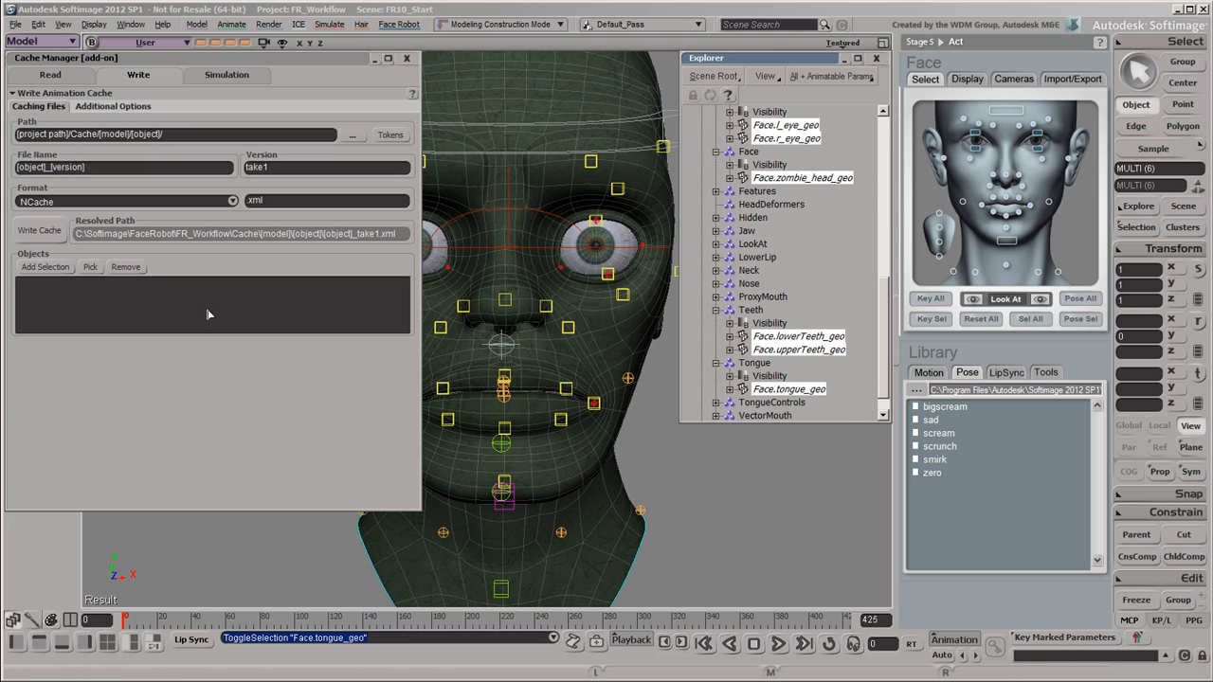
click(45, 268)
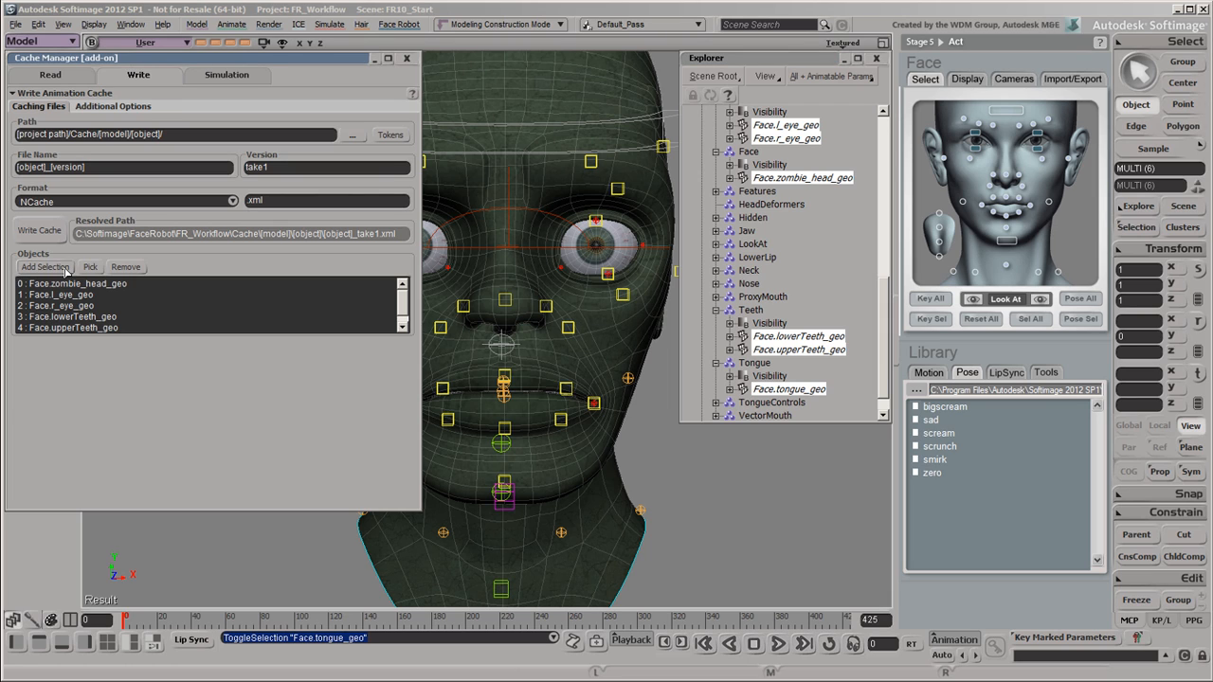
- Set the cache's frame range to start at 0 and end at 425
click(94, 108)
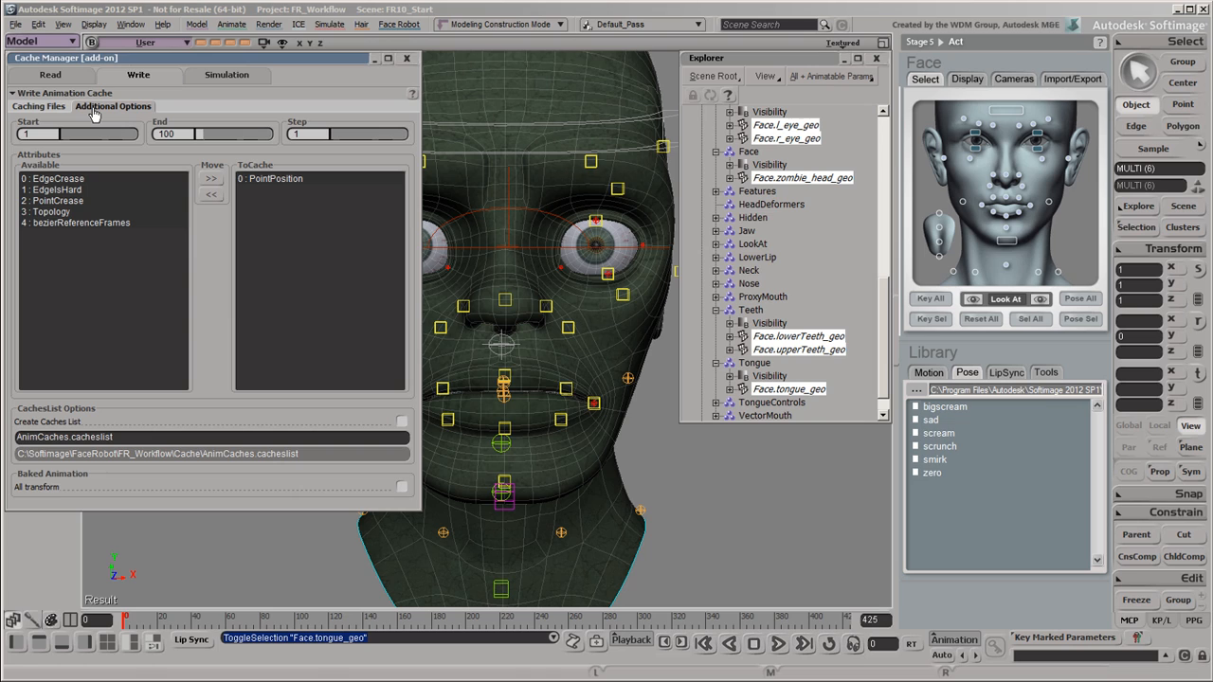
click(54, 134)
text(0)
key(Return)
click(177, 140)
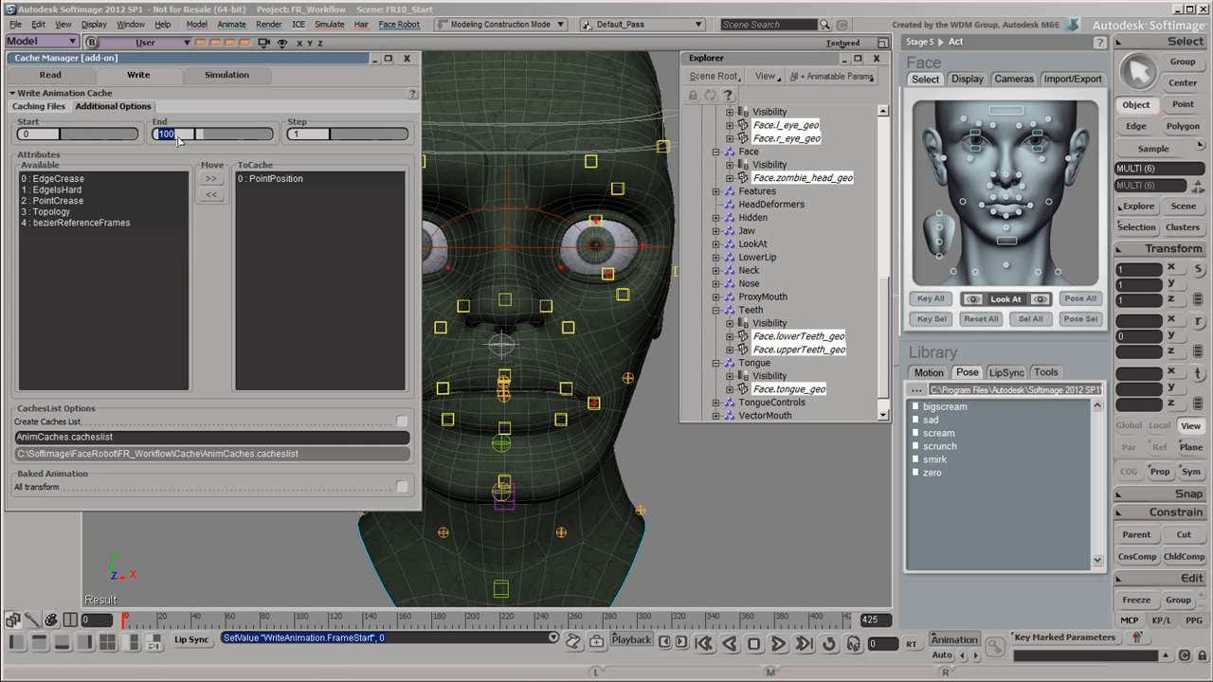
text(425)
key(Return)
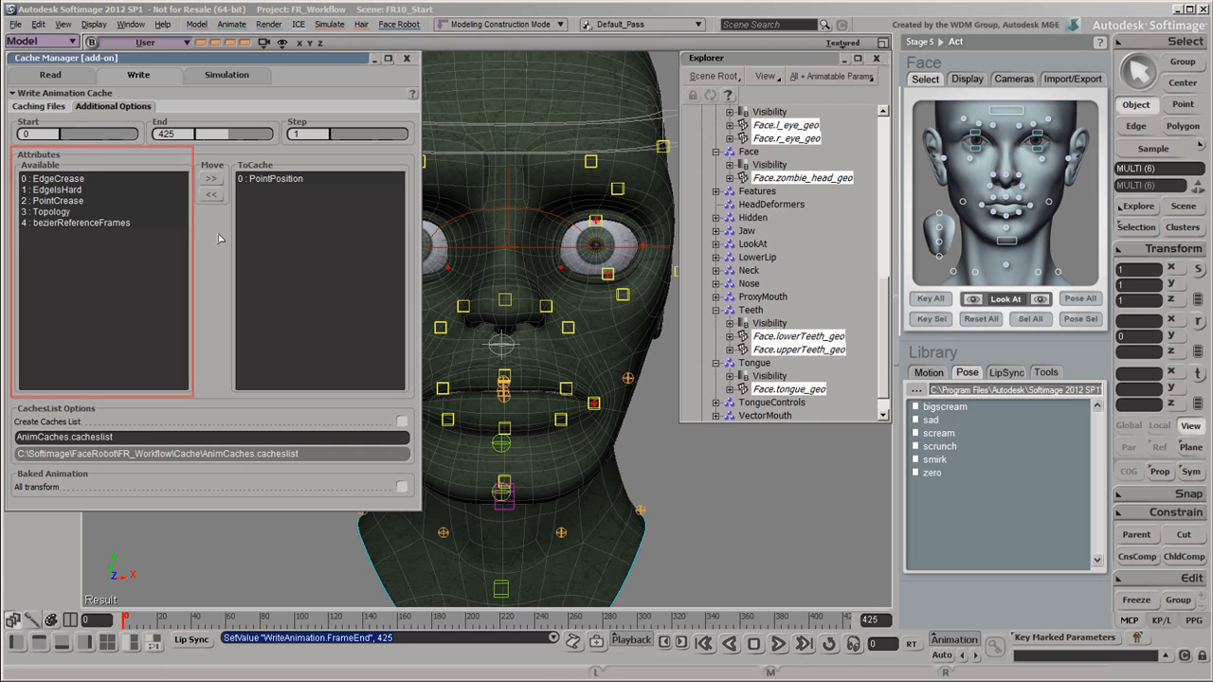
- Select PointPosition as the attribute to cache, and enable creating a caches list named FR_ALL.cacheslist
click(258, 179)
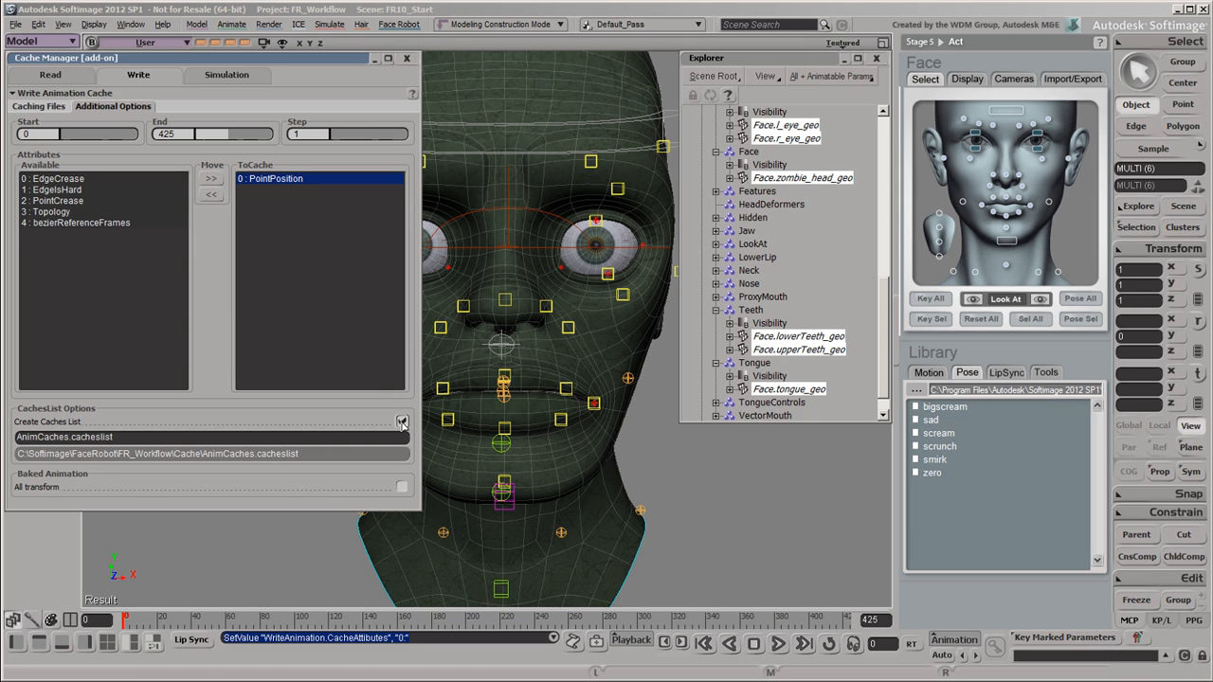
click(401, 422)
click(21, 440)
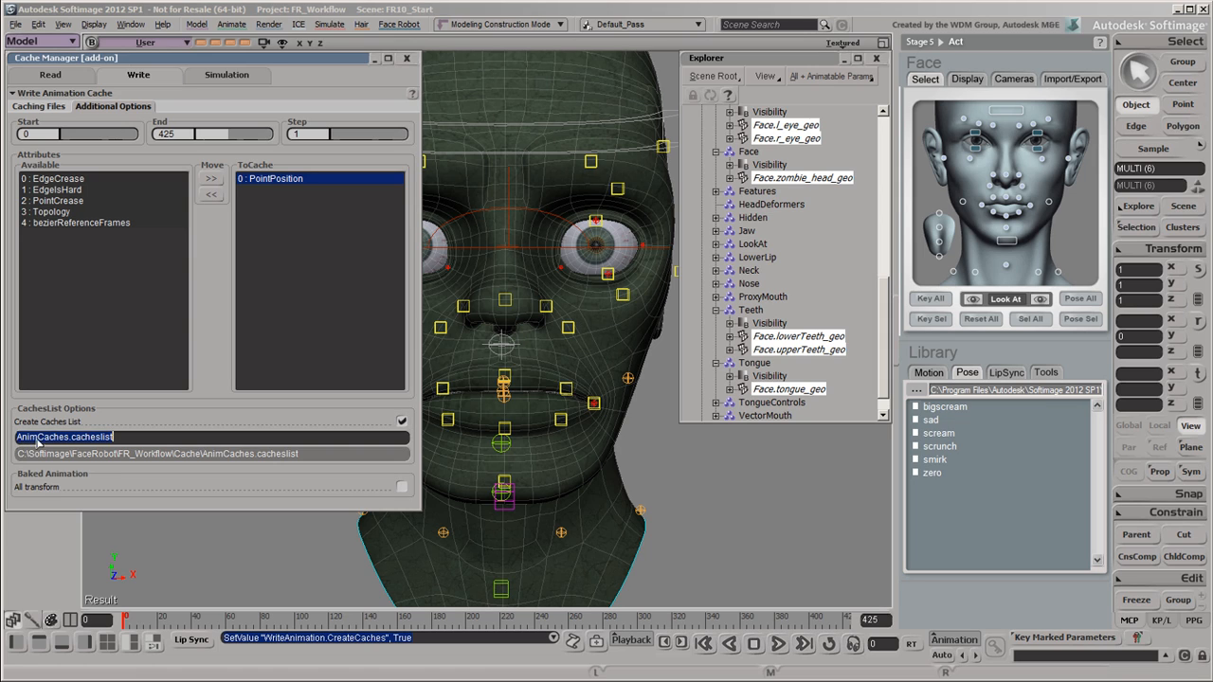
drag(68, 437, 17, 438)
text(FR_)
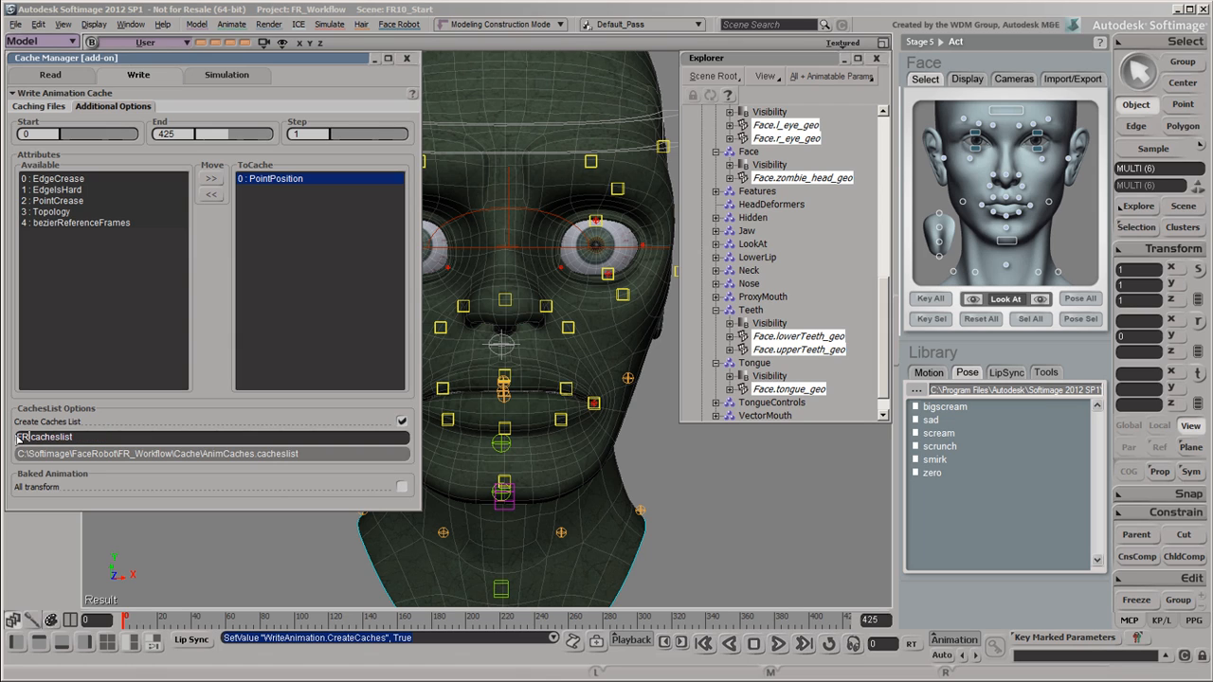
text(ALL)
- Enable baking of all transform animation and write the cache files
click(403, 488)
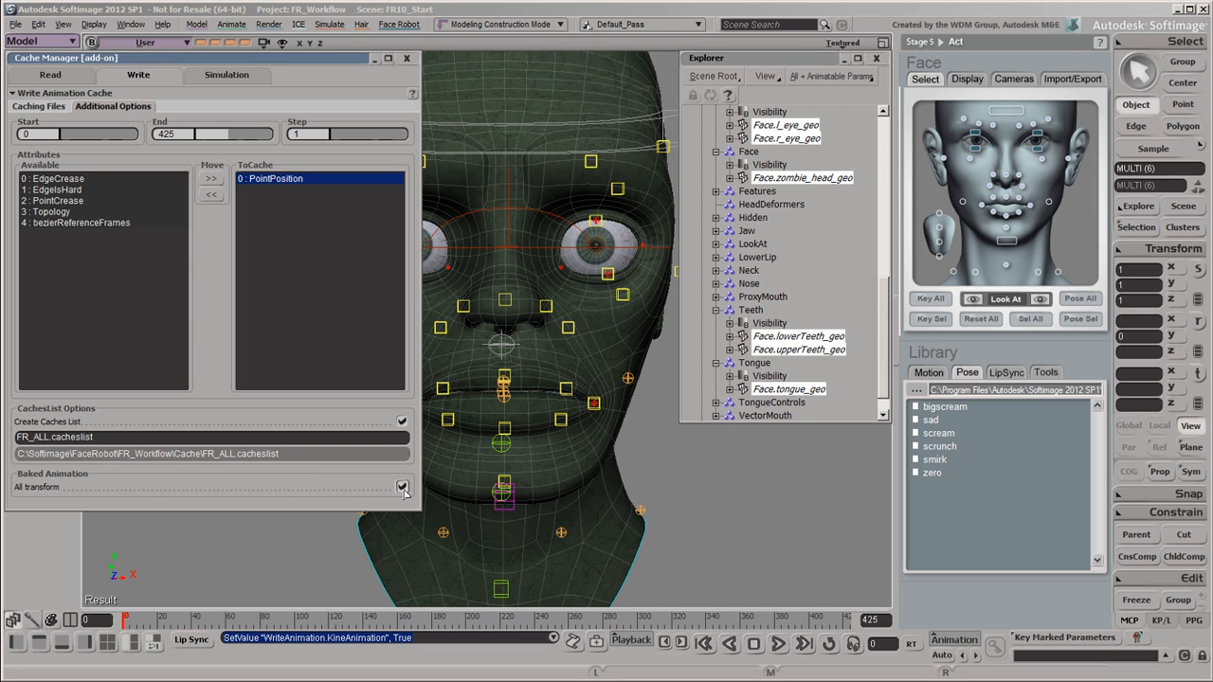
click(46, 112)
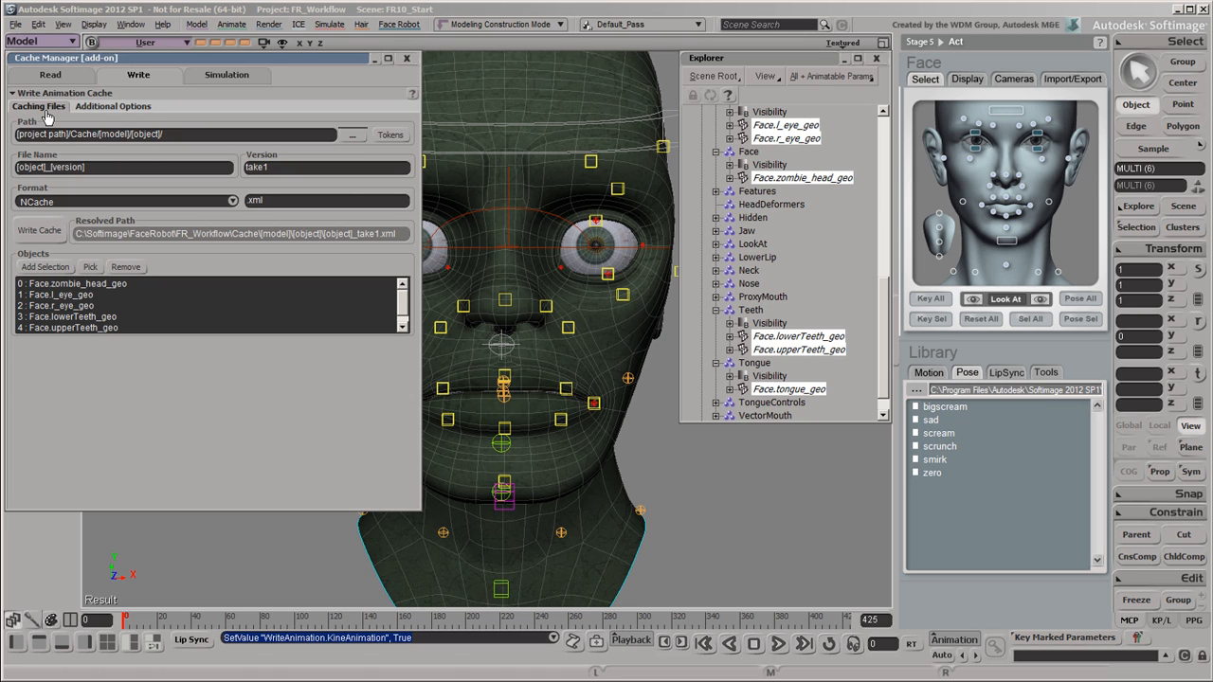
click(37, 232)
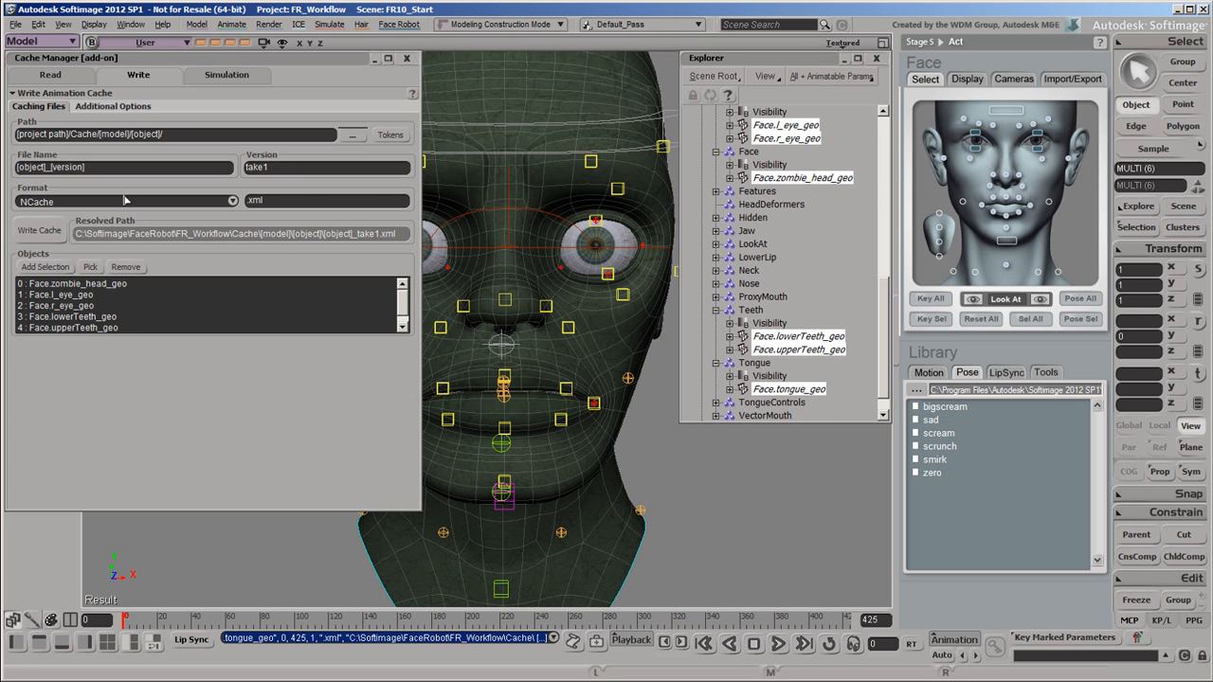
- Close the Cache Manager and save the scene
click(406, 59)
click(407, 60)
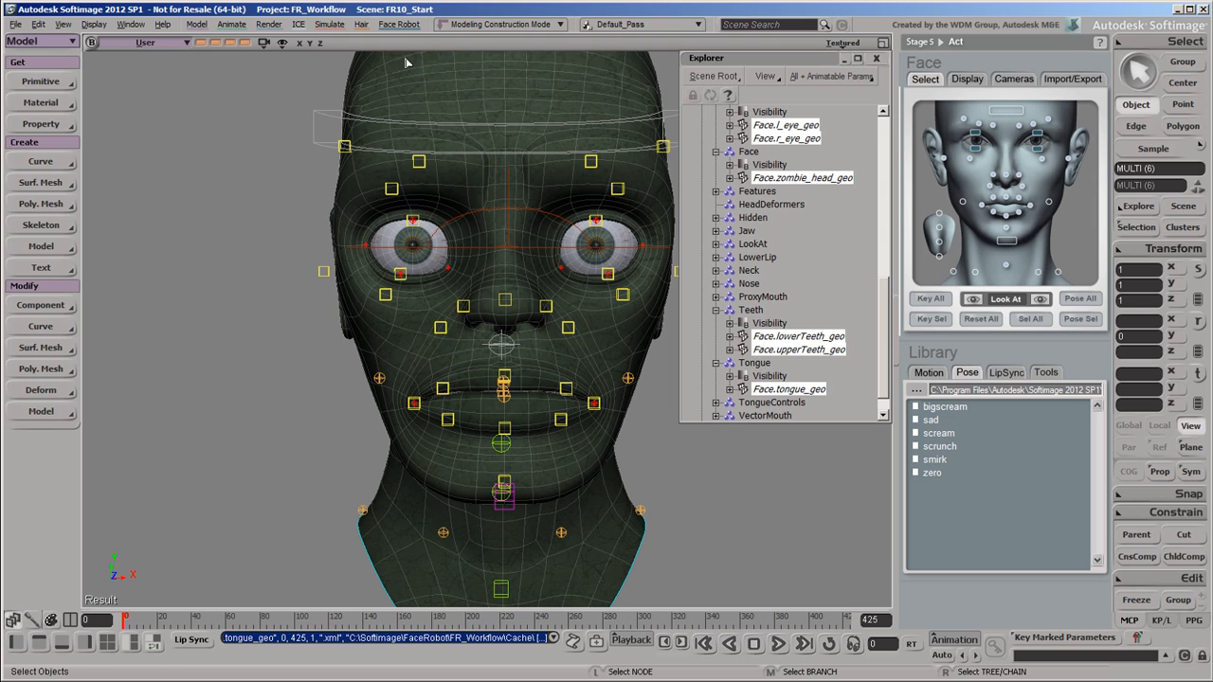
key(ctrl+s)
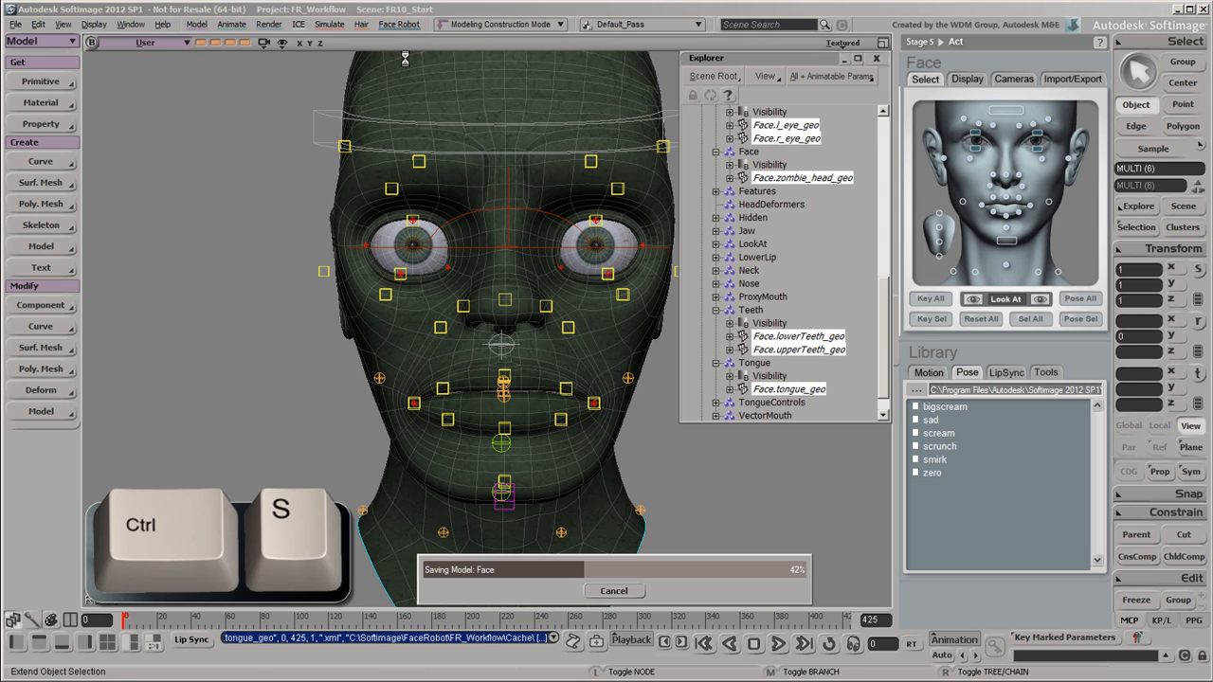
- Disable Face Robot and start a new scene
click(399, 23)
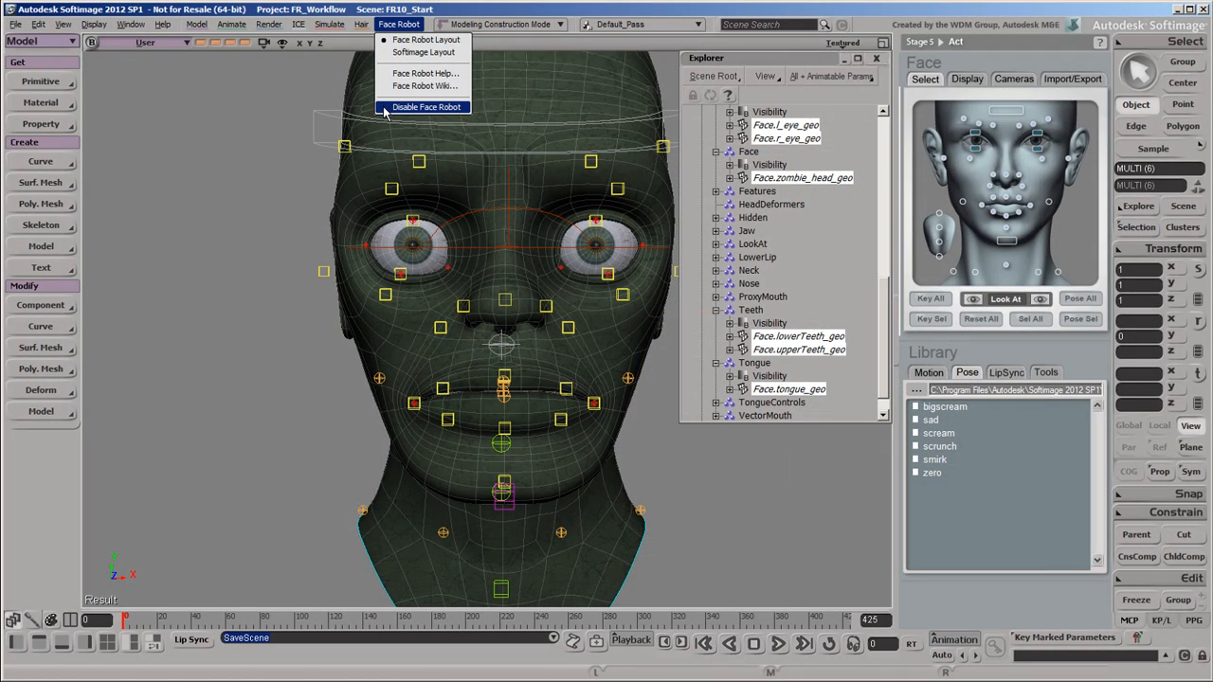
click(385, 110)
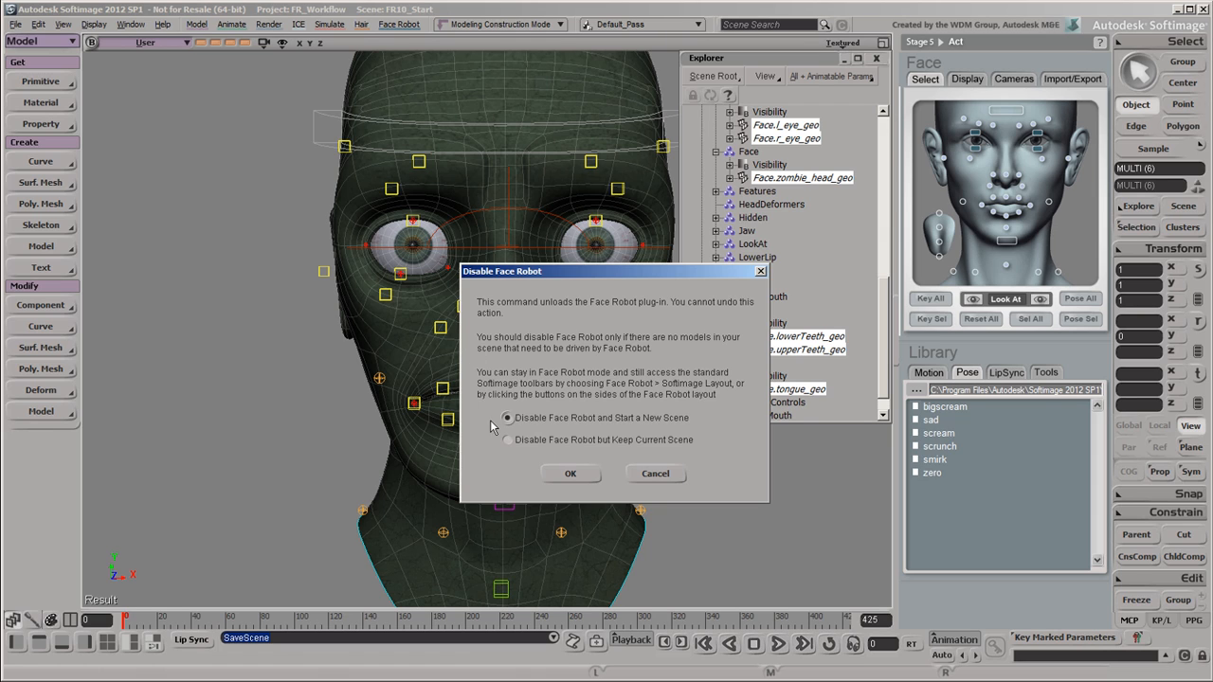
click(561, 473)
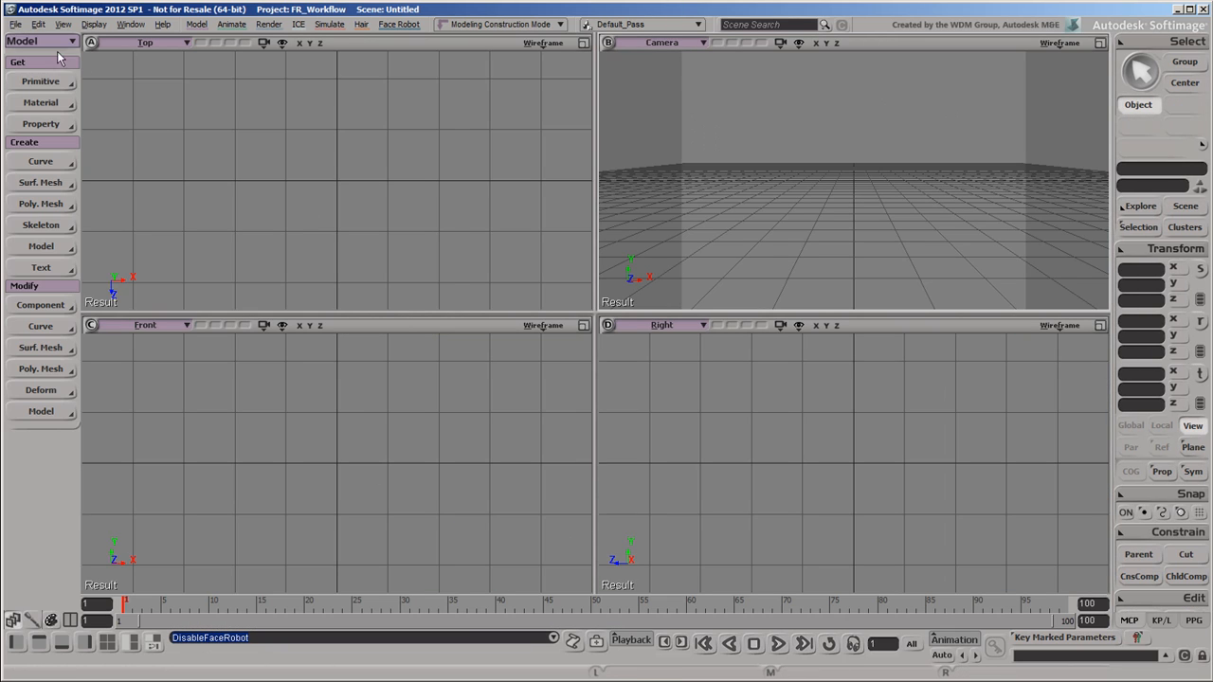
- Open the scene FR10_Softimage_Start from the FR_Workflow project without saving the untitled scene
click(15, 24)
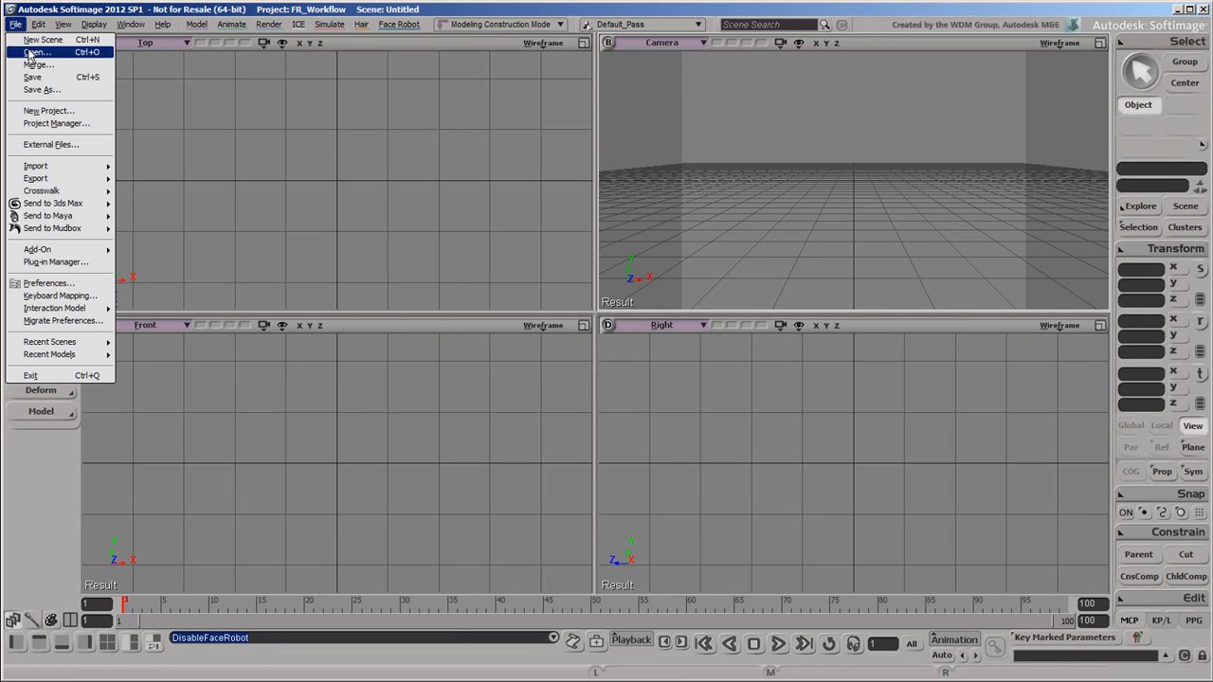
click(31, 53)
click(590, 241)
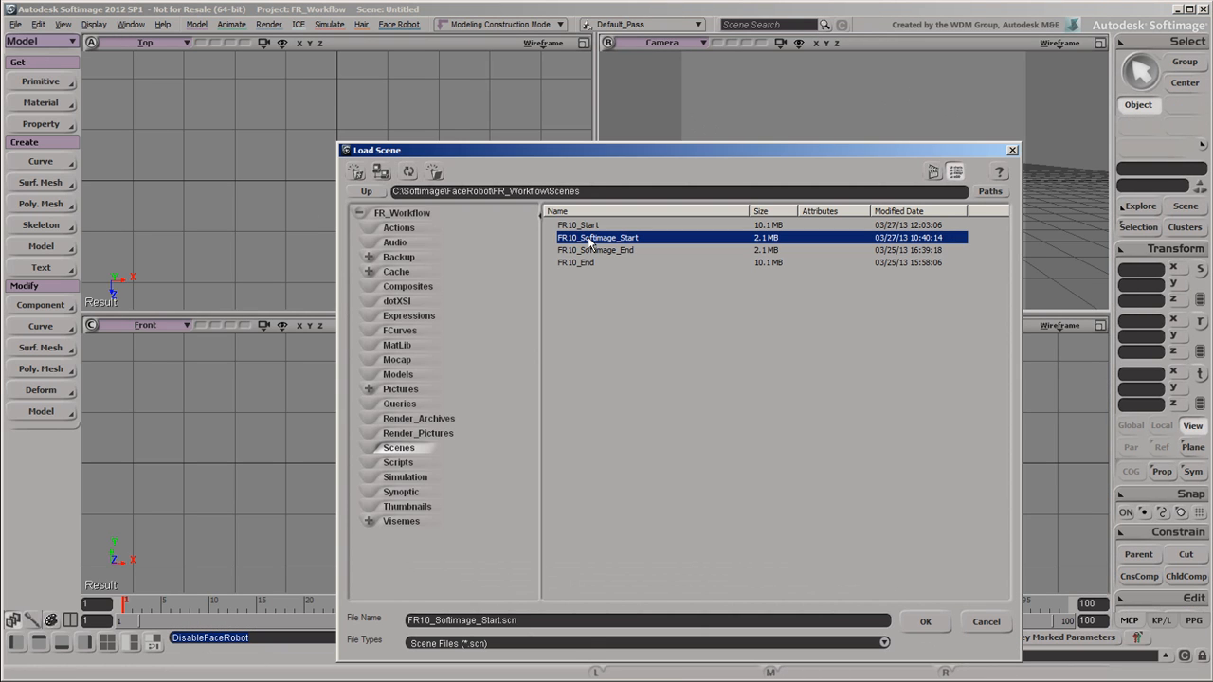
click(925, 622)
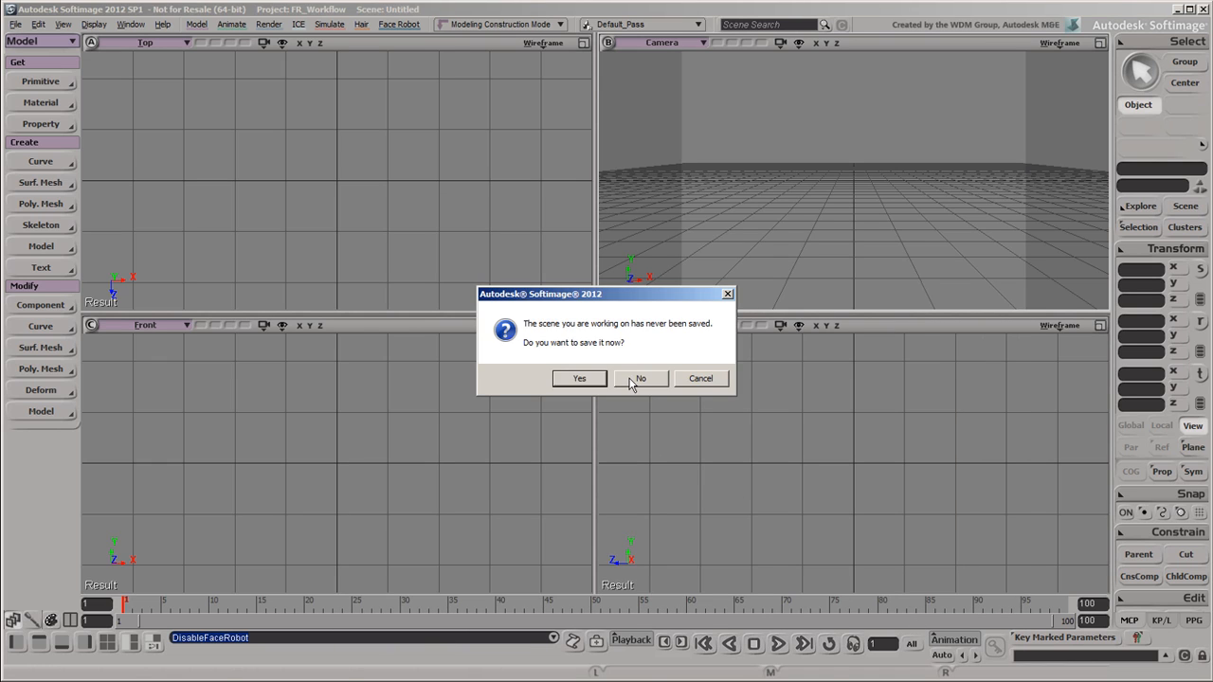
click(633, 382)
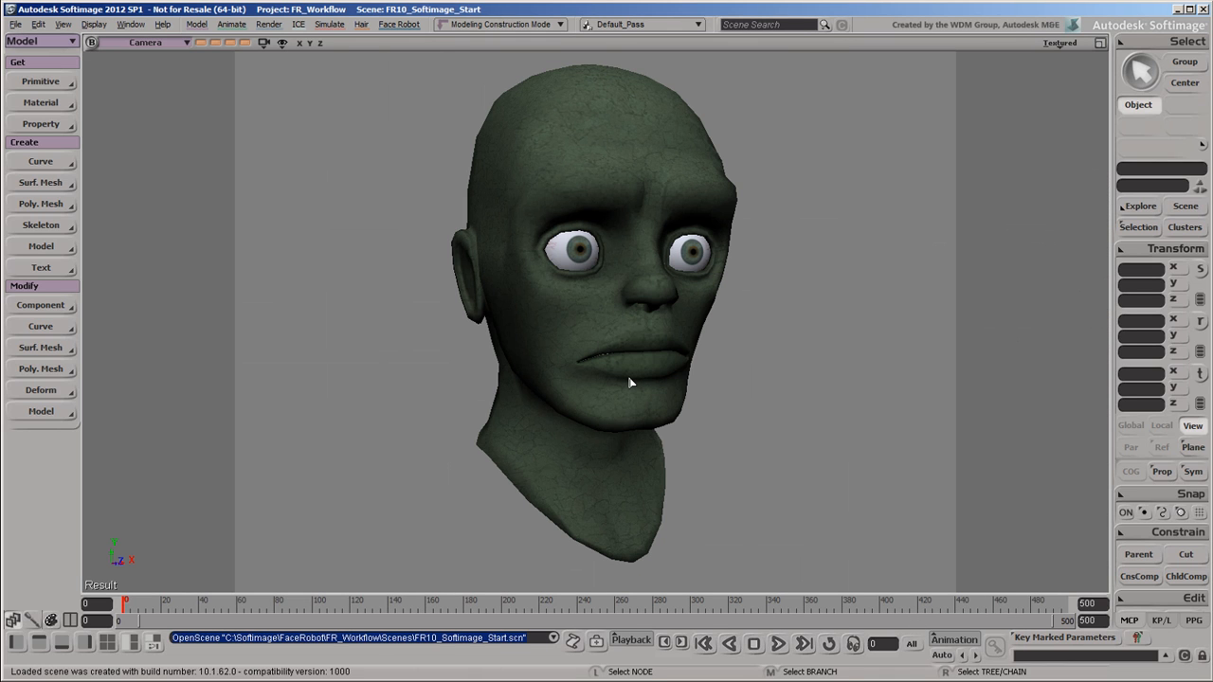
- Clear the selection, open an Explorer, and parent zombie_head_geo under the Zombie model
key(ctrl+shift+a)
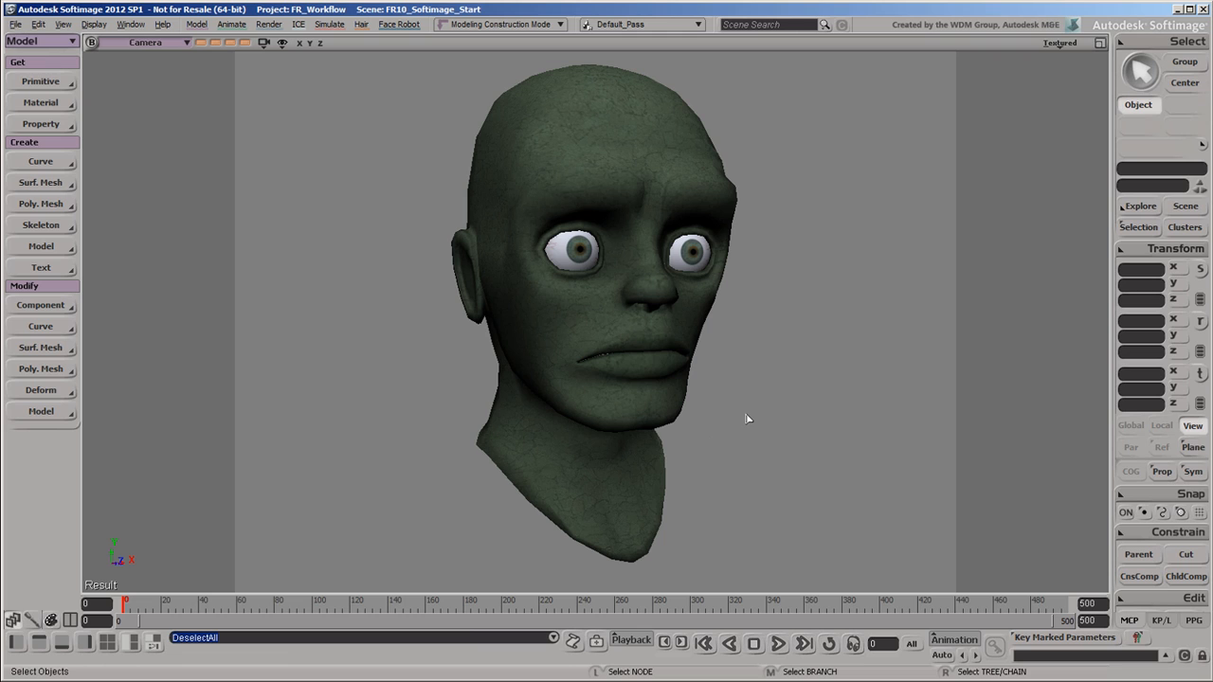
key(8)
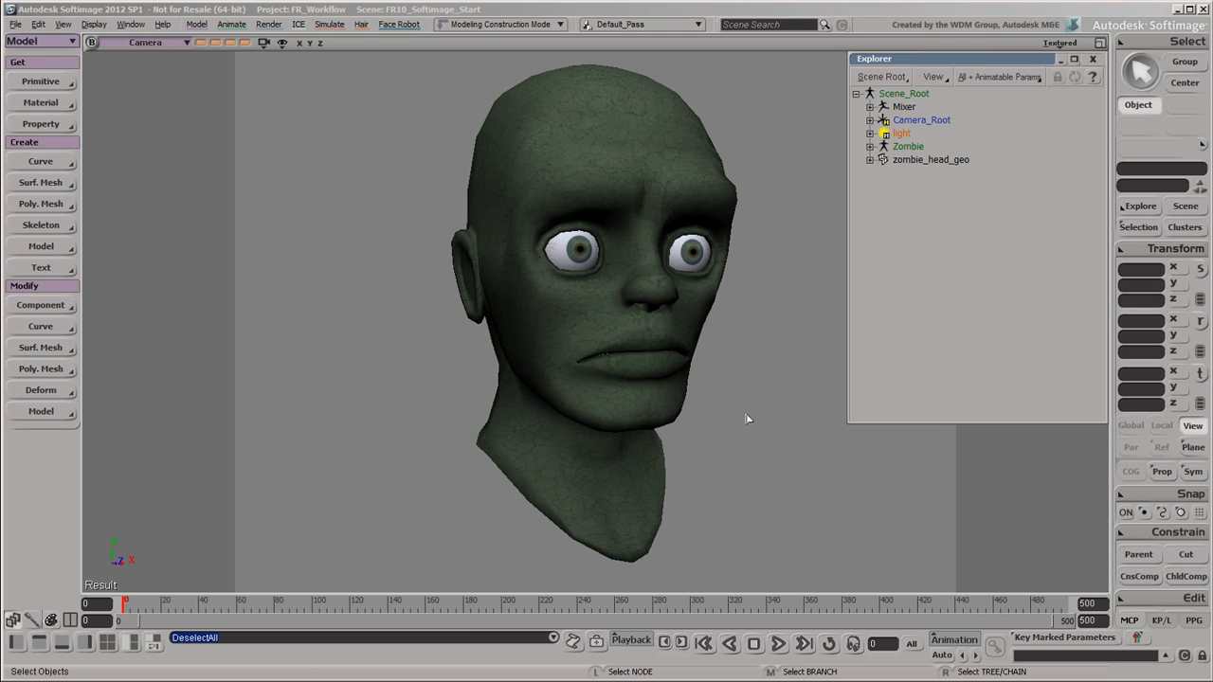
click(870, 146)
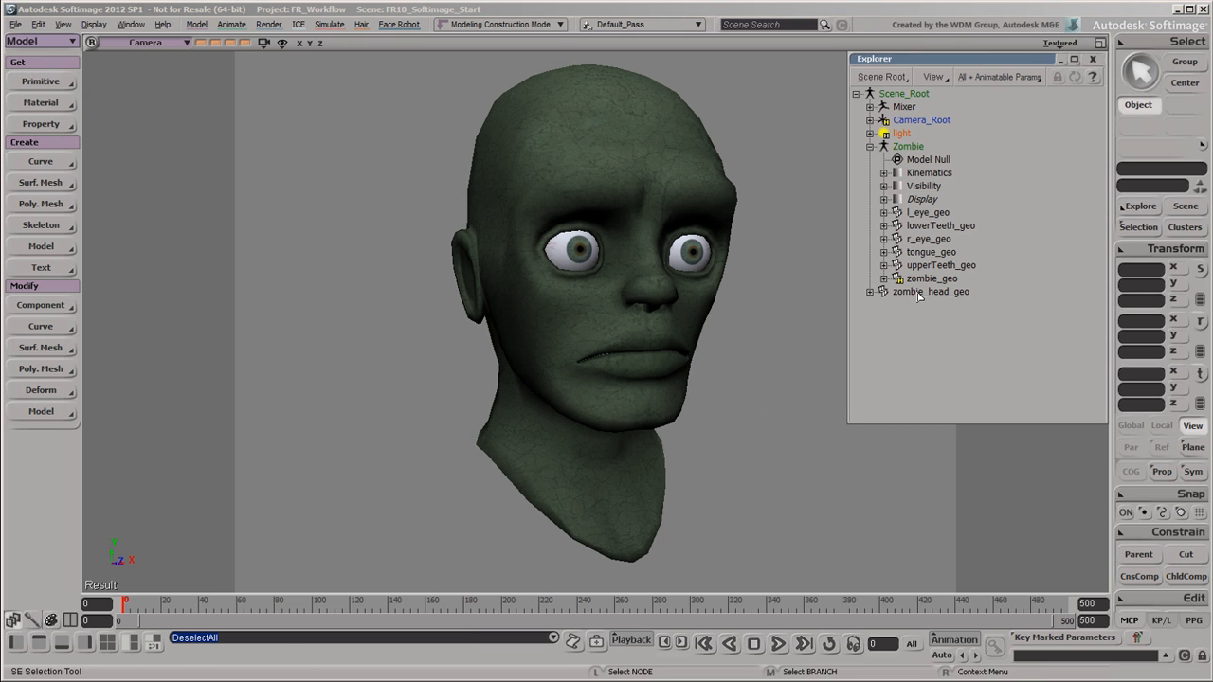
drag(919, 292, 917, 150)
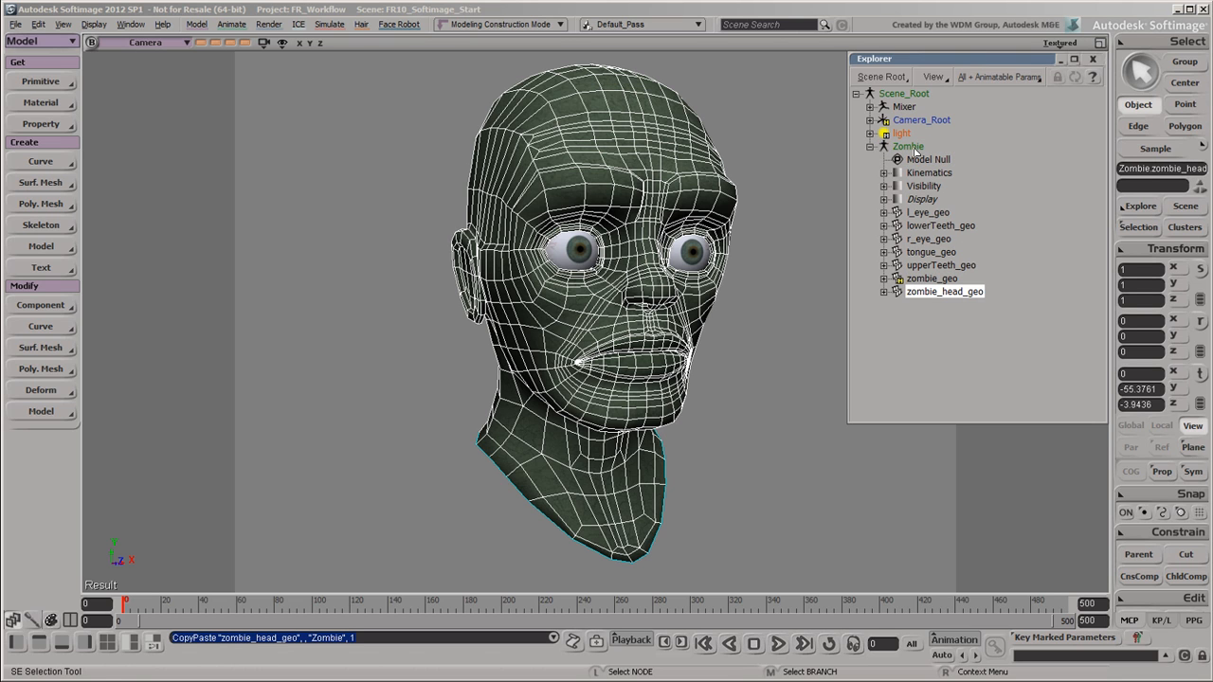
middle_click(910, 147)
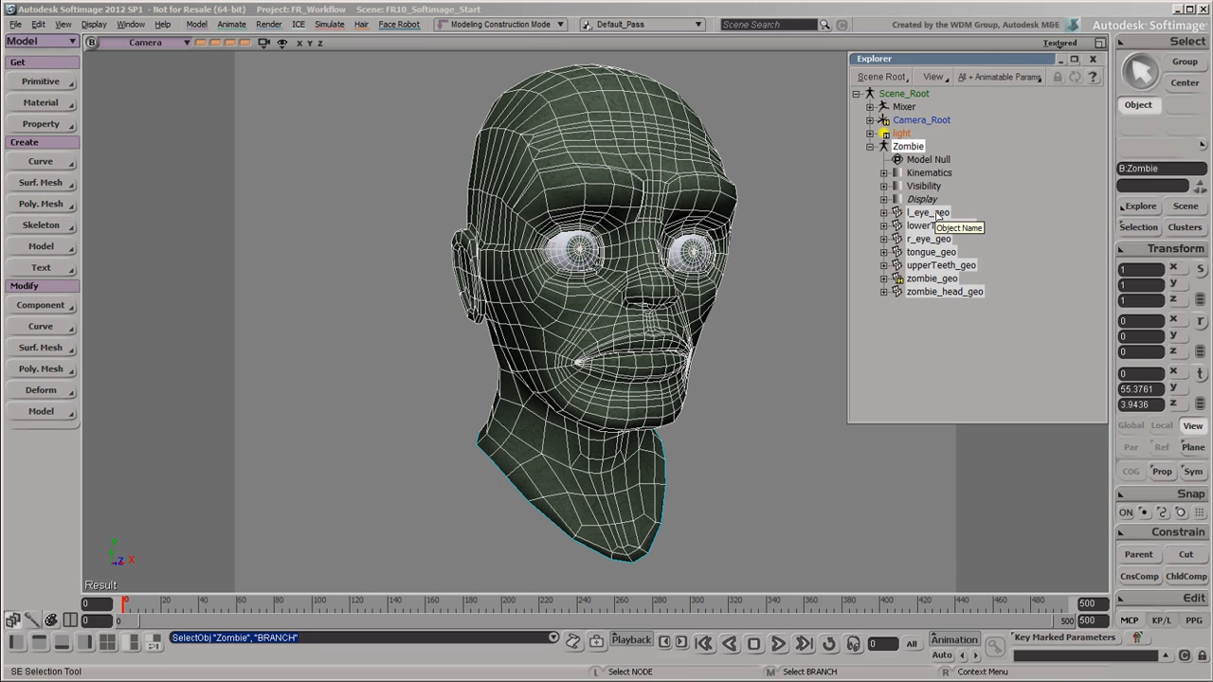
- Parent the eye, teeth and tongue meshes under zombie_head_geo, and branch-select the head to check the hierarchy
click(927, 213)
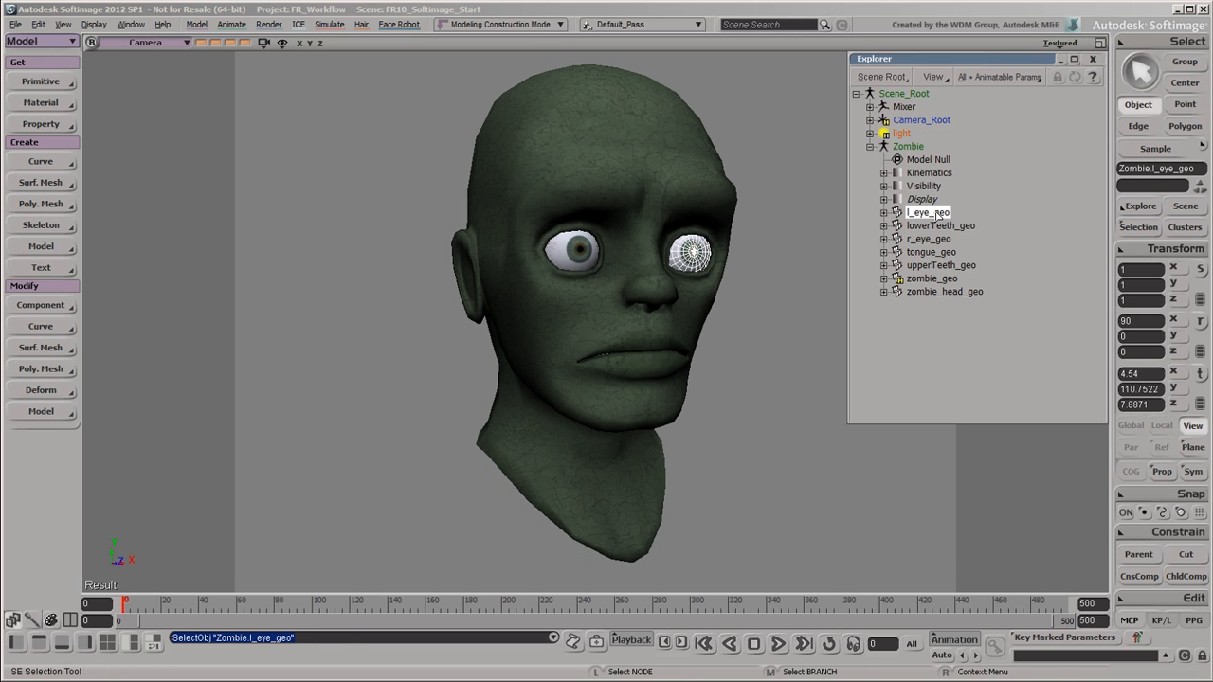
shift+click(937, 266)
drag(930, 271, 933, 292)
click(884, 225)
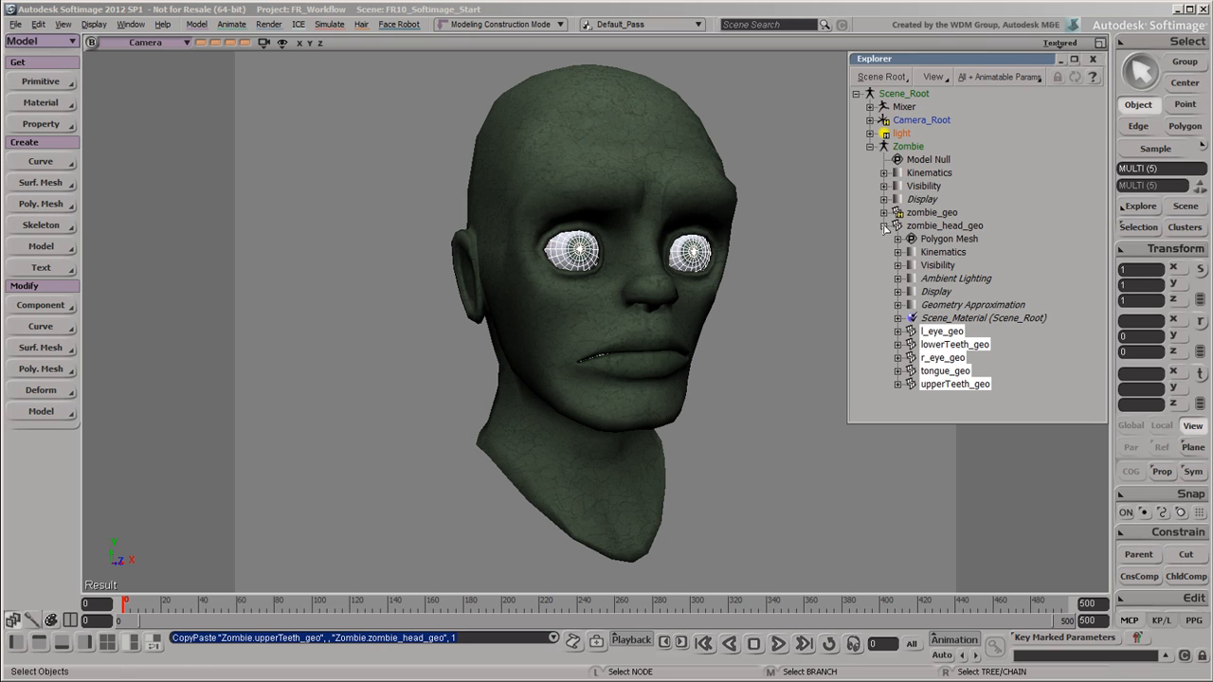
middle_click(936, 228)
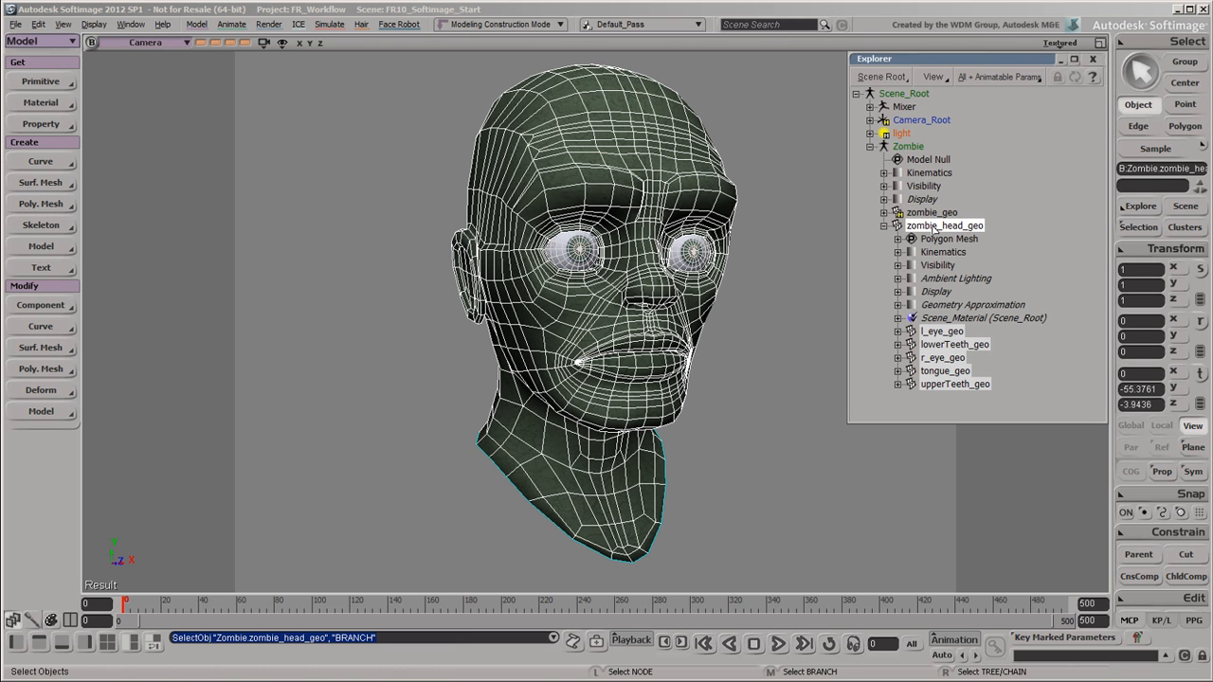
- Check the number of points of zombie_head_geo in its geometry information, and close the report
click(937, 227)
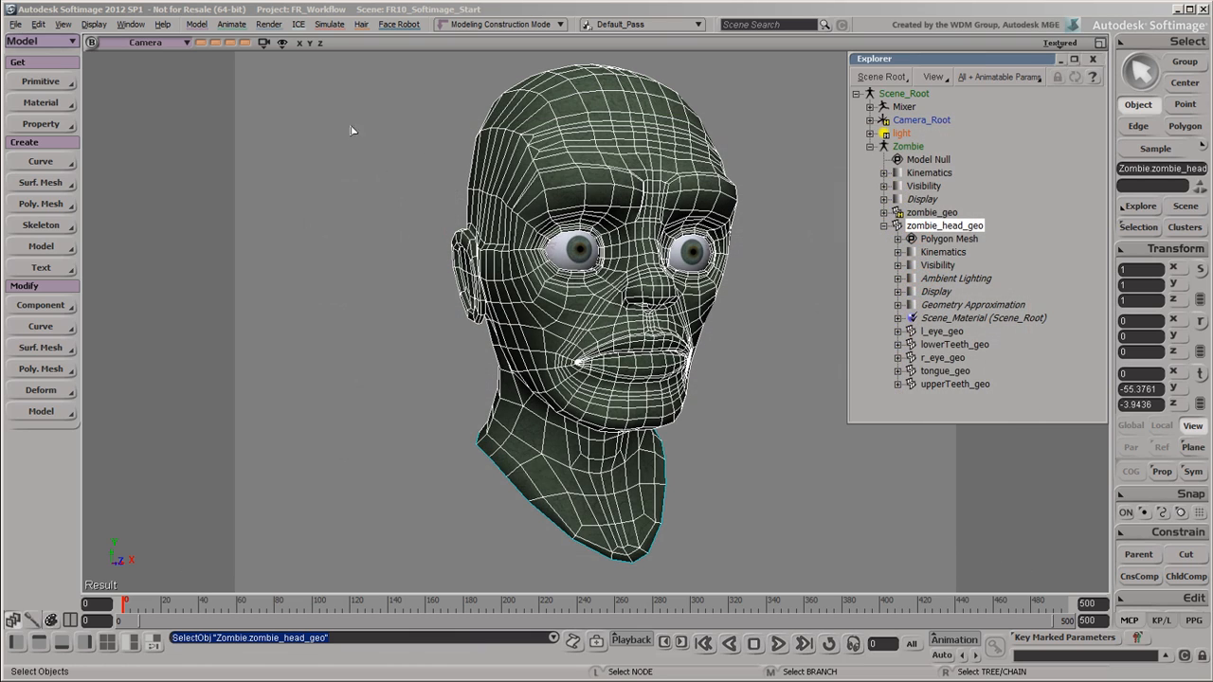
click(38, 24)
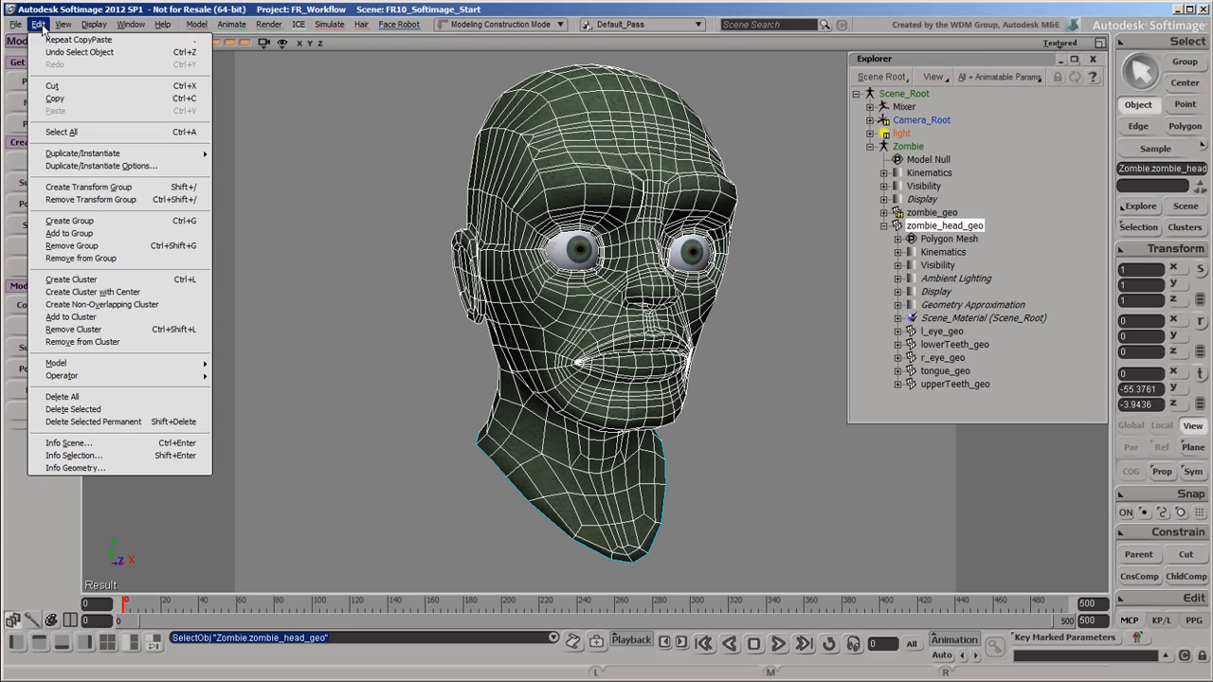
click(96, 469)
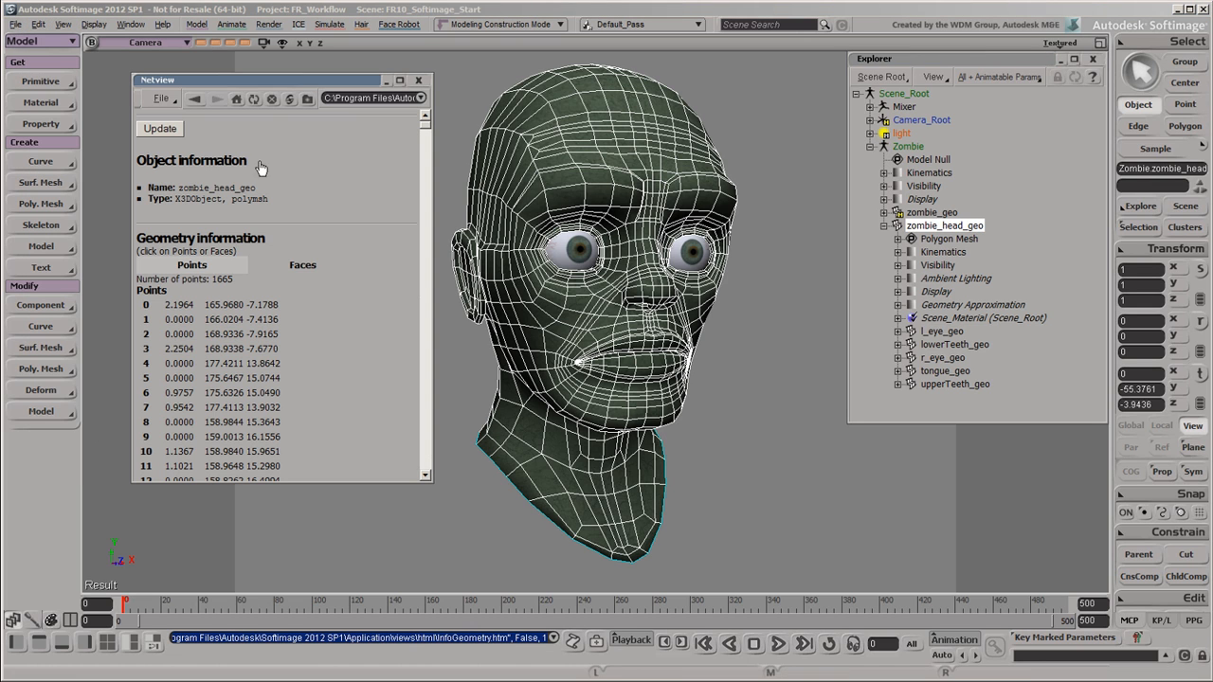
drag(234, 280, 134, 282)
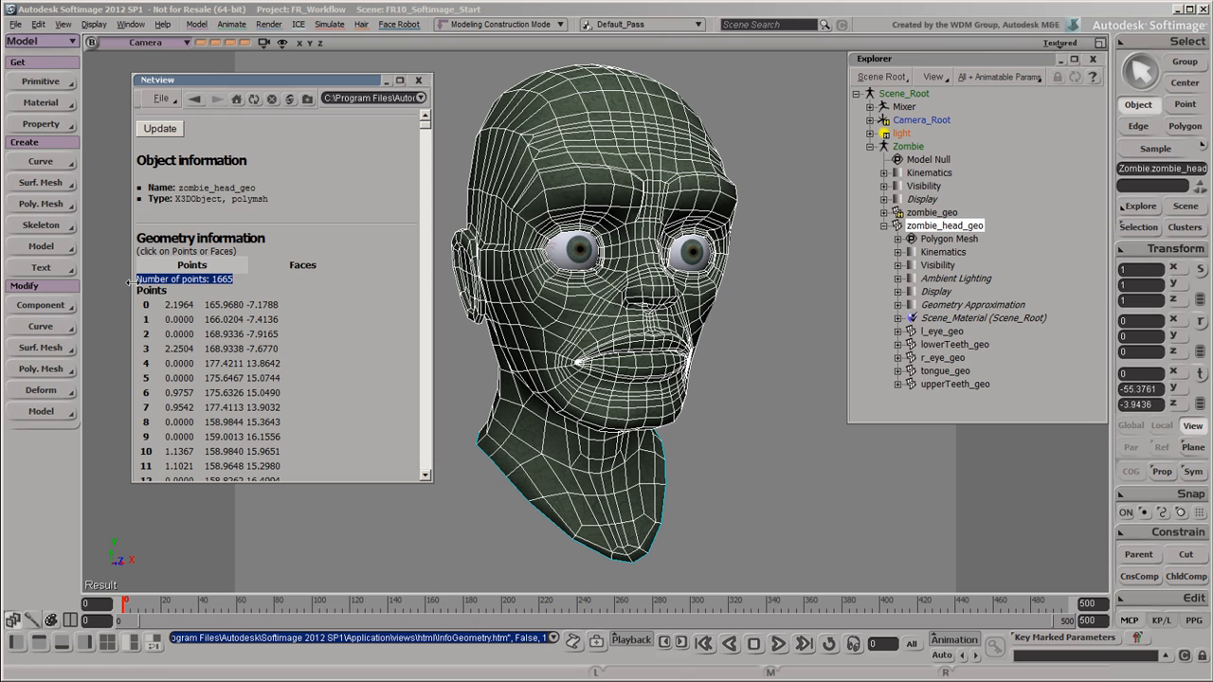
click(418, 80)
- Activate the Translate tool and set the Zombie model's Y and Z position to 0
scroll(592, 313, down, 5)
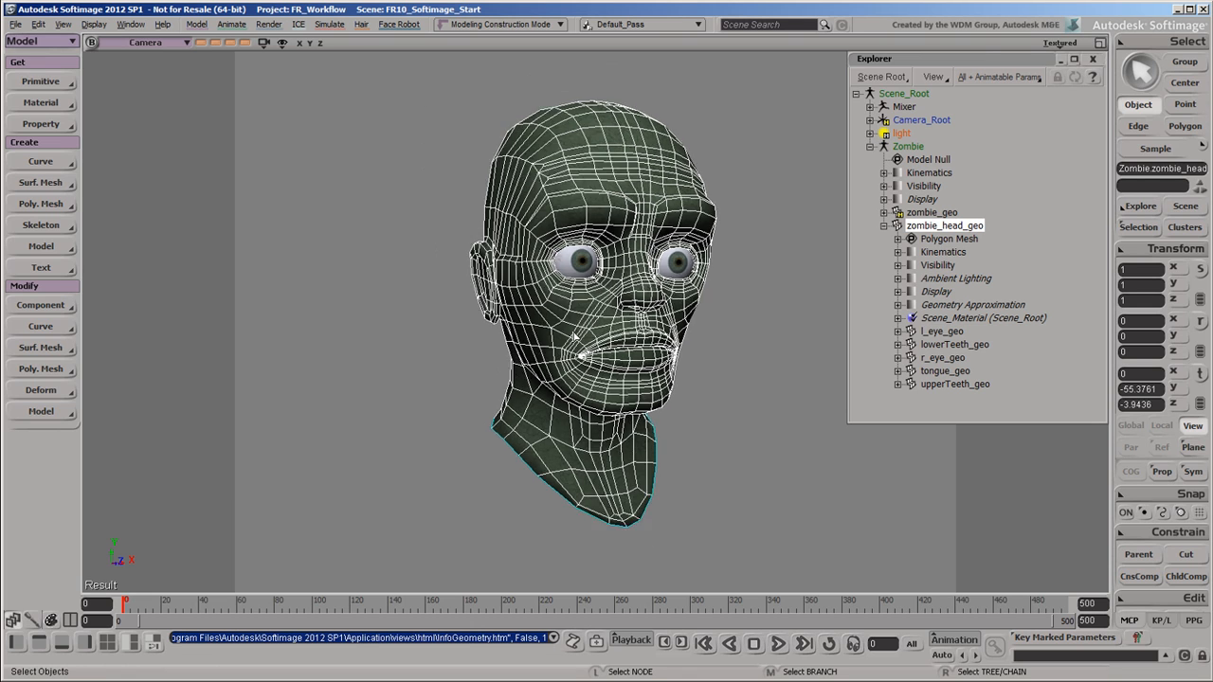
scroll(575, 336, down, 1)
key(z)
drag(654, 456, 653, 357)
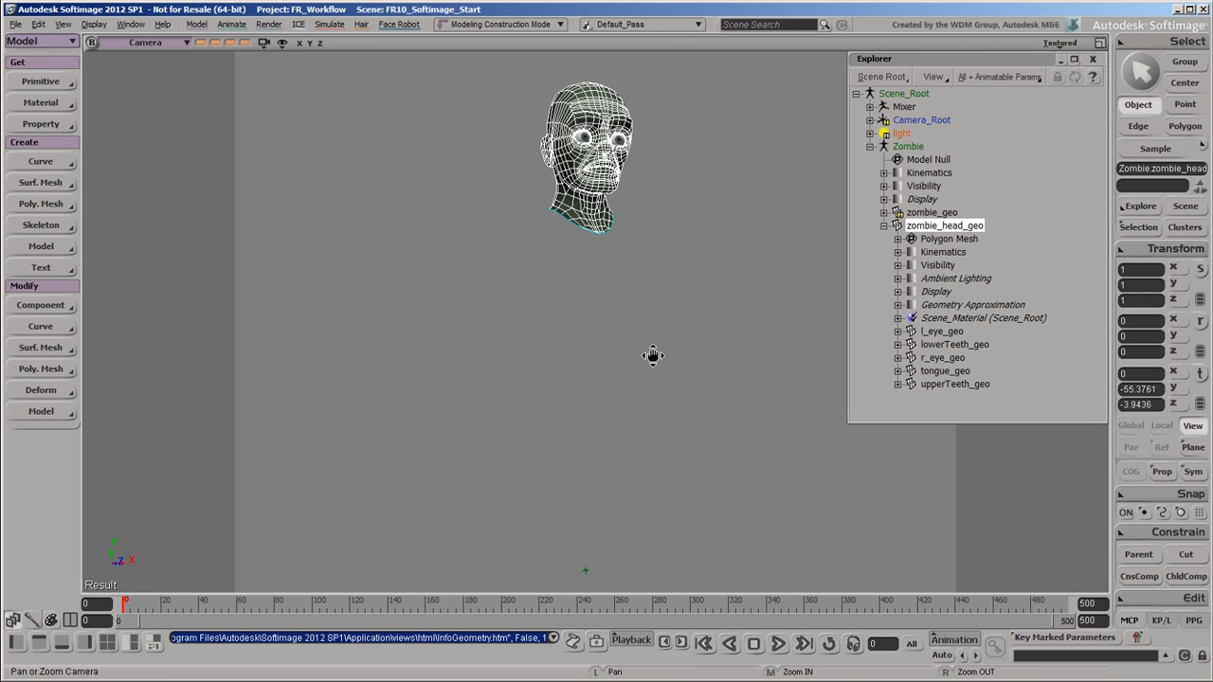
key(v)
scroll(601, 263, down, 2)
scroll(712, 330, down, 3)
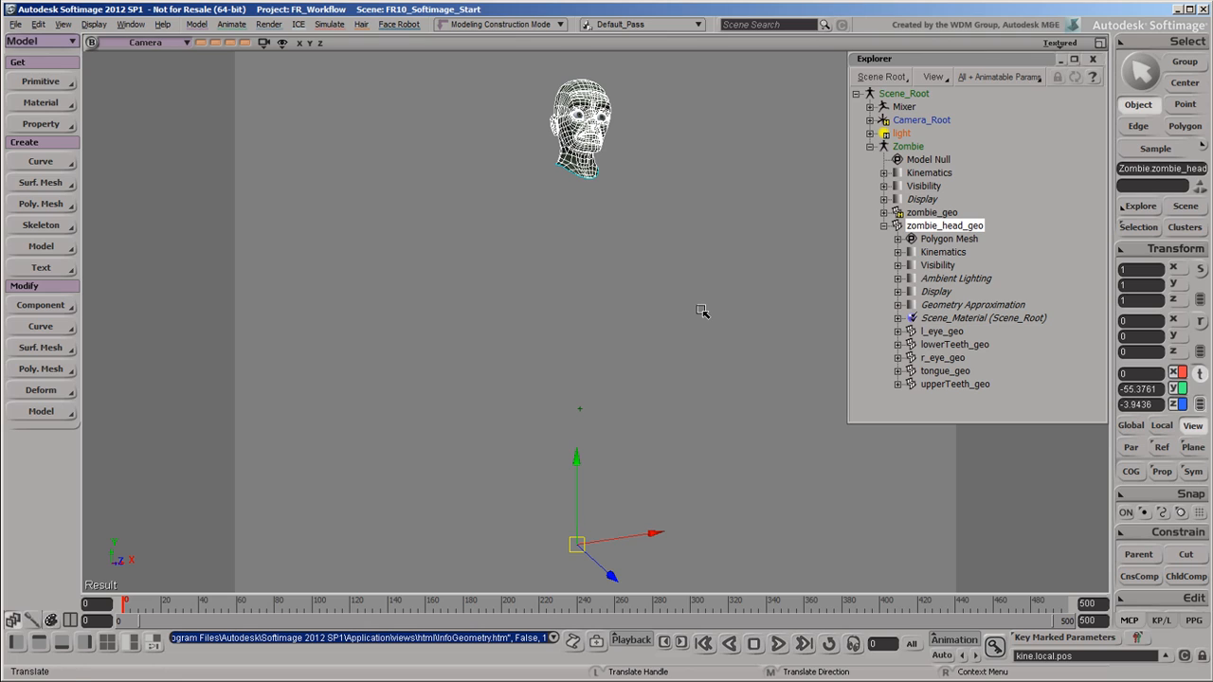
click(906, 147)
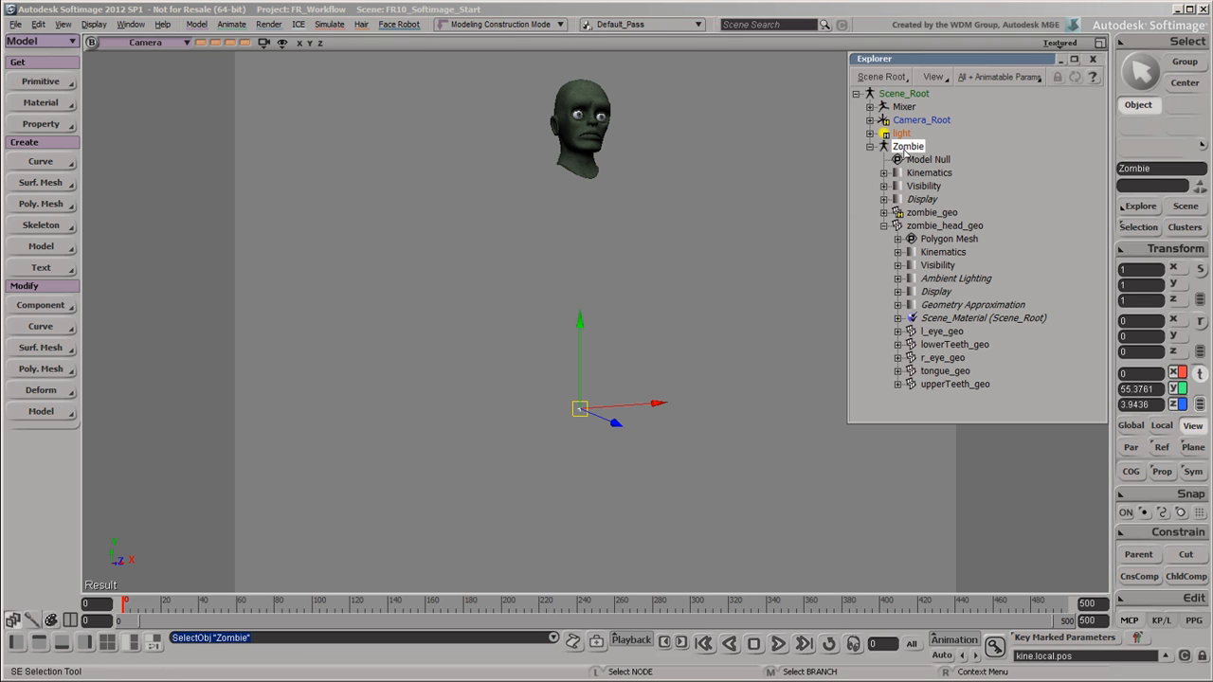
click(1152, 388)
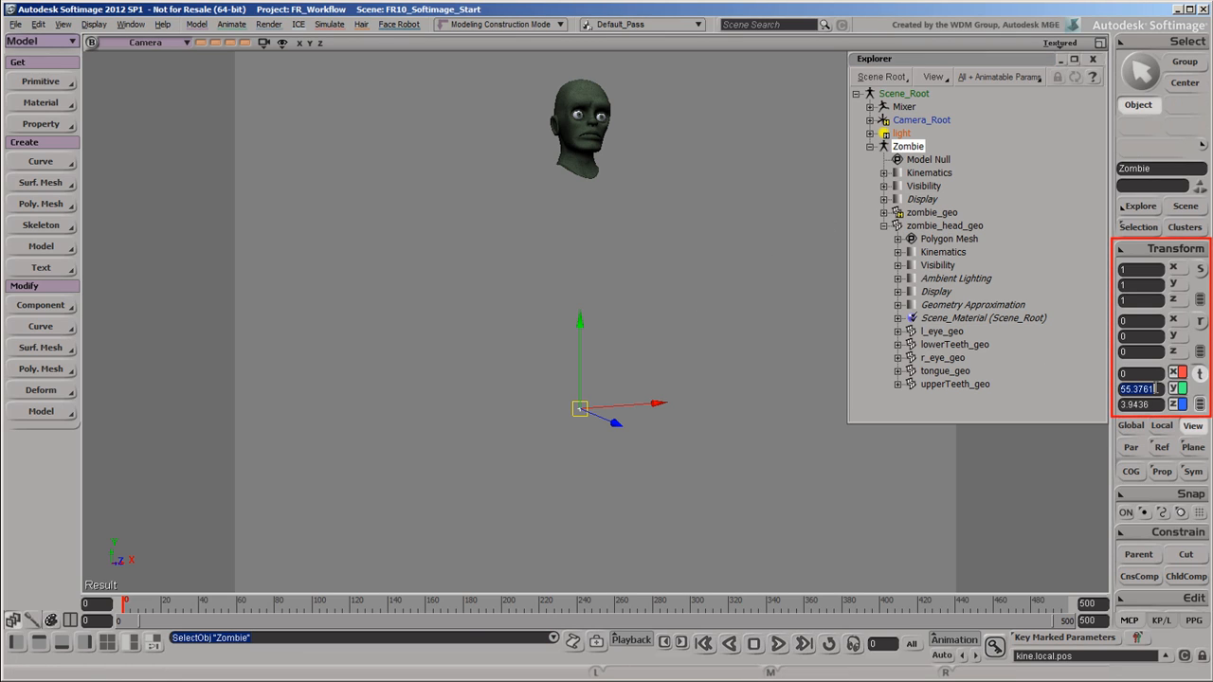
text(0)
key(Return)
click(1152, 405)
text(0)
key(Return)
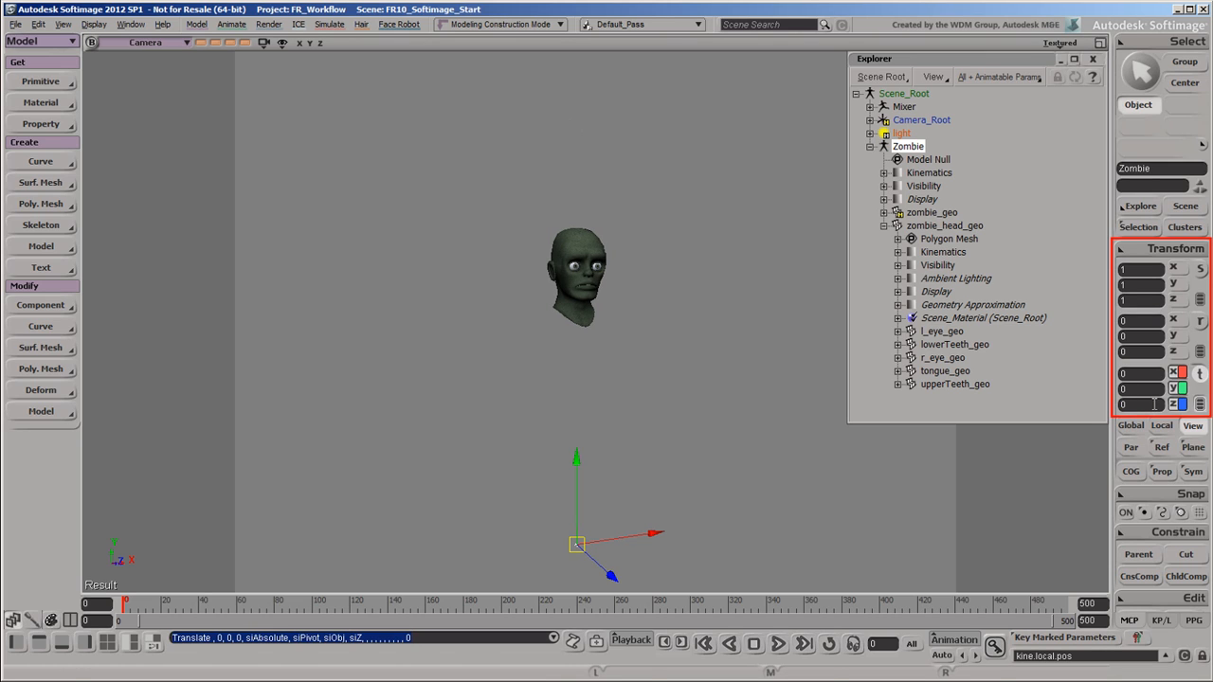
- Compare the positions of the head and both eyes, and set zombie_head_geo's Y and Z position to 0
click(973, 229)
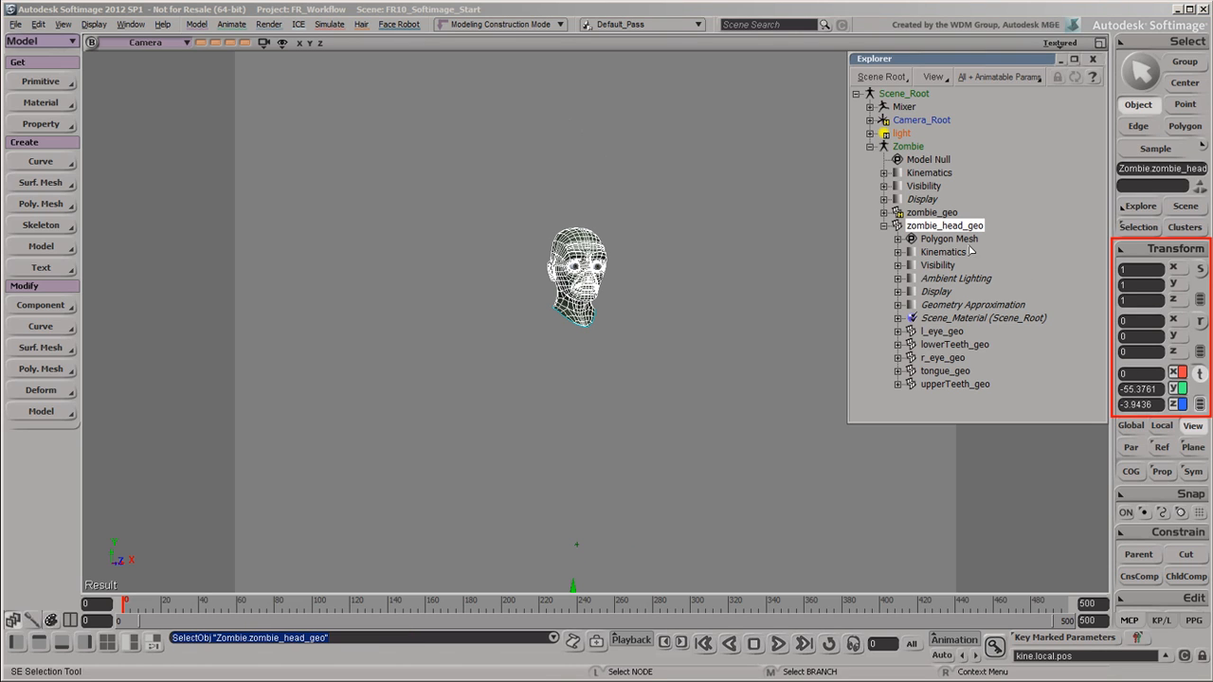
click(948, 333)
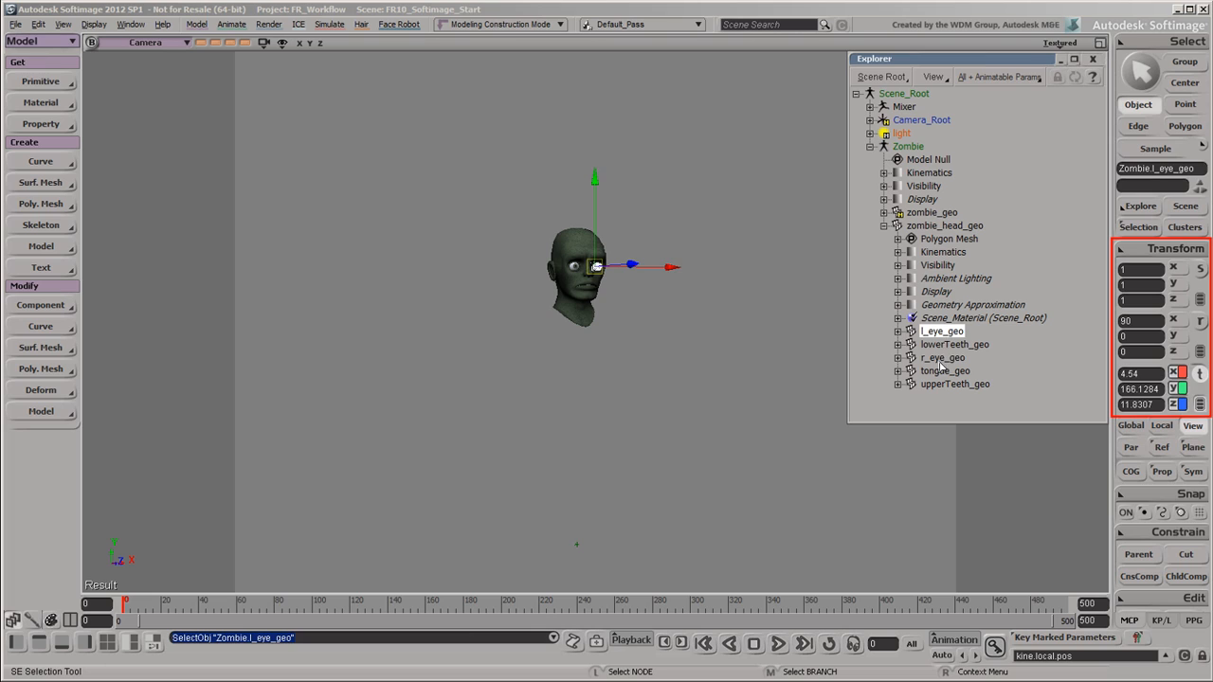
click(942, 359)
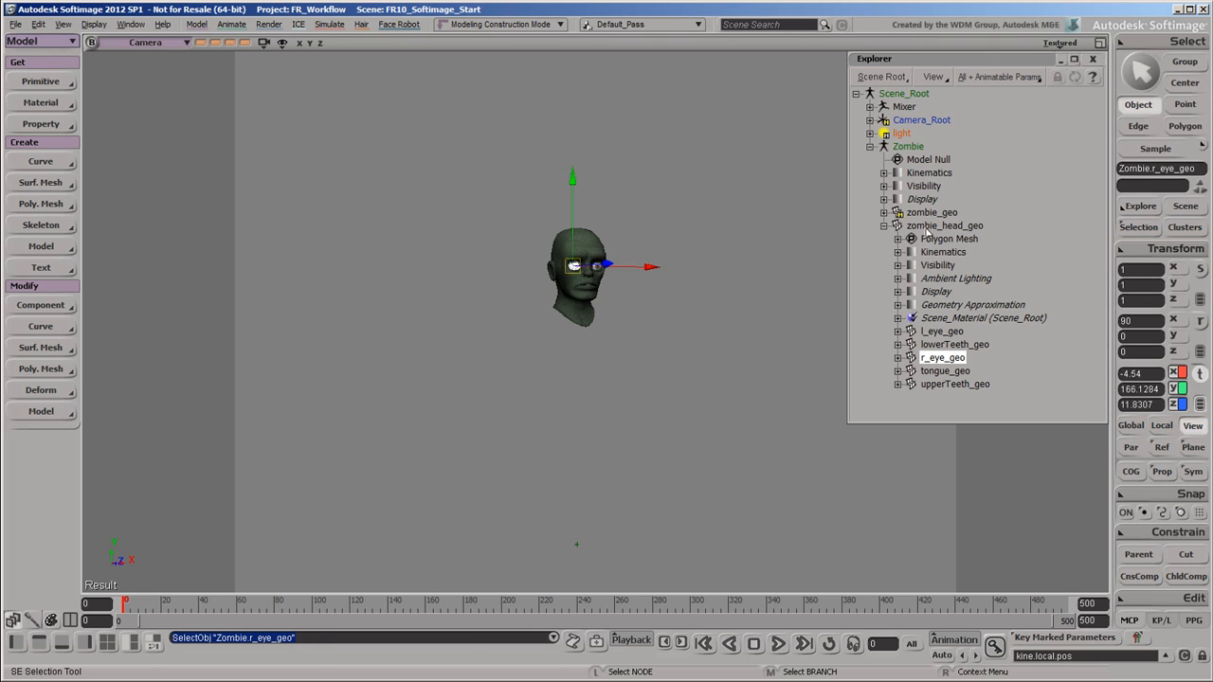
click(928, 227)
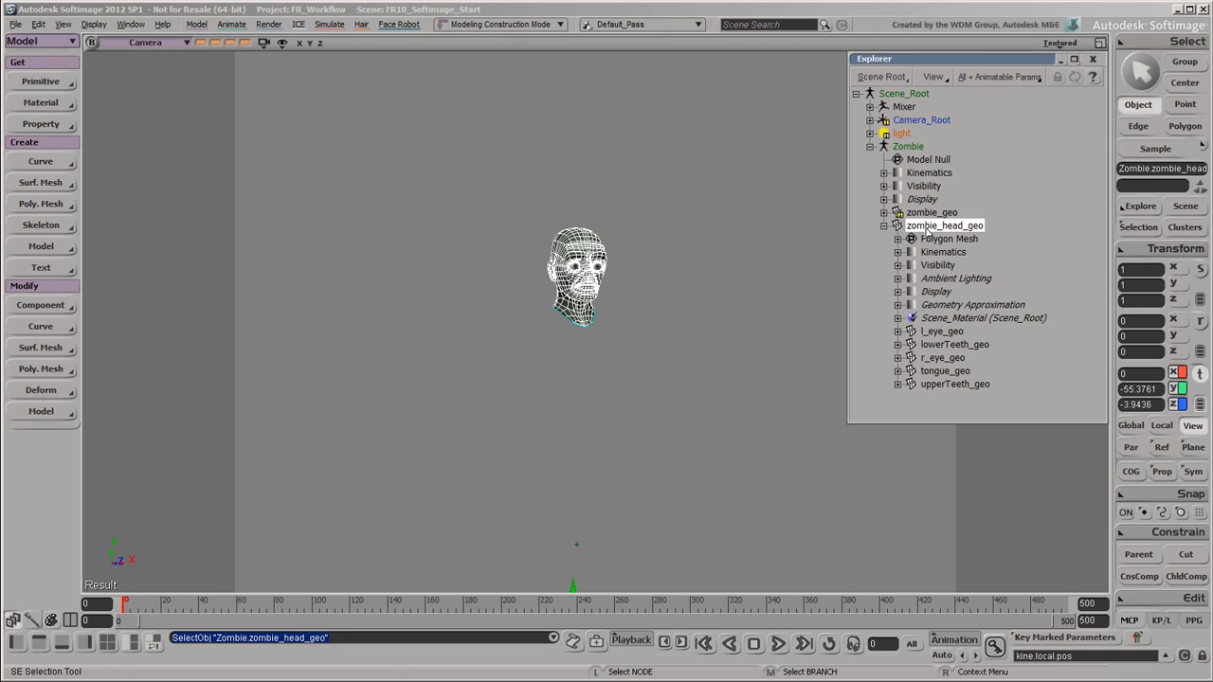
click(1158, 388)
text(0)
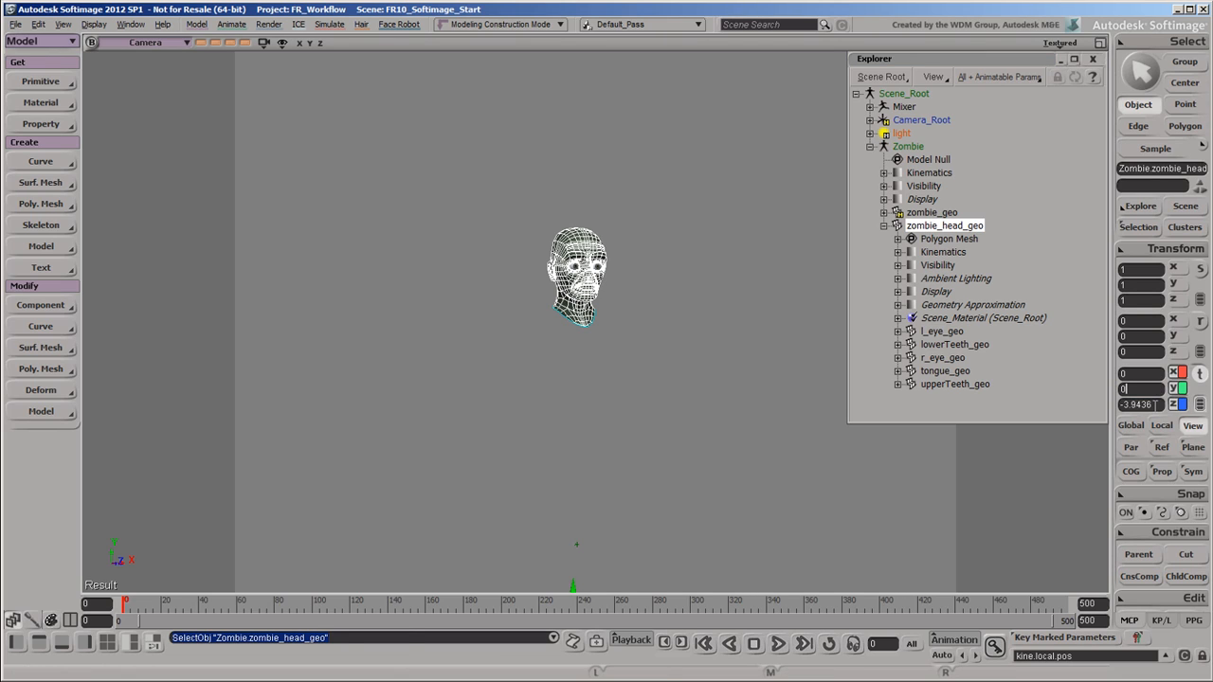
click(1154, 405)
text(0)
key(Return)
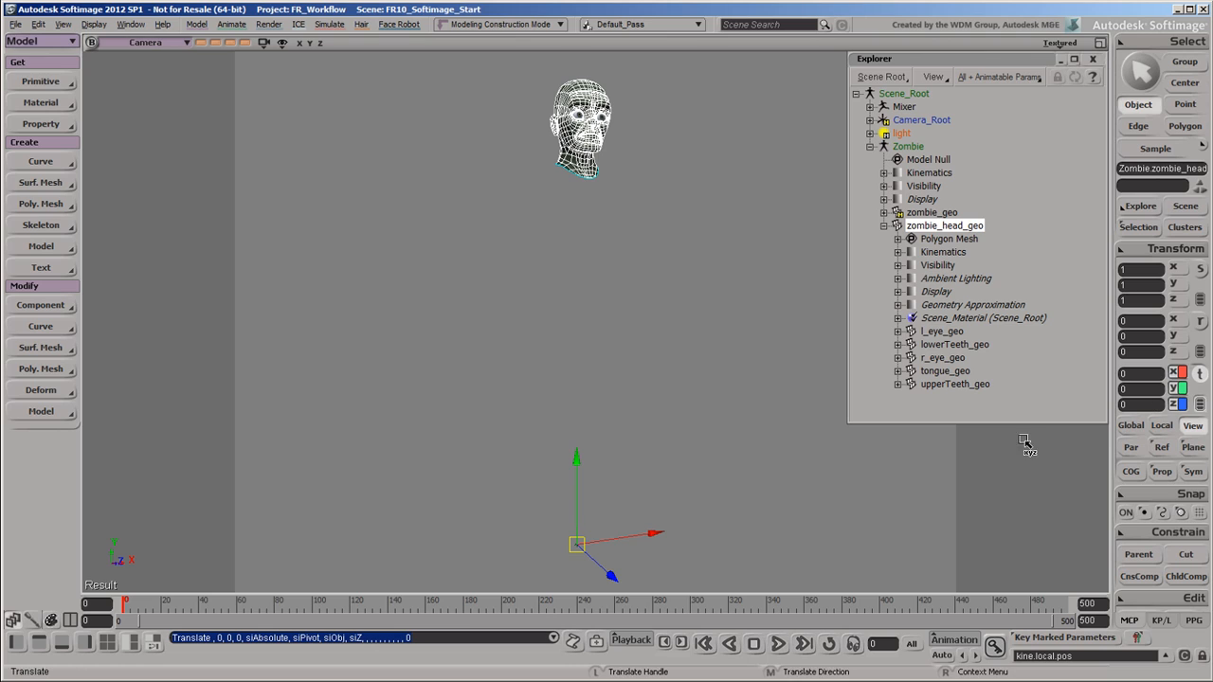
- Select l_eye_geo and r_eye_geo together and examine their rotation and translation
click(944, 332)
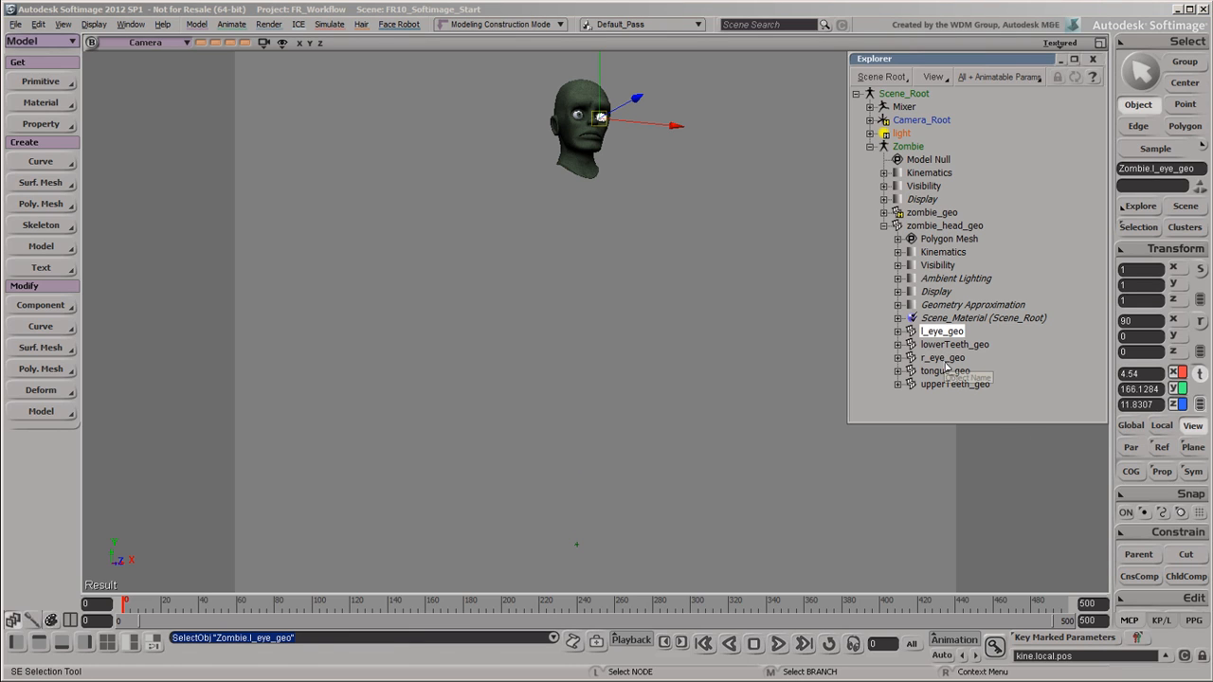
ctrl+click(943, 360)
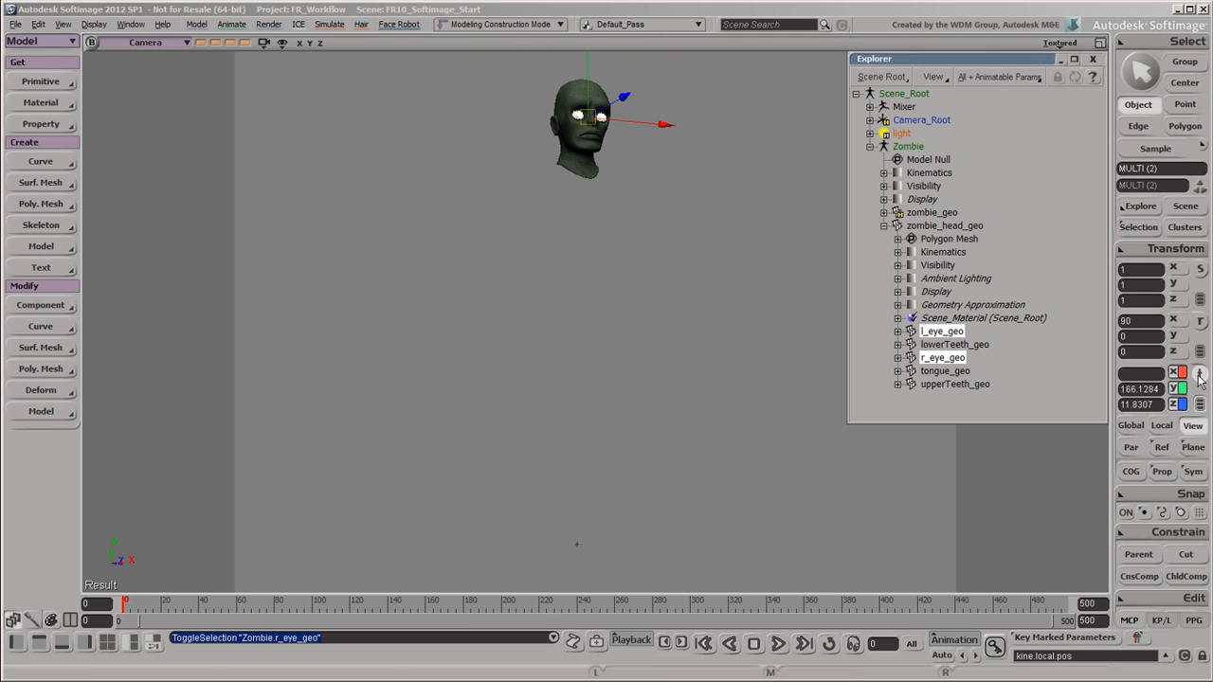
click(1200, 323)
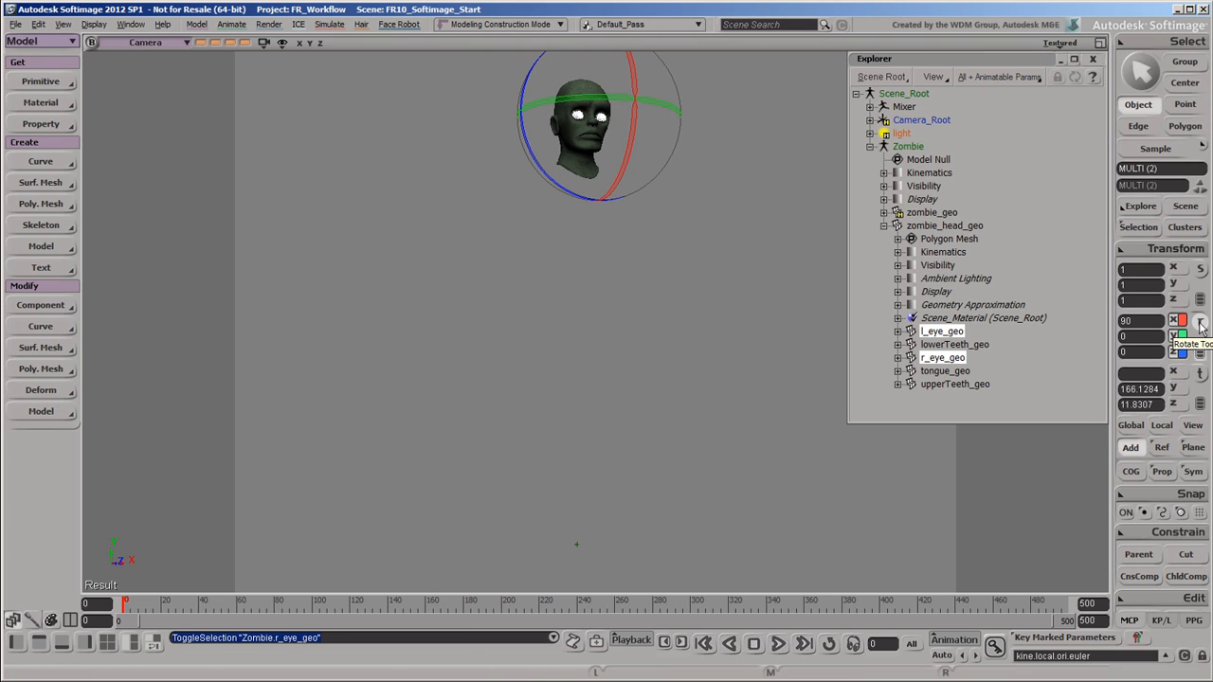
click(1200, 374)
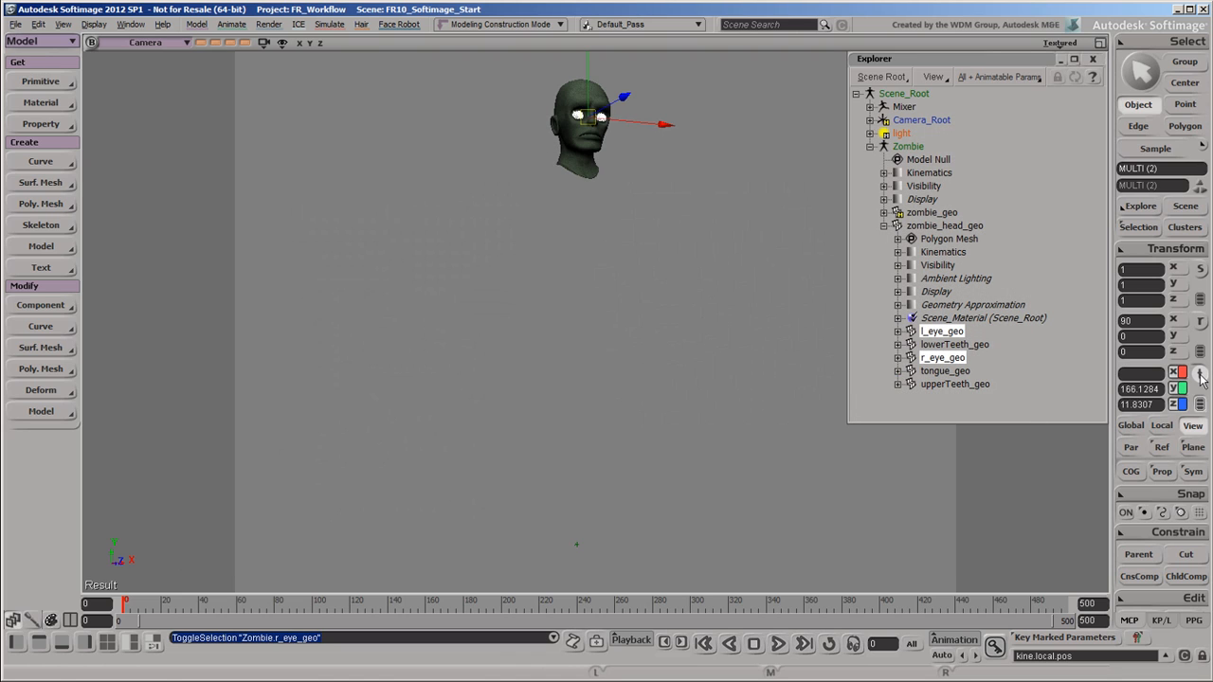
- Freeze all transforms of the selected l_eye_geo and r_eye_geo
click(1135, 252)
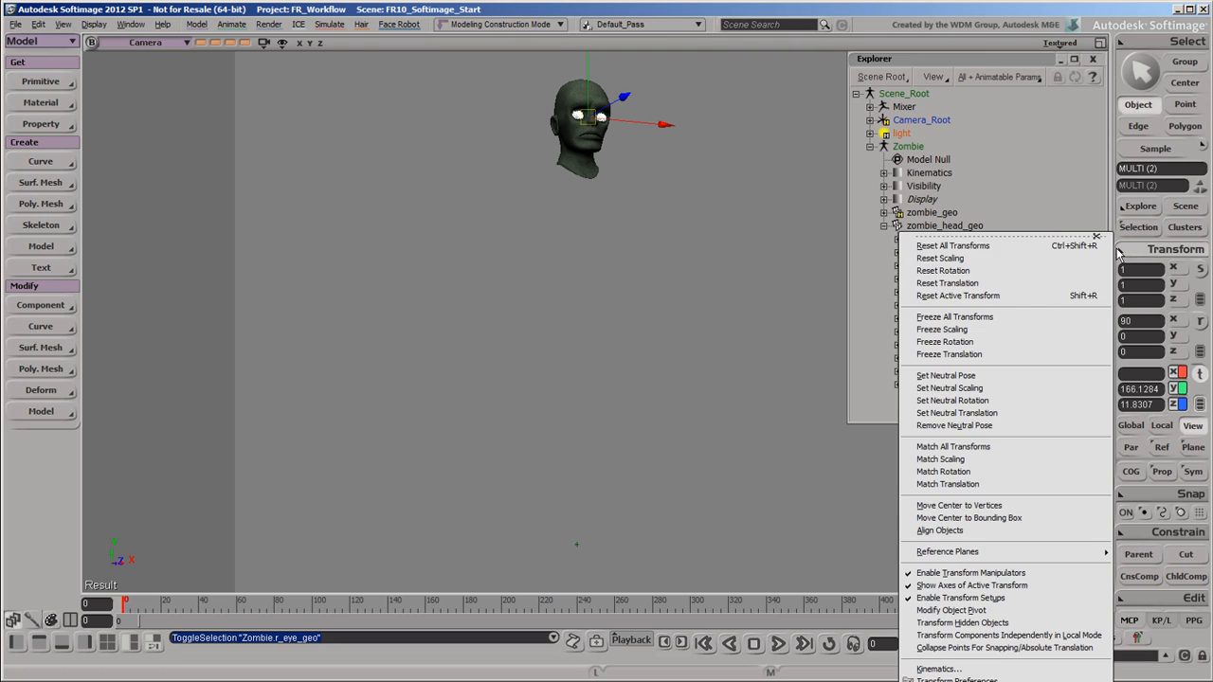
click(1017, 323)
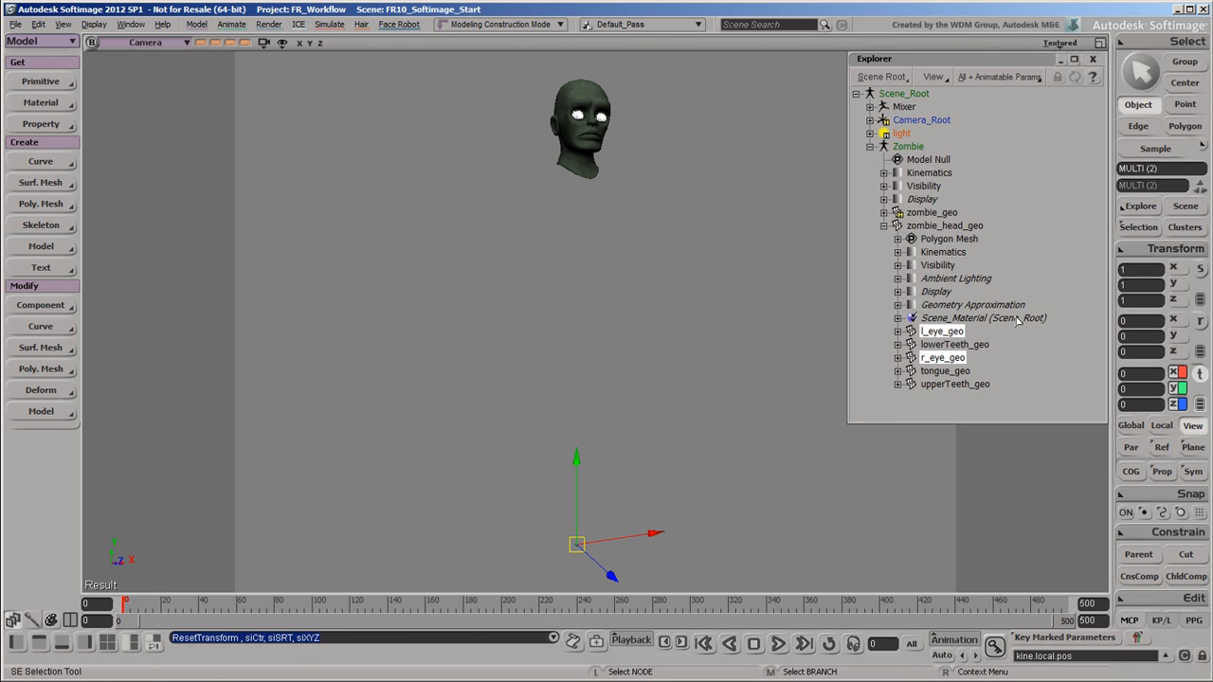
- Unhide zombie_geo, and set its Y and Z position to 0
click(925, 214)
key(h)
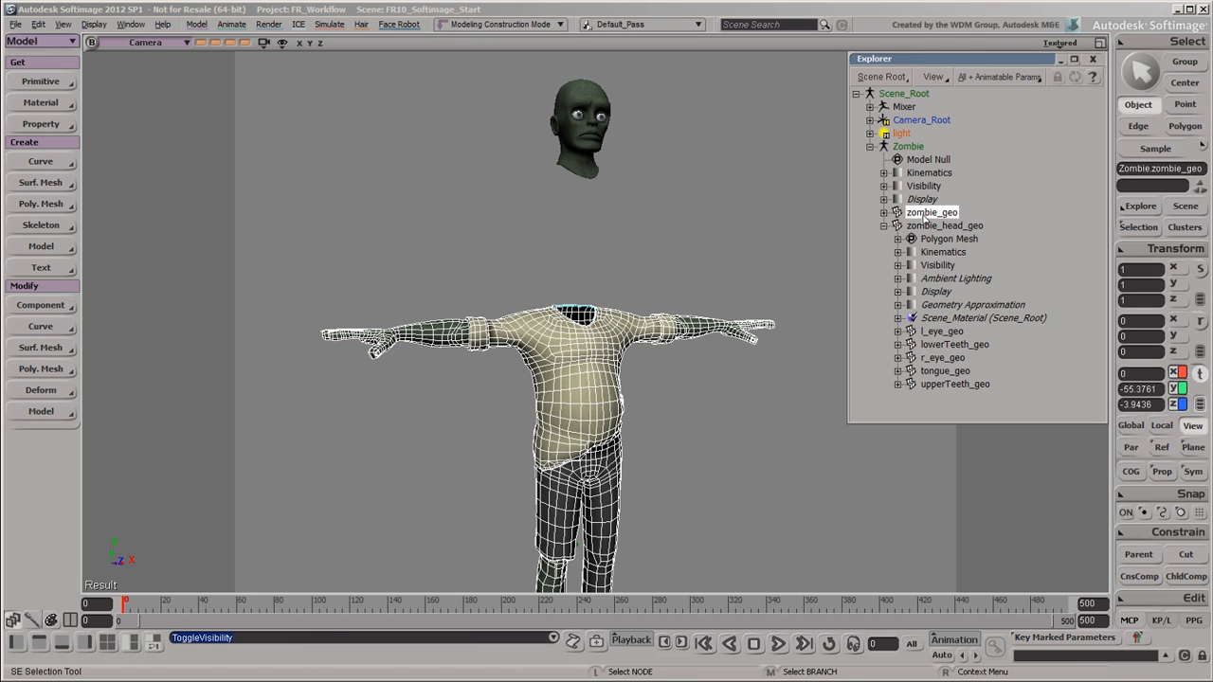
key(z)
key(v)
scroll(744, 459, down, 3)
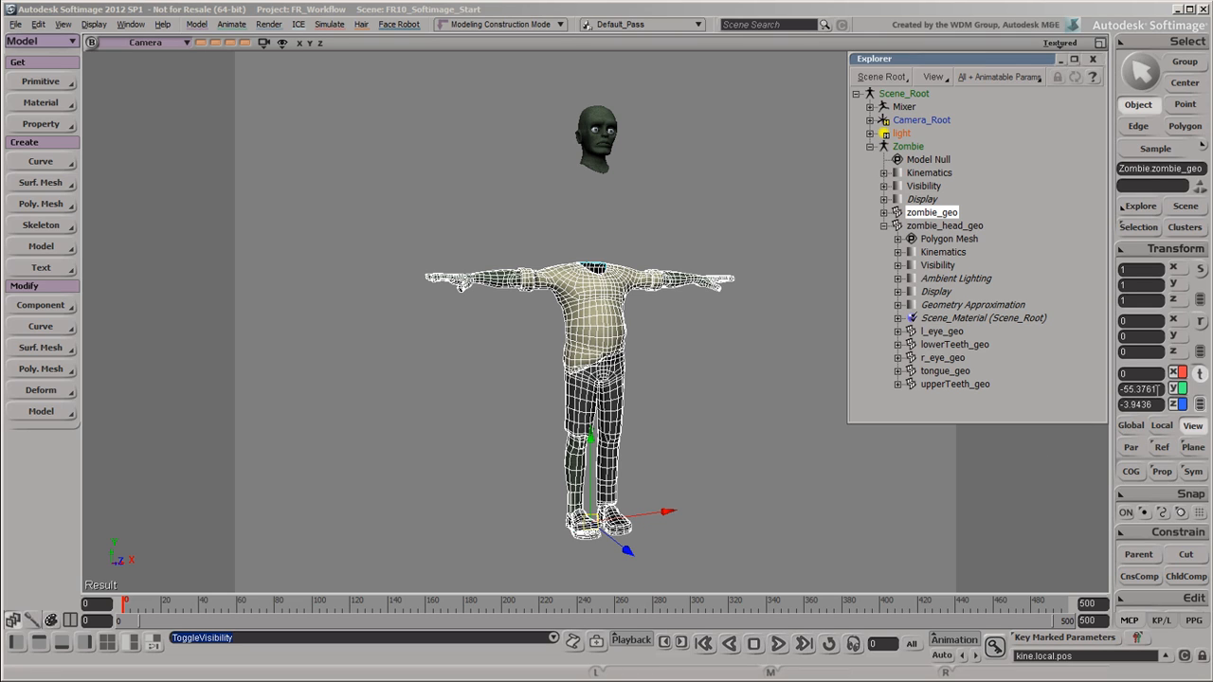
click(1157, 390)
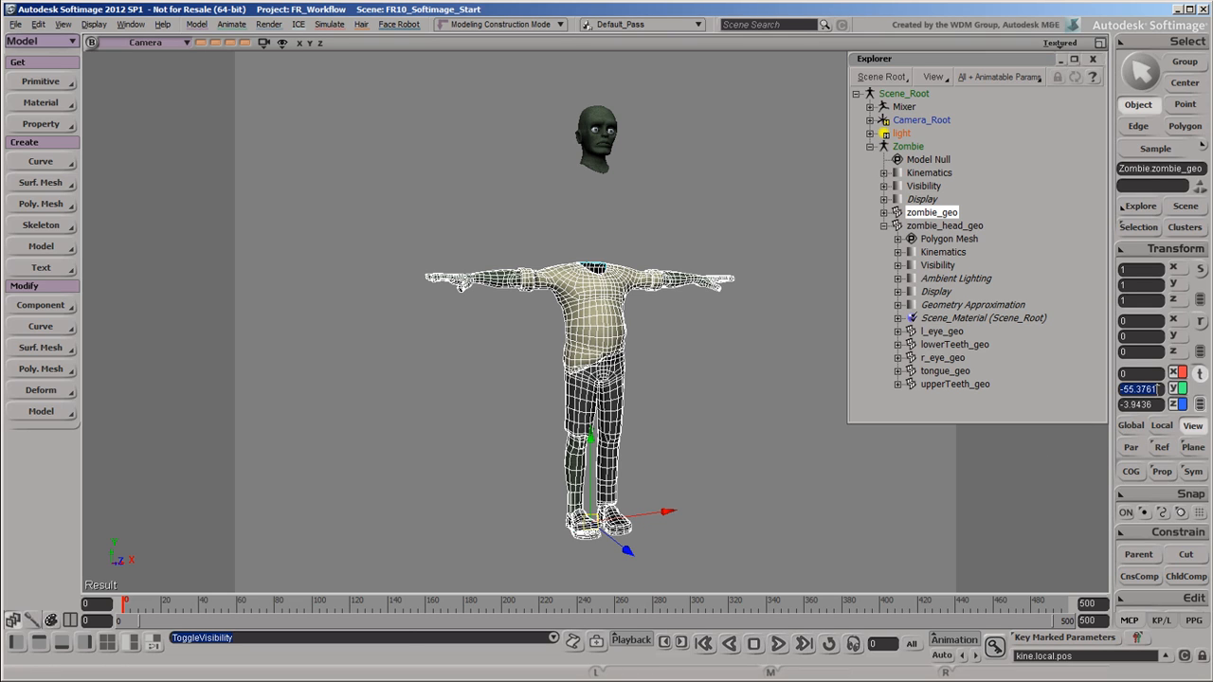
text(0)
click(1157, 404)
text(0a)
key(Return)
key(a)
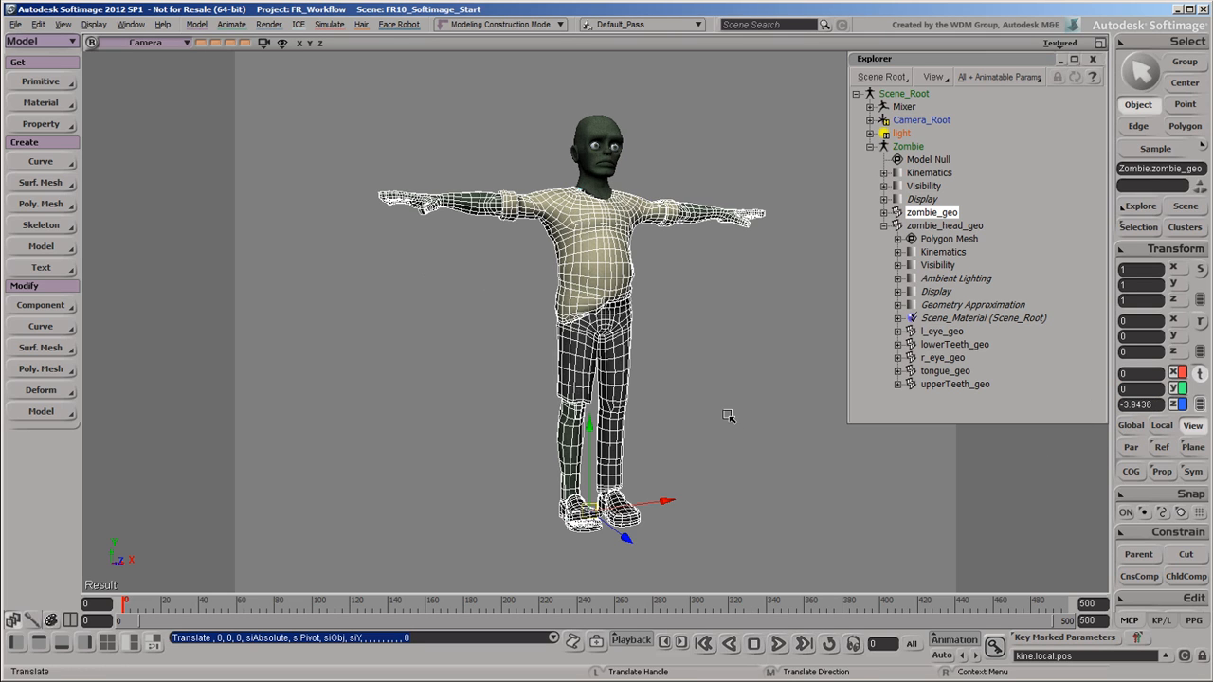
- Hide zombie_geo, frame the zombie_head_geo hierarchy in the camera view, and clear the selection
key(h)
middle_click(923, 227)
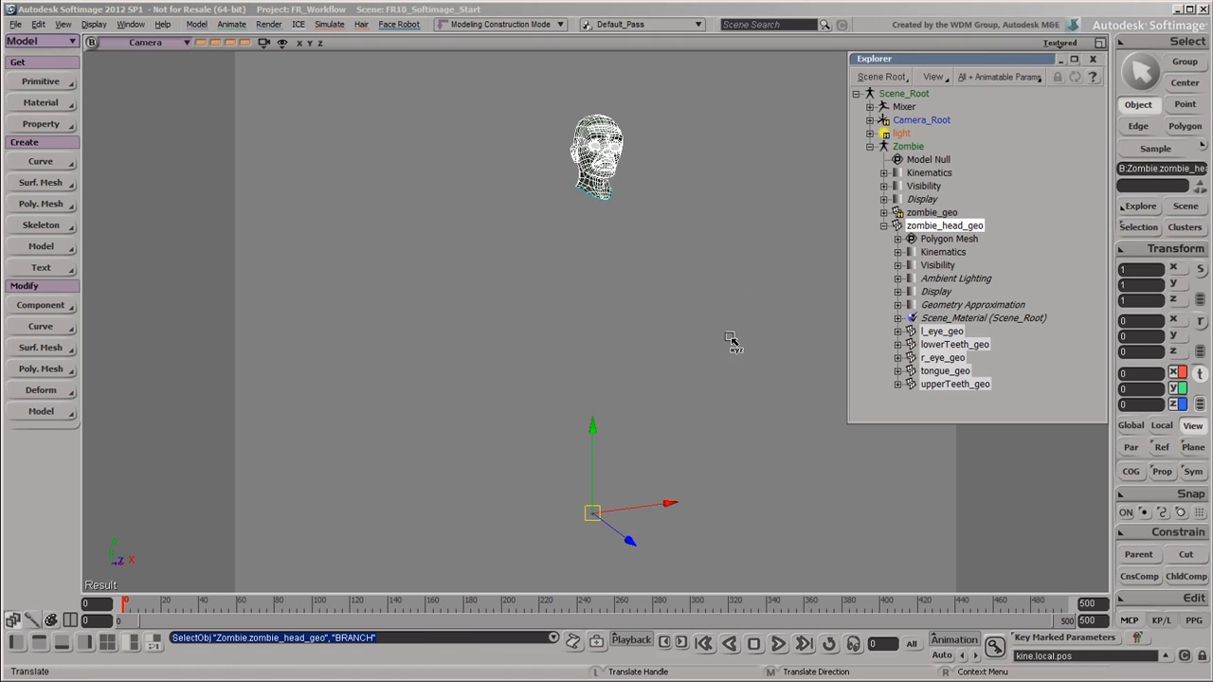
key(f)
key(space)
click(747, 428)
scroll(713, 473, up, 2)
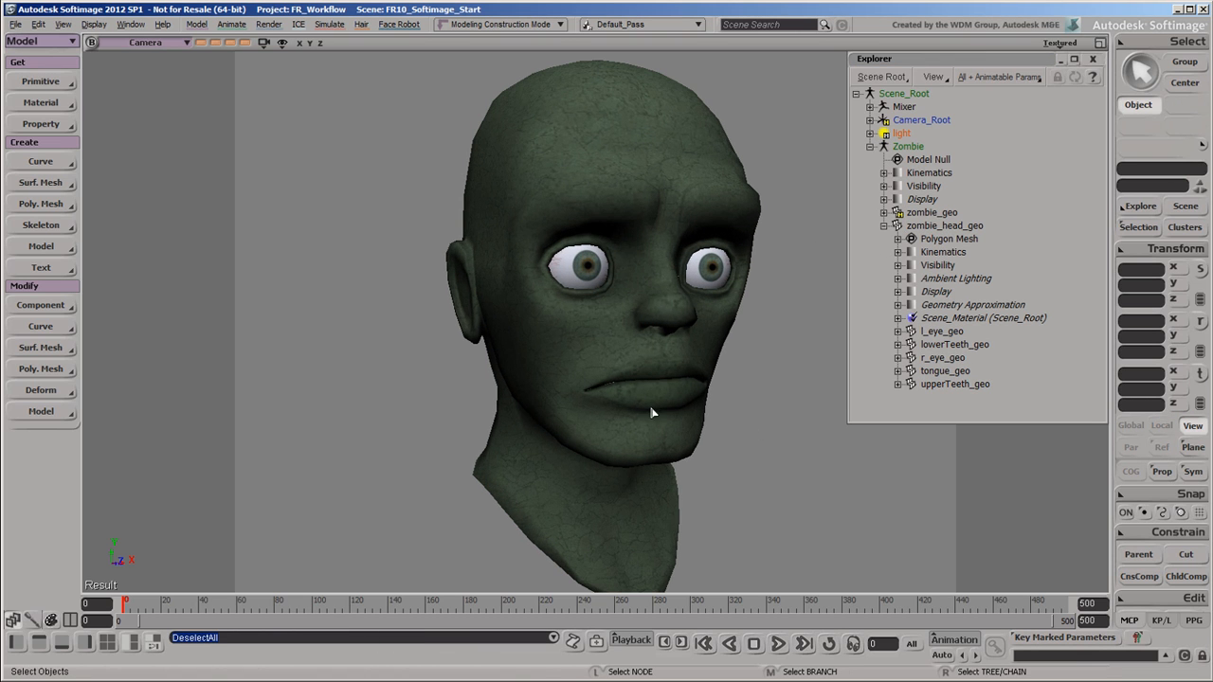
- Open the Cache Manager and load FR_ALL.cacheslist from the project's Cache folder into the read cache list
click(231, 24)
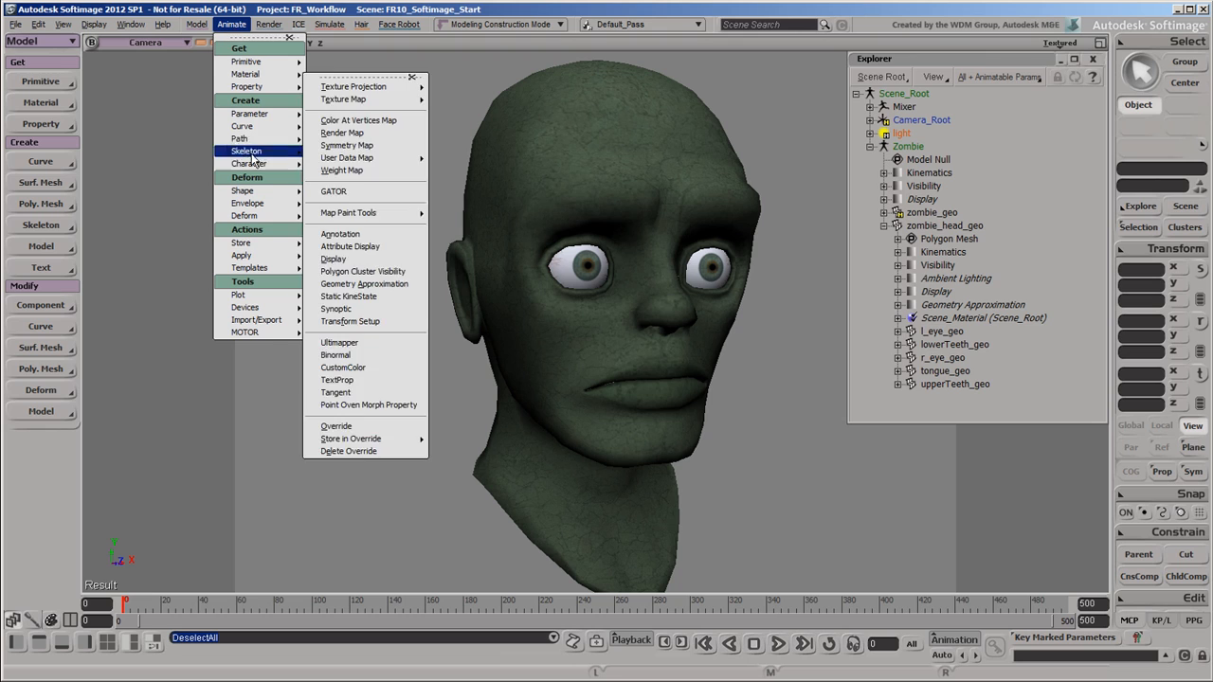
mouse_move(270, 297)
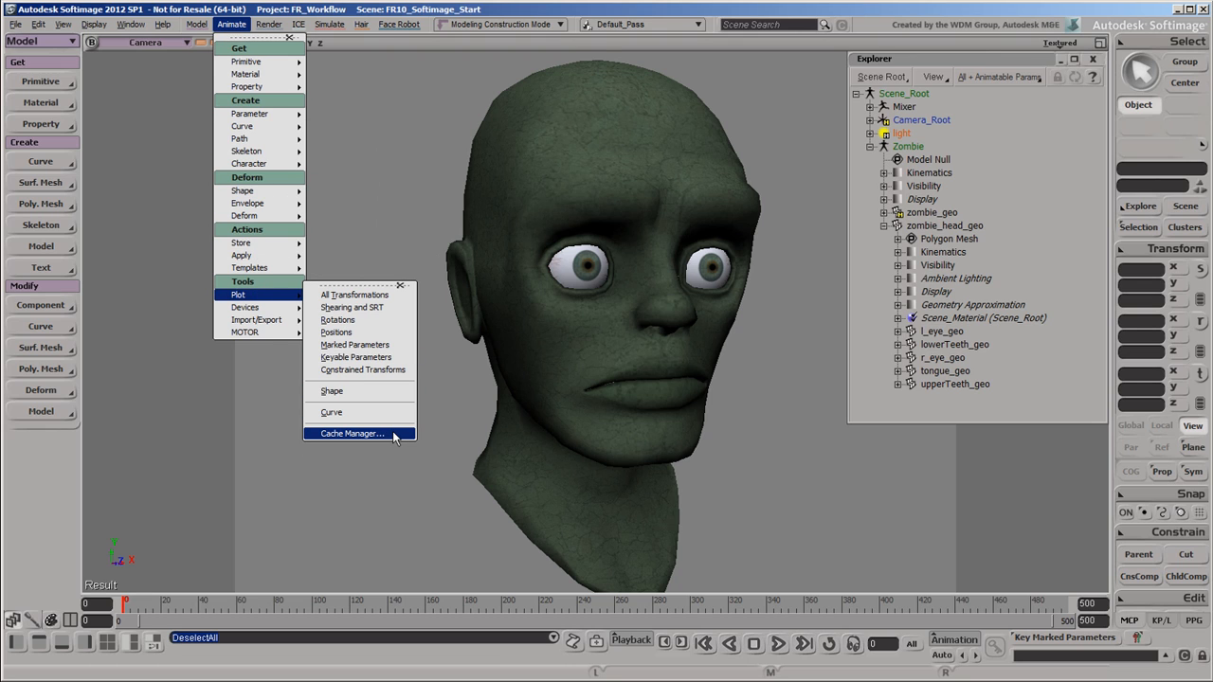
click(351, 433)
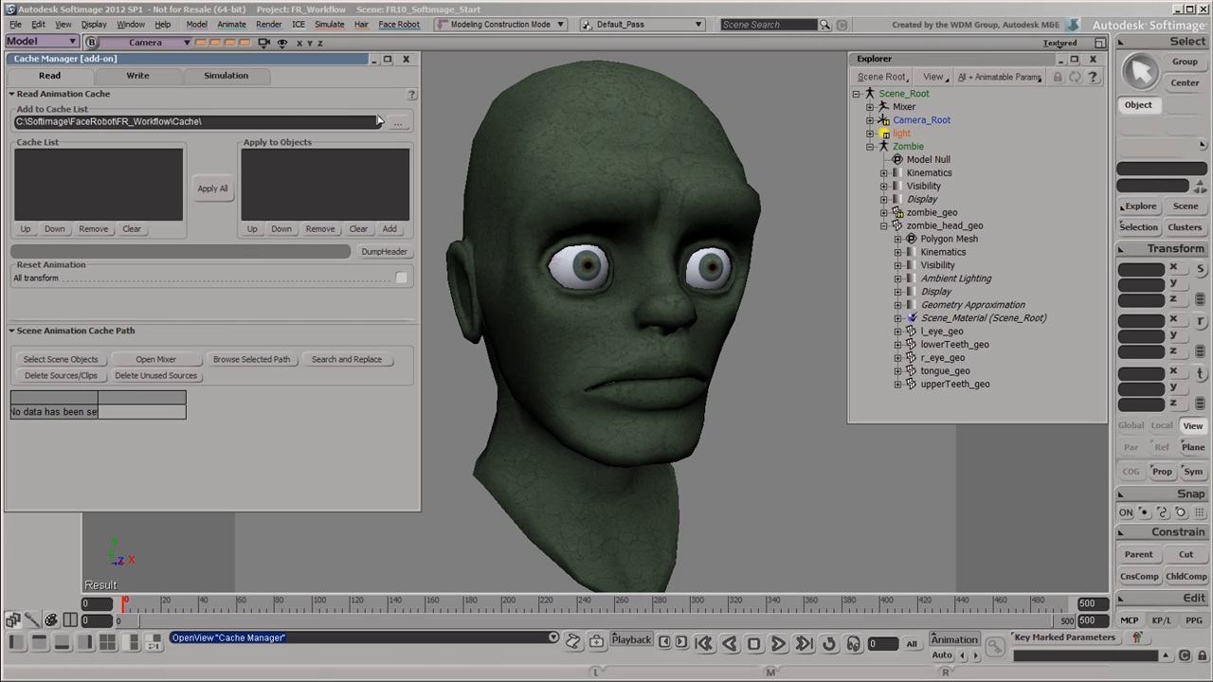
click(397, 123)
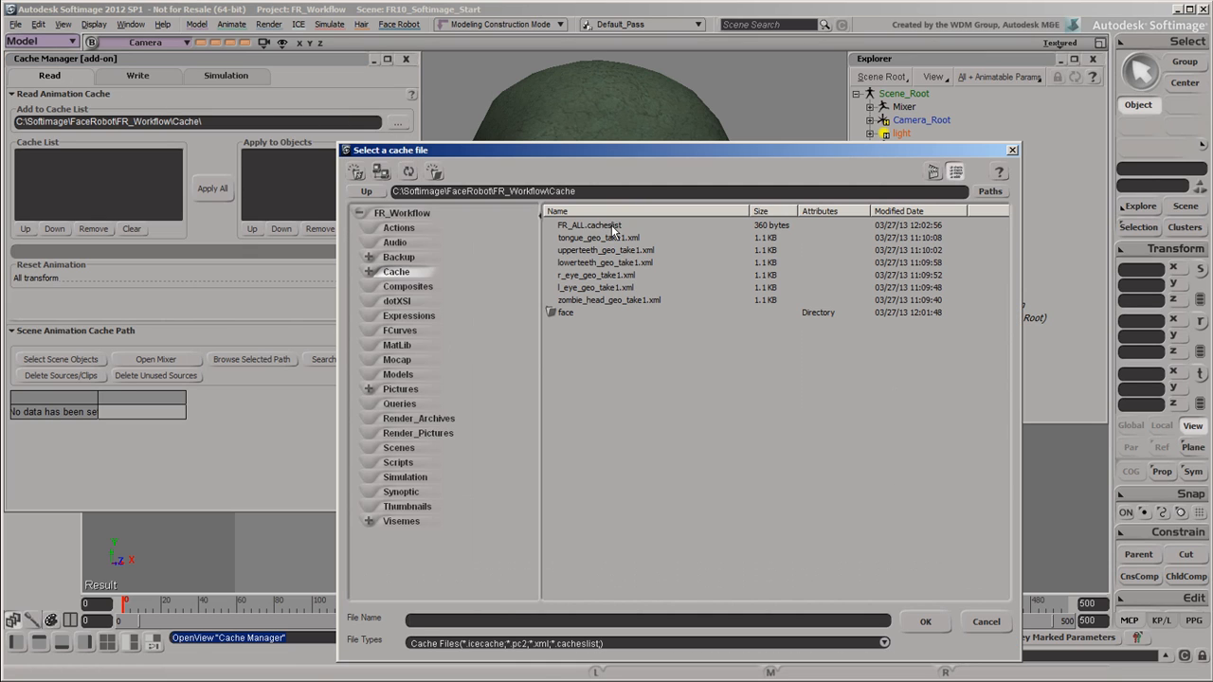
click(612, 227)
click(907, 618)
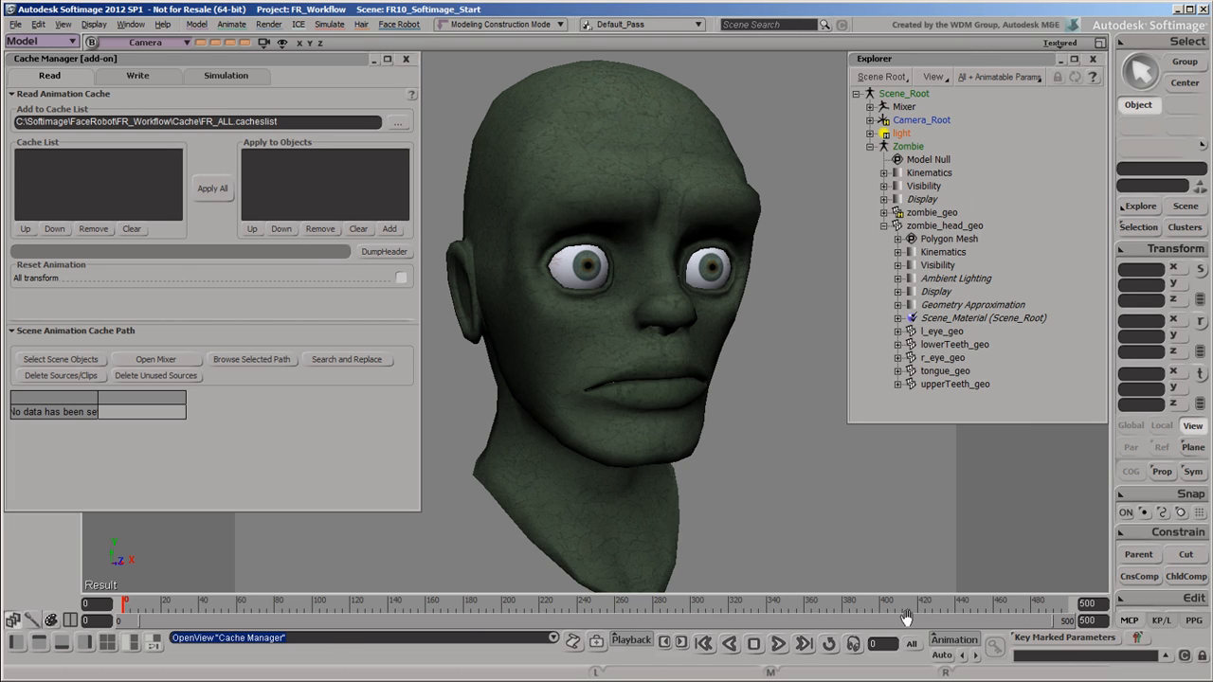
click(393, 122)
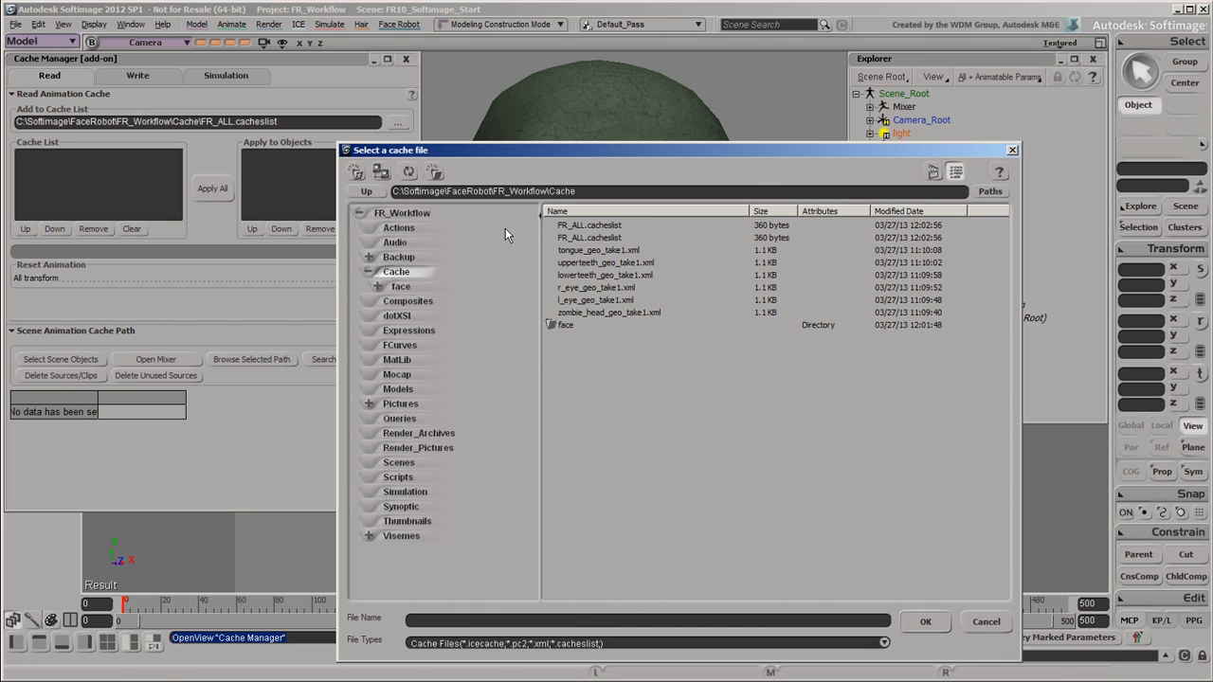
click(559, 239)
click(912, 617)
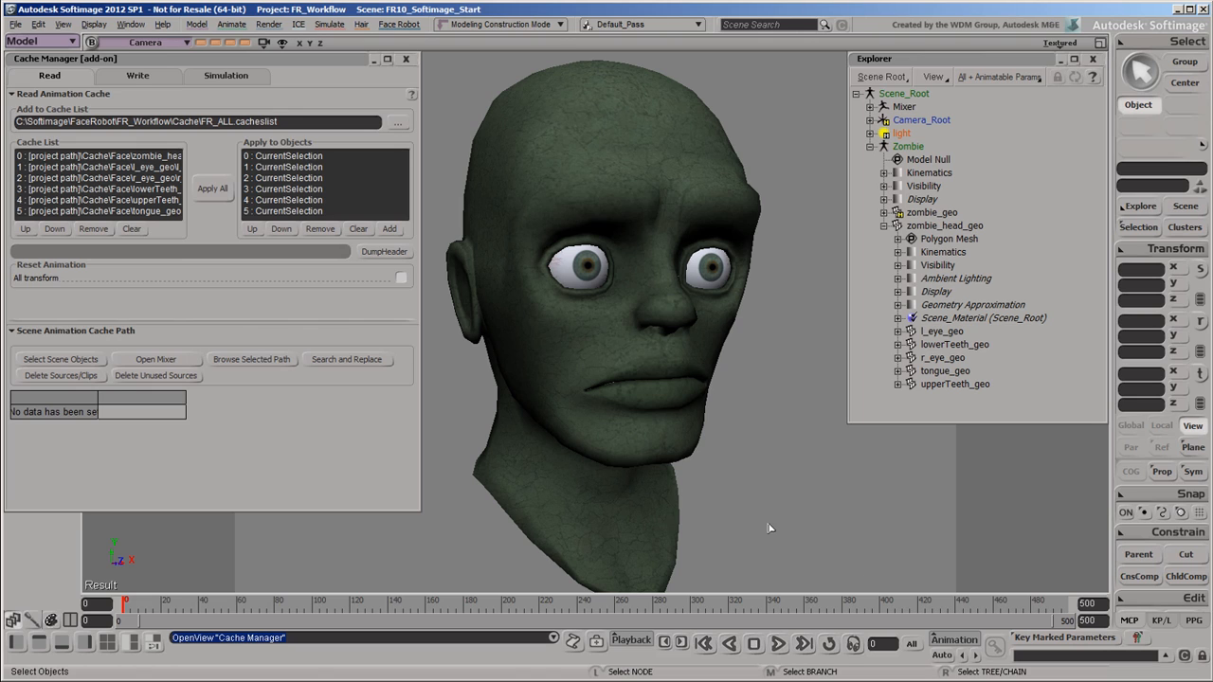
- Clear the list of objects receiving the caches and add the zombie_head_geo branch with all its children
click(359, 231)
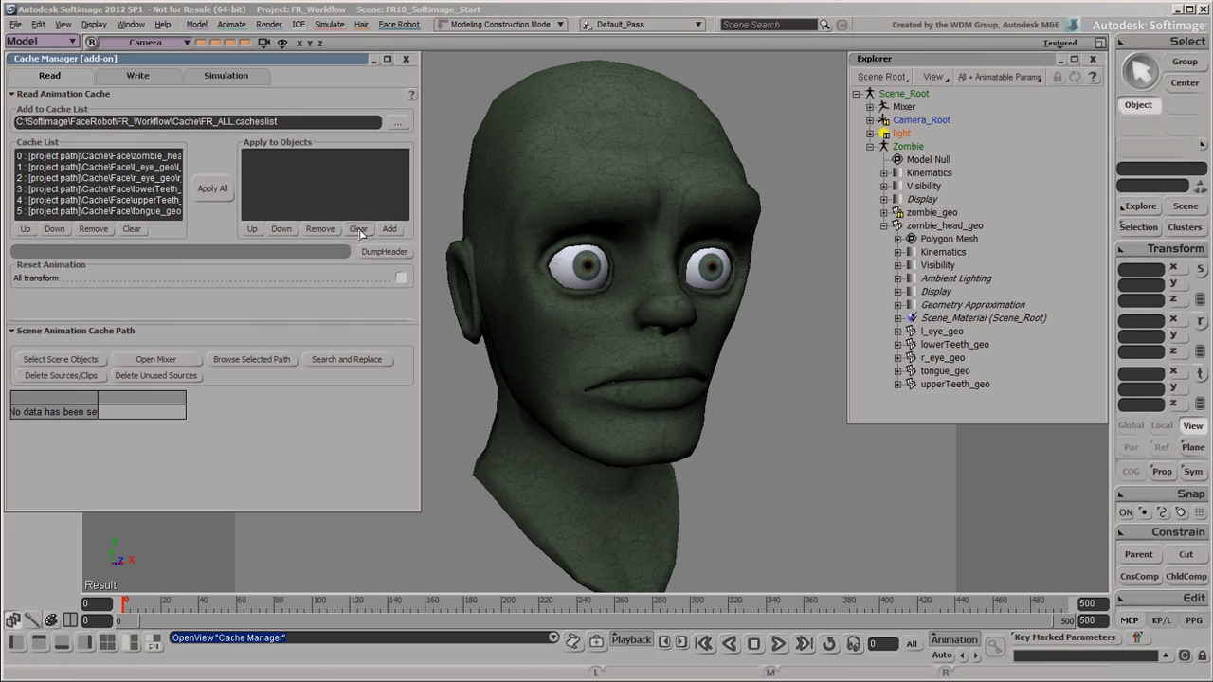
middle_click(584, 349)
click(388, 230)
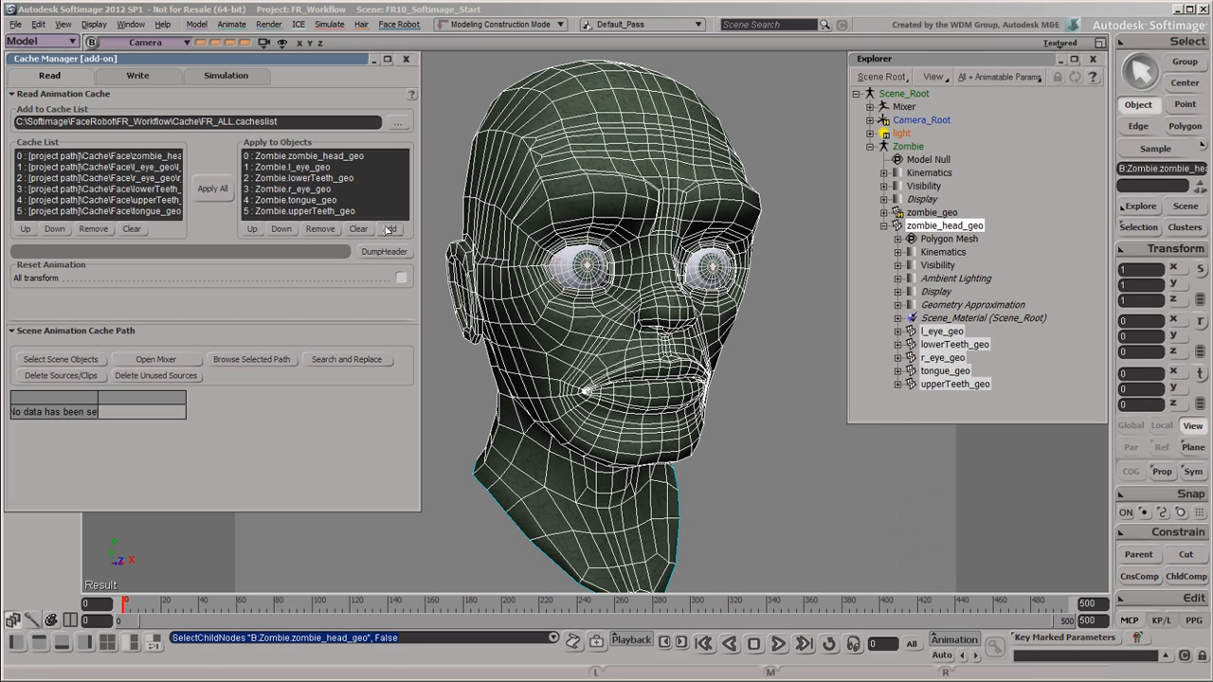
- Widen the Cache Manager to compare caches with objects, and reorder r_eye_geo above lowerTeeth_geo
drag(421, 239, 534, 255)
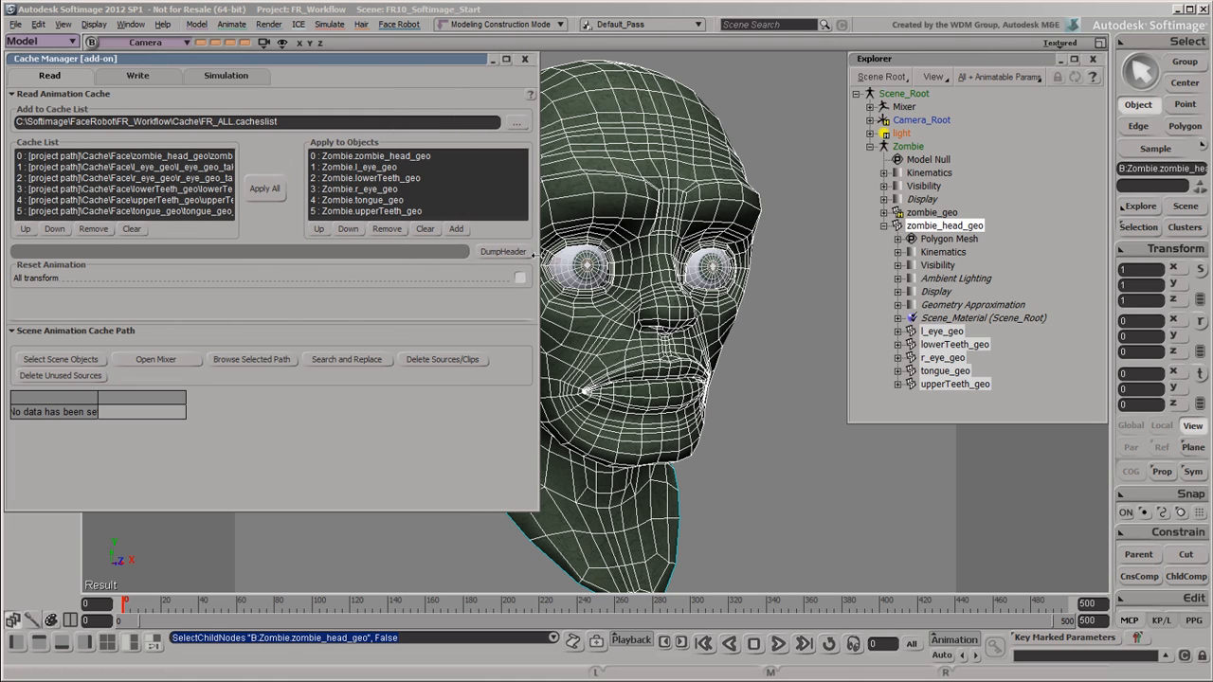
click(370, 155)
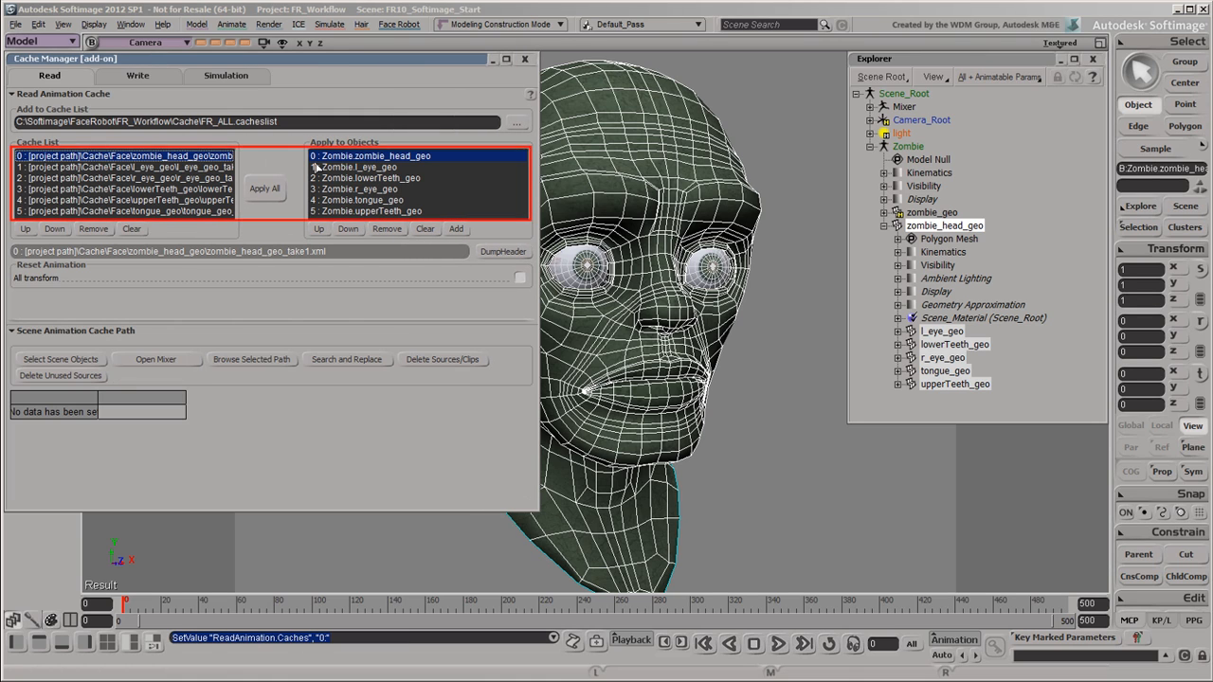
click(385, 167)
click(387, 178)
click(383, 189)
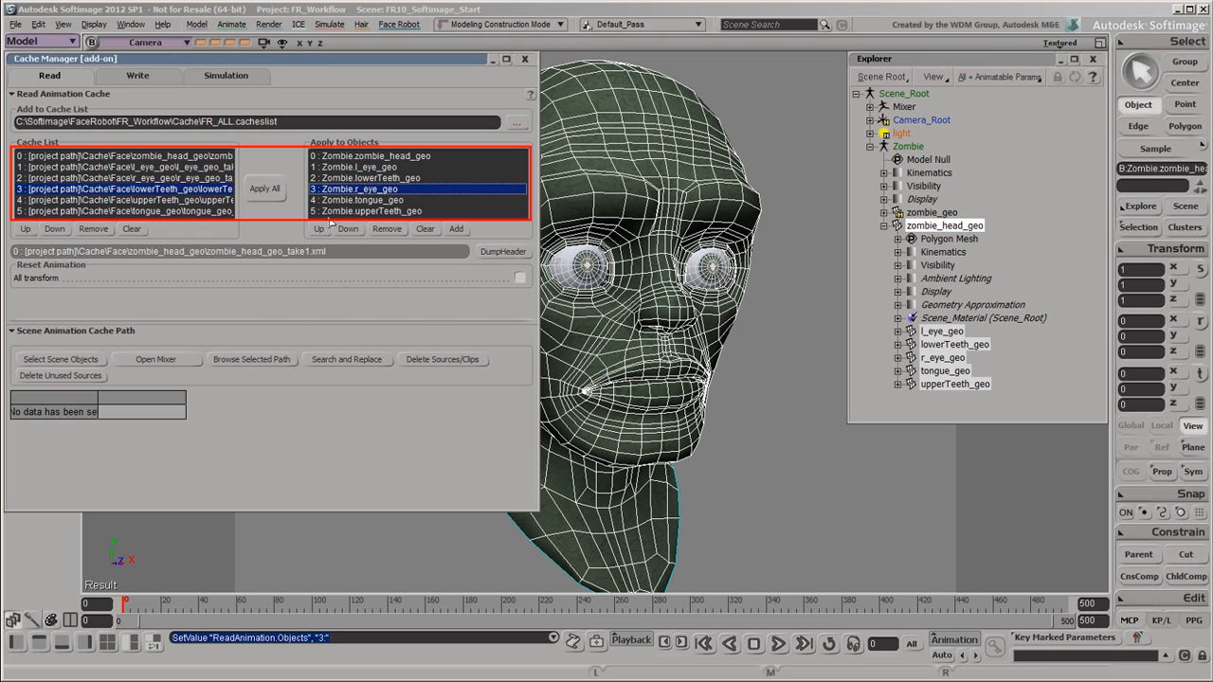
click(318, 229)
- Reorder tongue_geo below upperTeeth_geo, and check each listed object against its corresponding cache
click(377, 189)
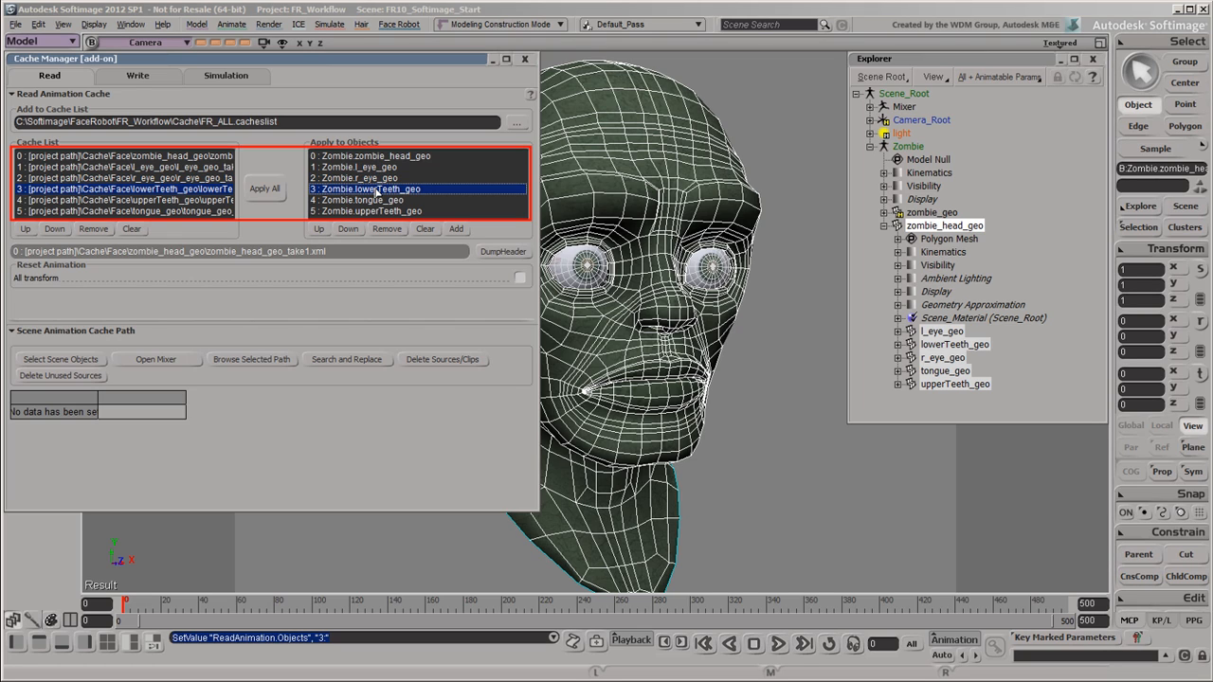
click(355, 201)
click(348, 230)
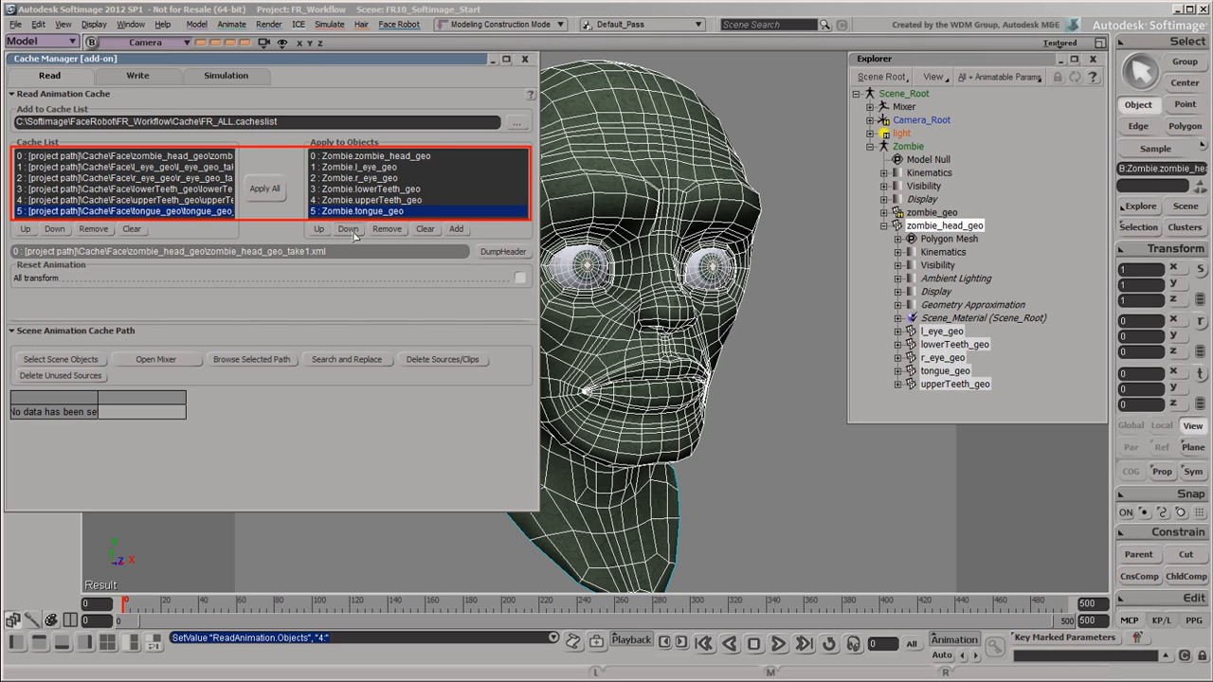
click(366, 200)
click(369, 189)
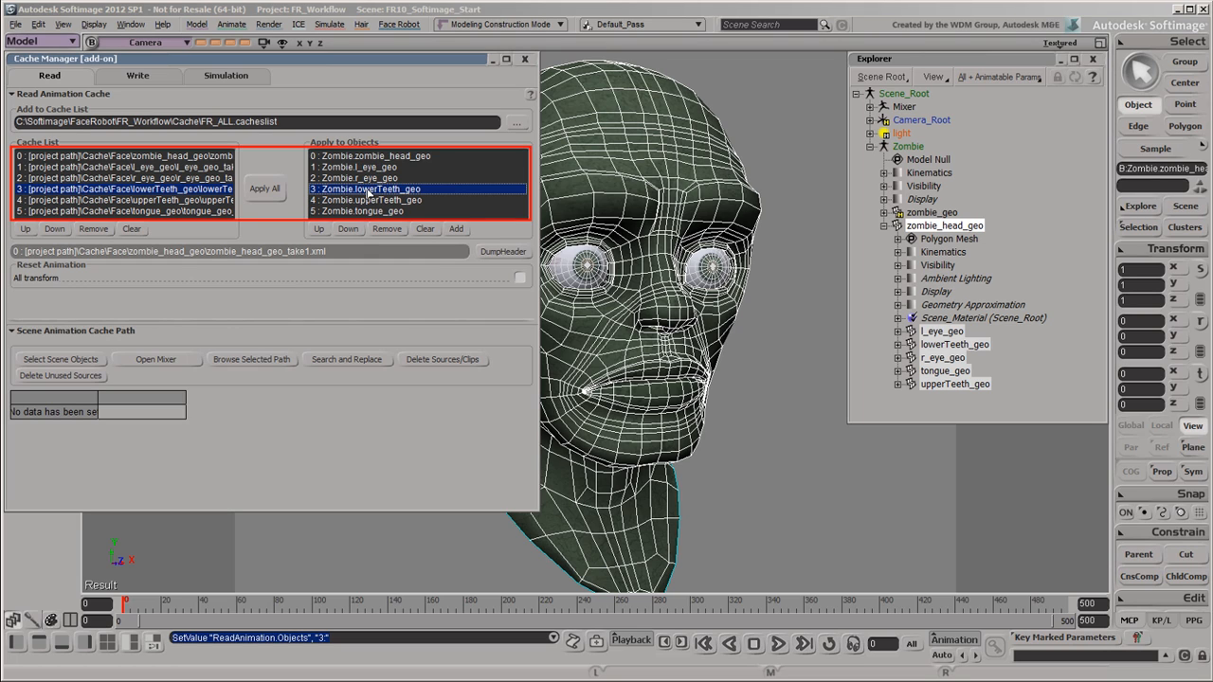
click(368, 179)
click(368, 168)
click(371, 157)
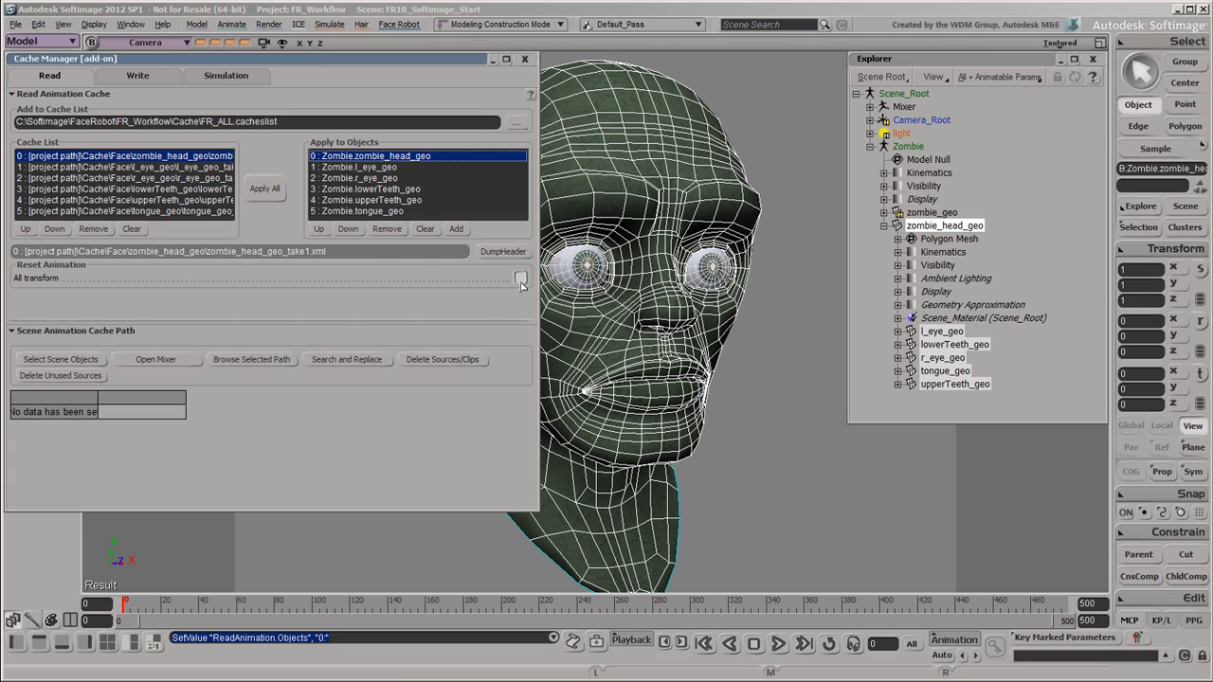
- Apply all caches to their paired objects, and minimize the Cache Manager to scrub the timeline
click(265, 191)
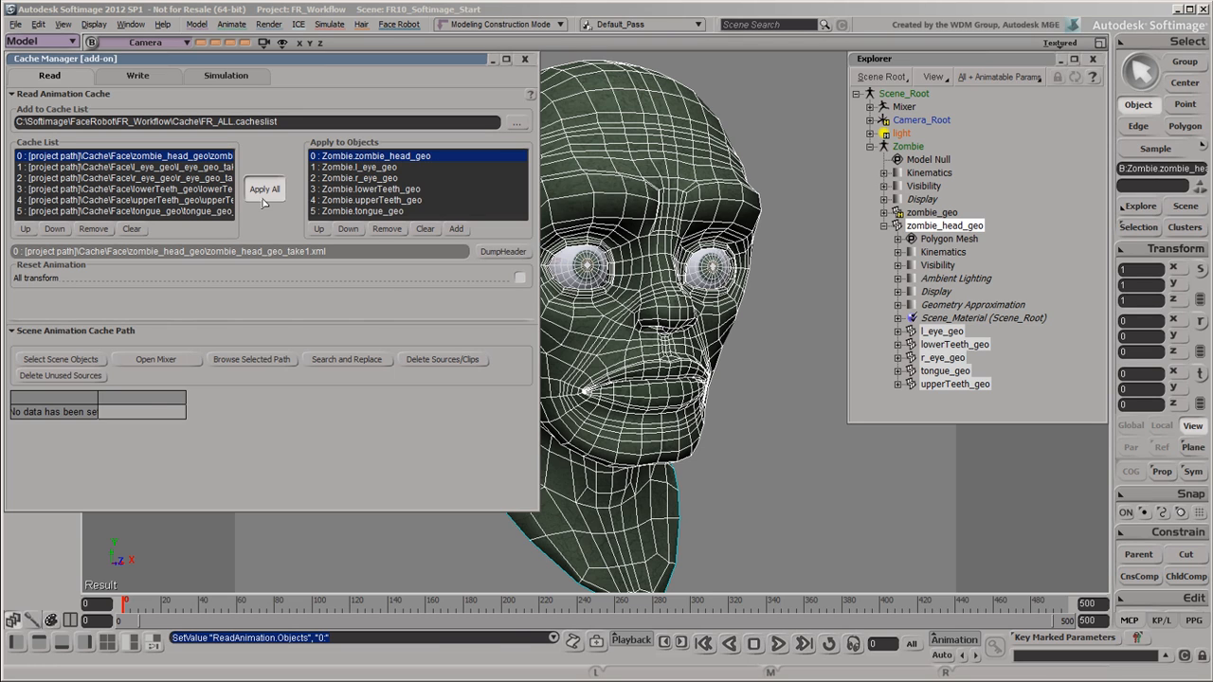
click(493, 59)
click(739, 480)
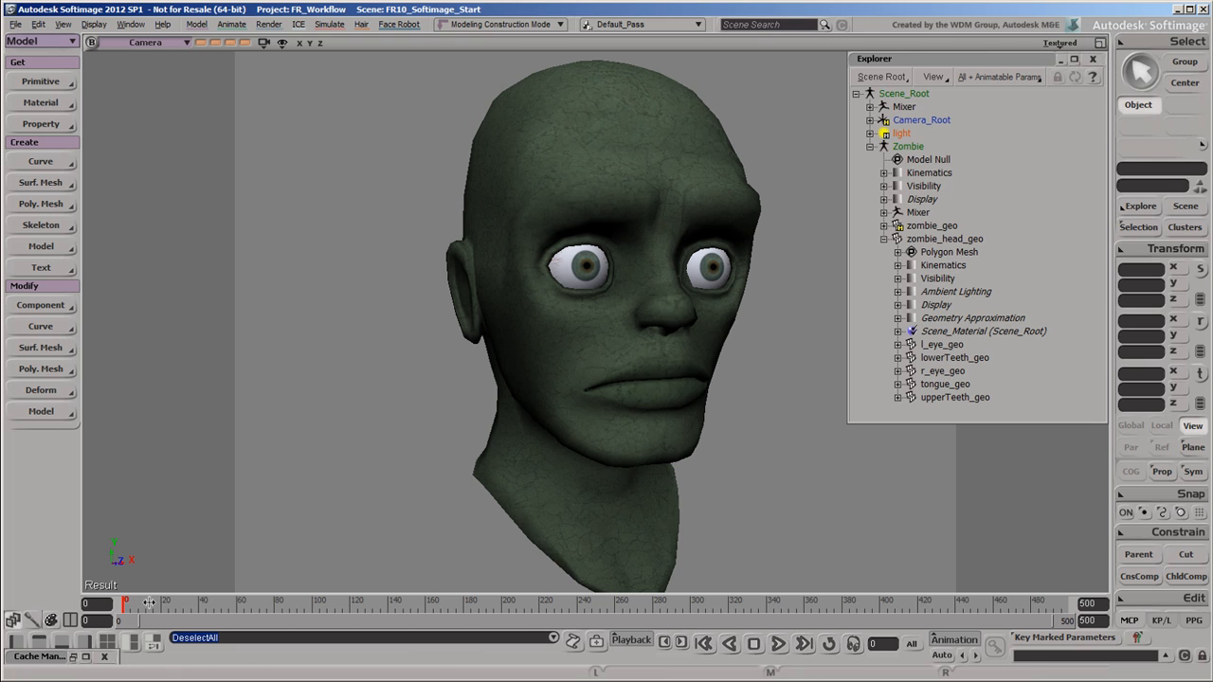
drag(149, 602, 121, 611)
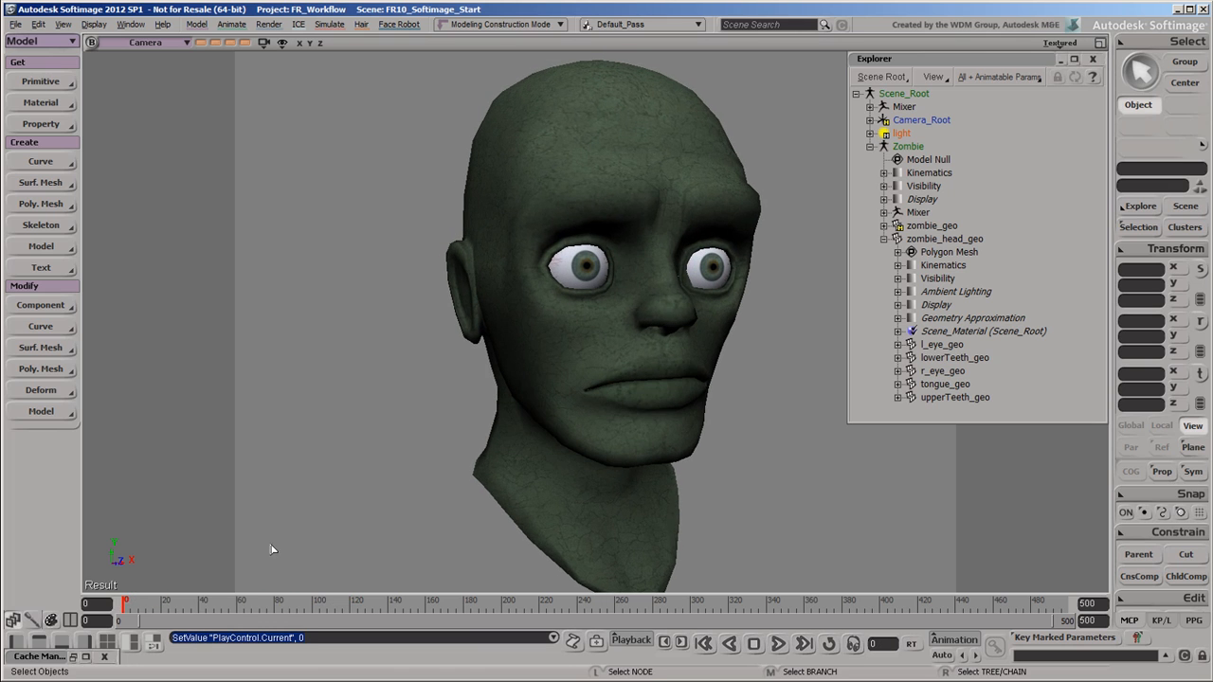
- Select the zombie_head_geo branch and translate it upwards by about 18.3 units in Y
scroll(588, 425, down, 5)
middle_click(590, 424)
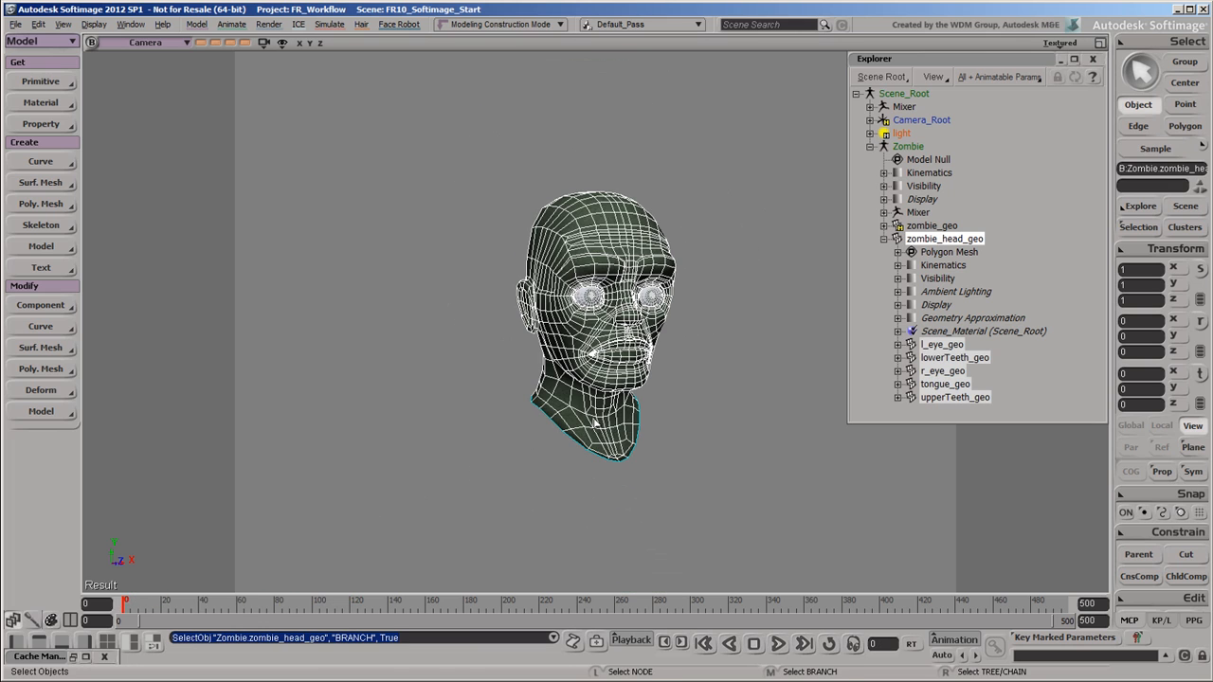
key(v)
drag(597, 420, 599, 289)
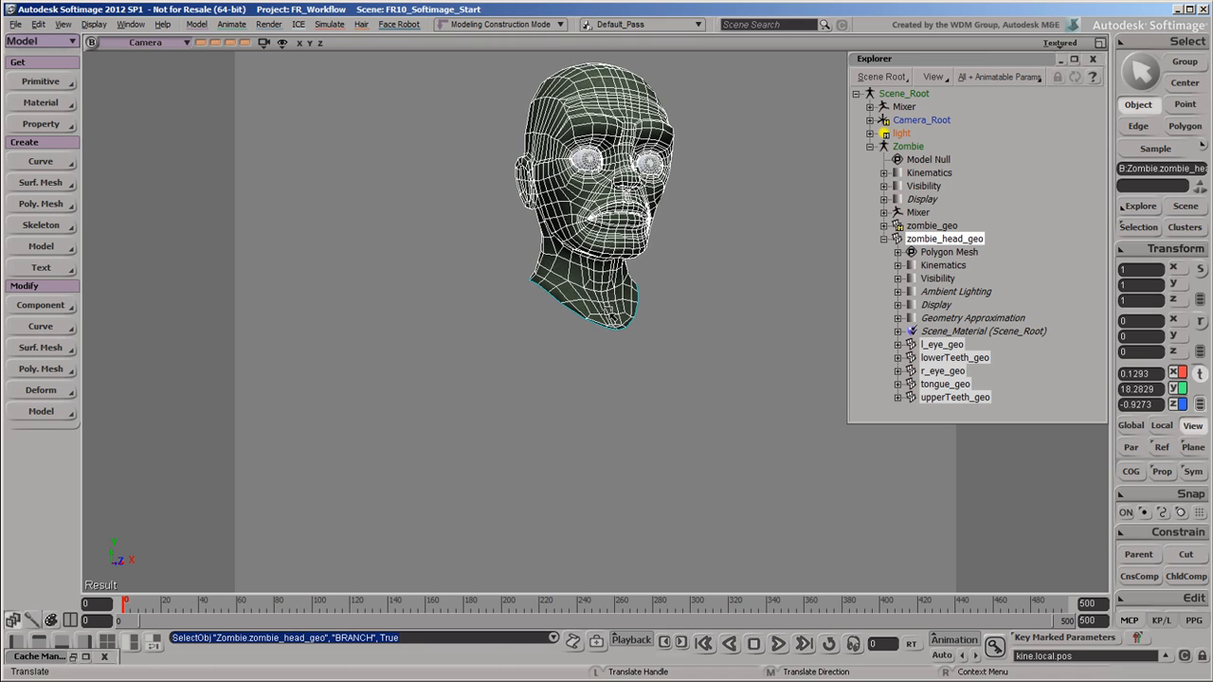
- Clear the selection, play the cached facial animation on the moved head, and return to the first frame
click(778, 644)
key(space)
click(748, 571)
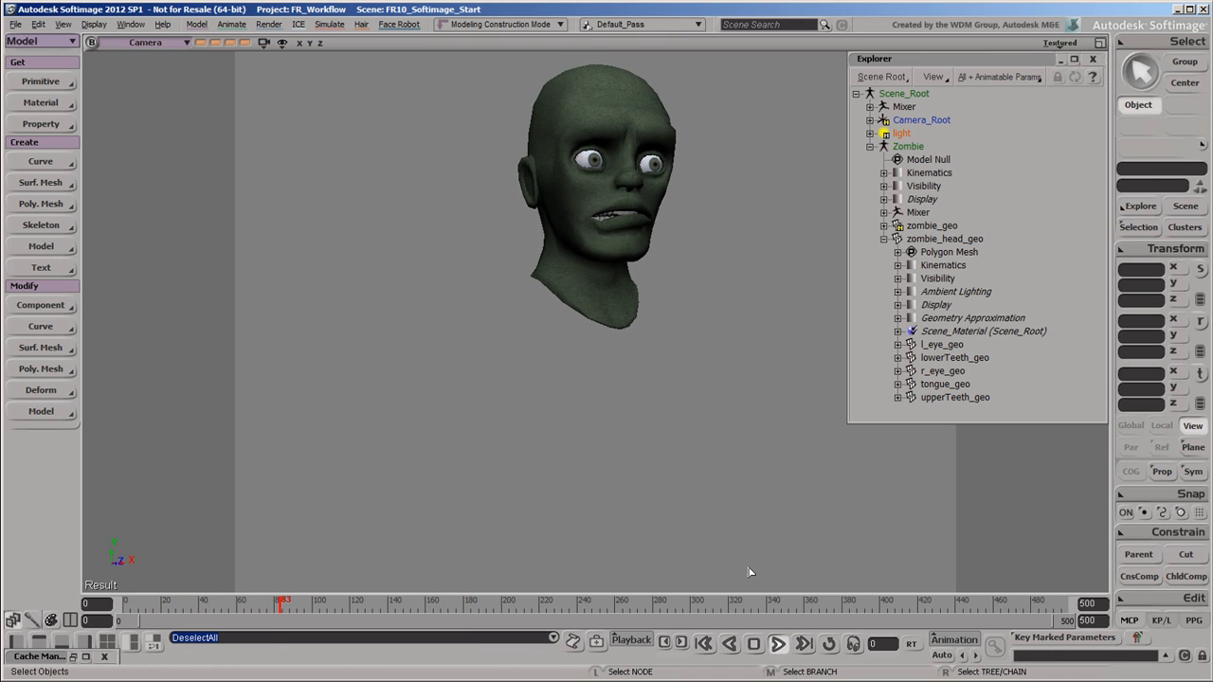
click(754, 644)
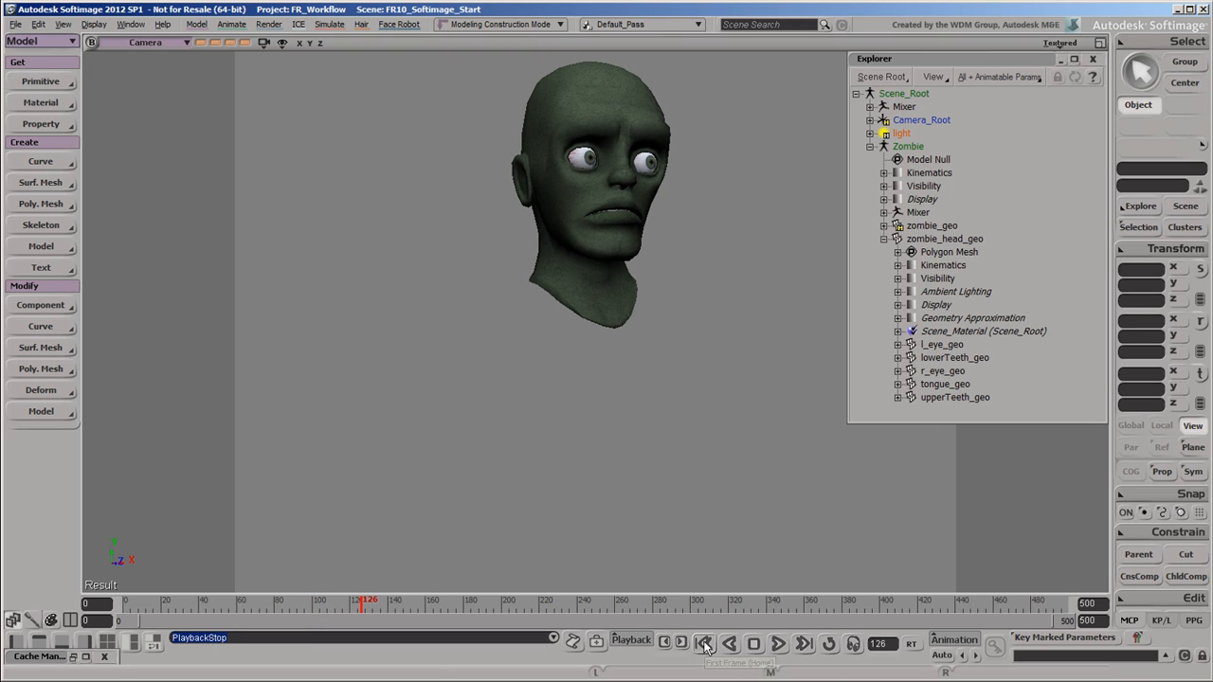
click(704, 644)
- Undo the translation of the zombie_head_geo branch
click(610, 321)
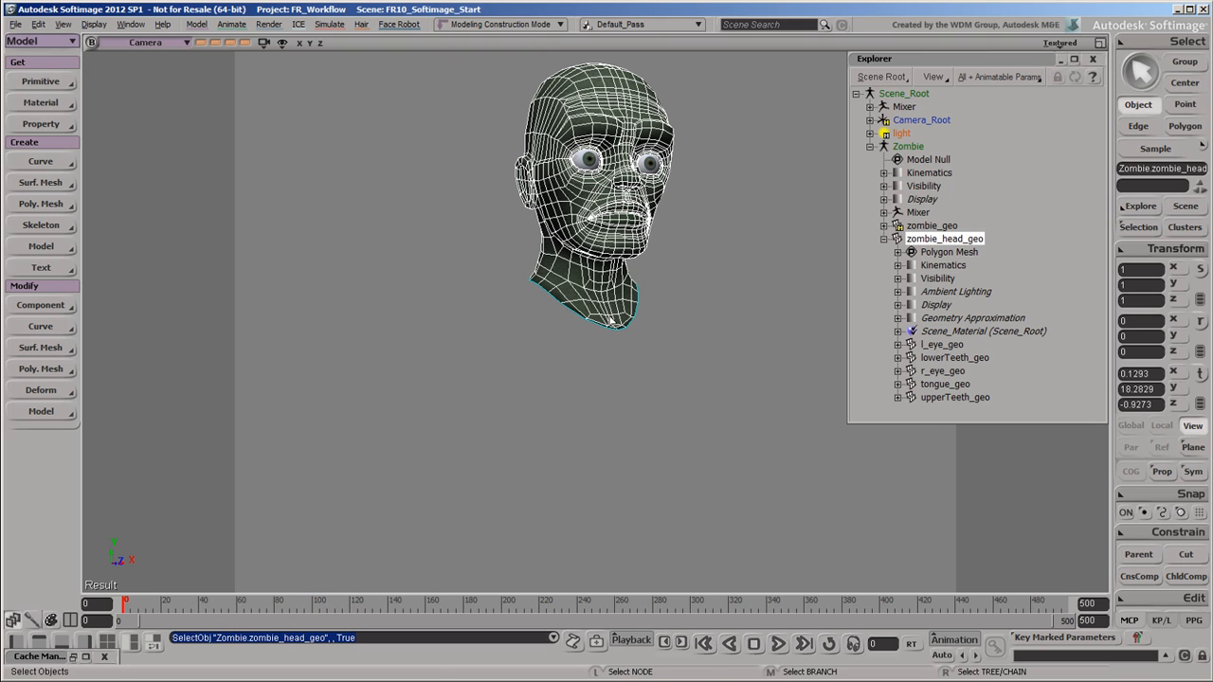
key(ctrl+z)
scroll(693, 435, up, 3)
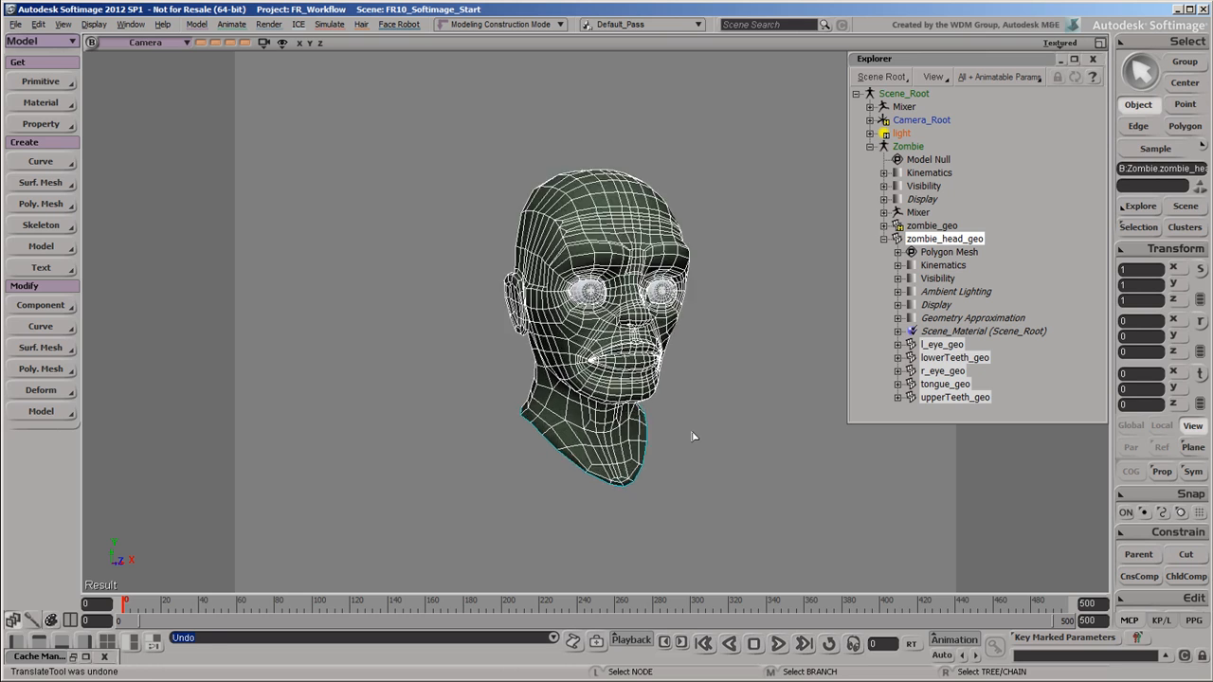
- Select only zombie_head_geo and expand its Polygon Mesh node to examine the operator stack
click(815, 314)
click(938, 239)
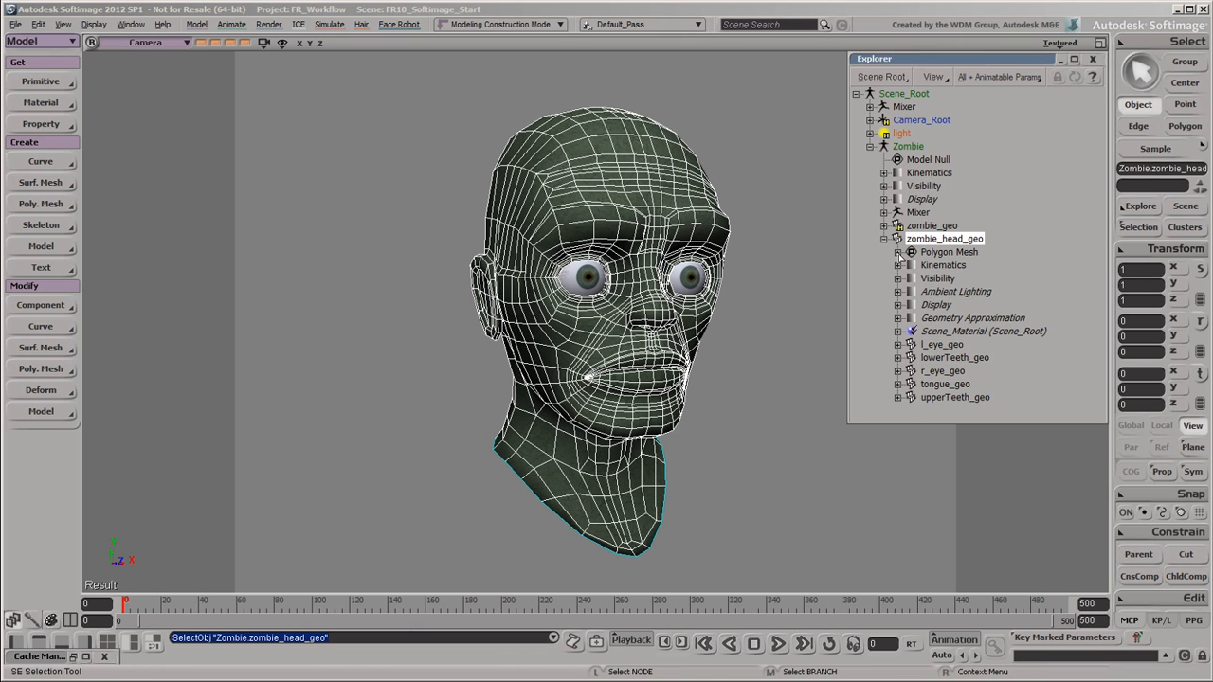
click(897, 252)
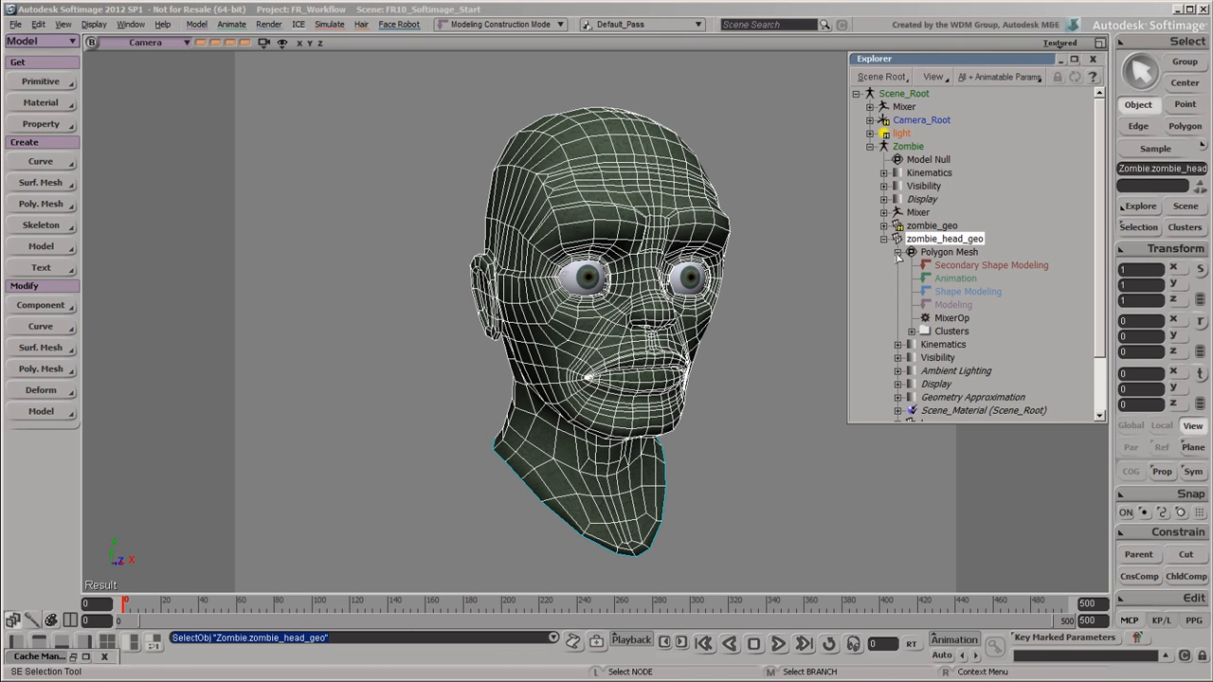
- Select the MixerOp under zombie_head_geo, open the Zombie animation mixer from the Cache Manager, and minimize the Cache Manager
click(952, 319)
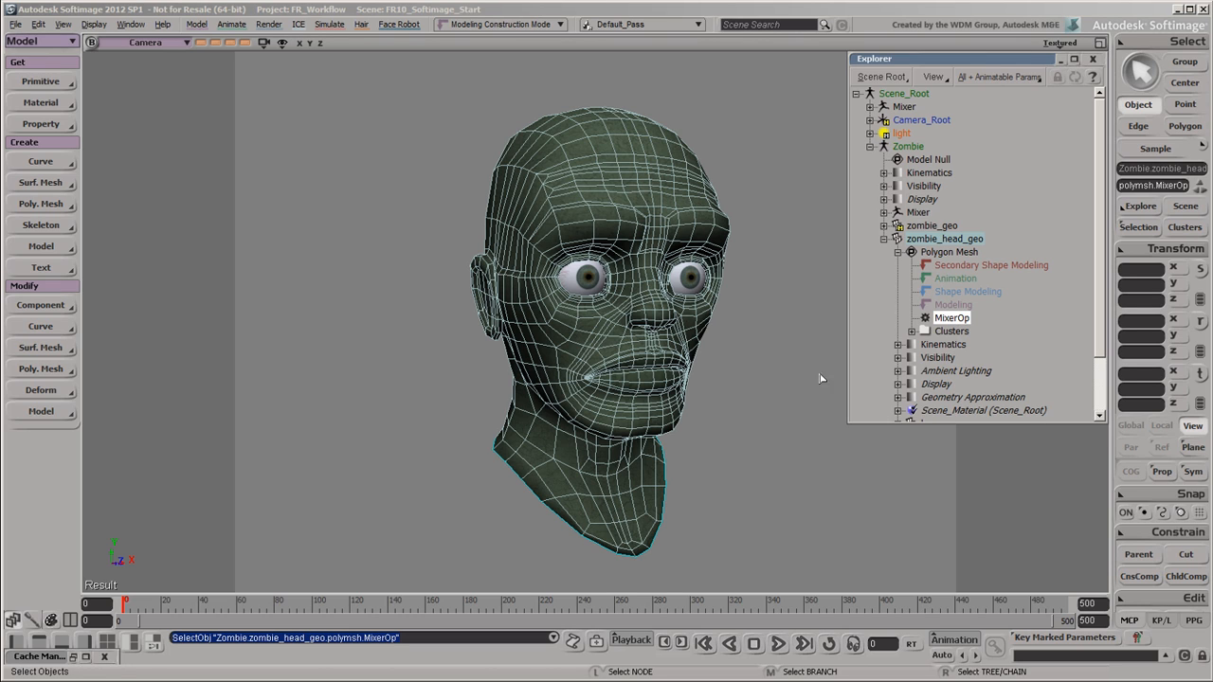
click(86, 658)
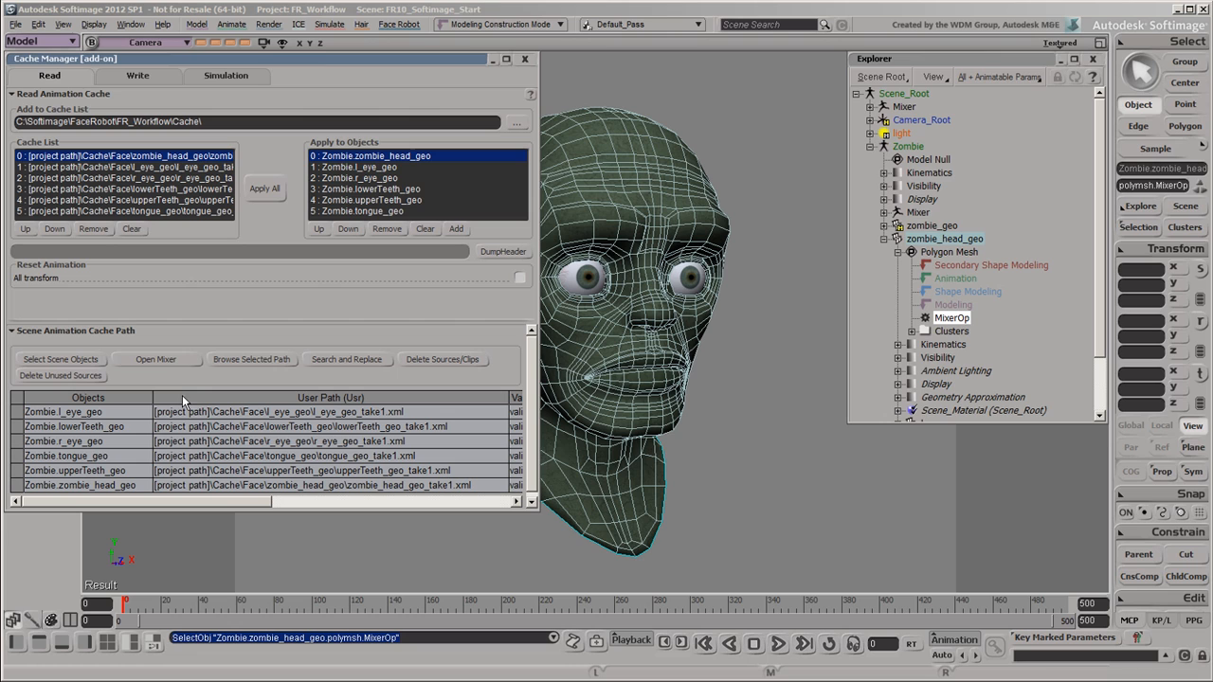
click(156, 360)
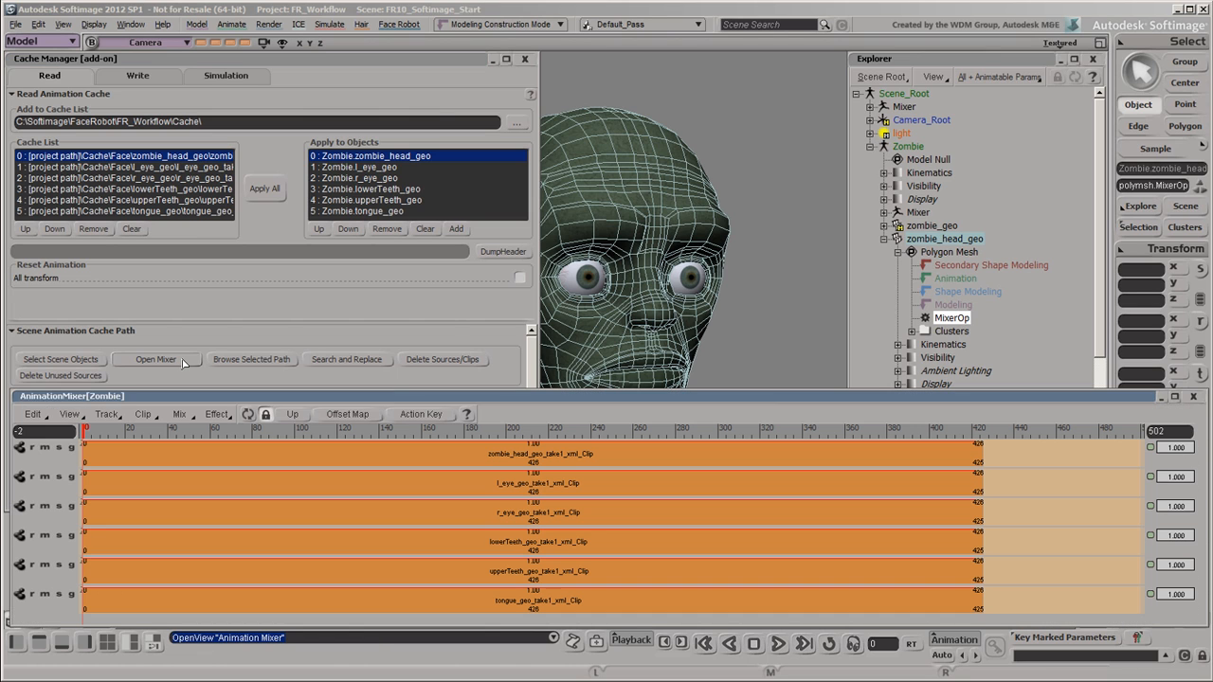
click(489, 60)
scroll(444, 477, down, 2)
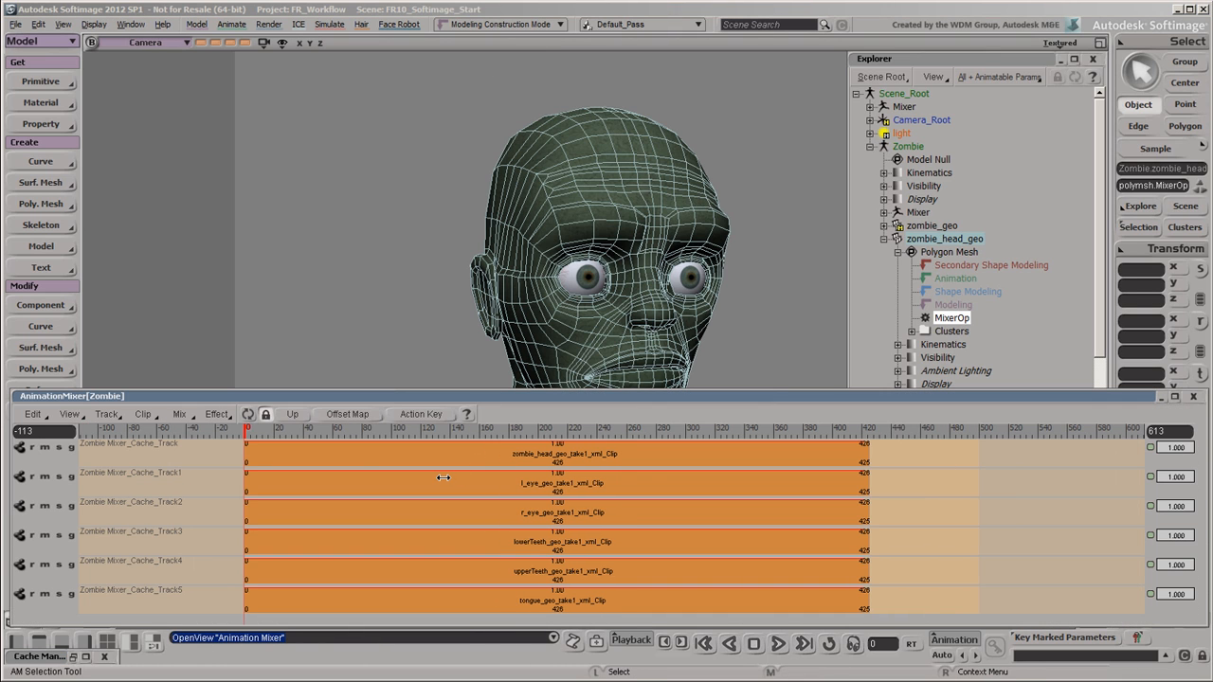
- Select all six cache clips in the mixer and try sliding them together along the timeline and back
click(672, 454)
shift+click(682, 484)
shift+click(688, 513)
shift+click(692, 542)
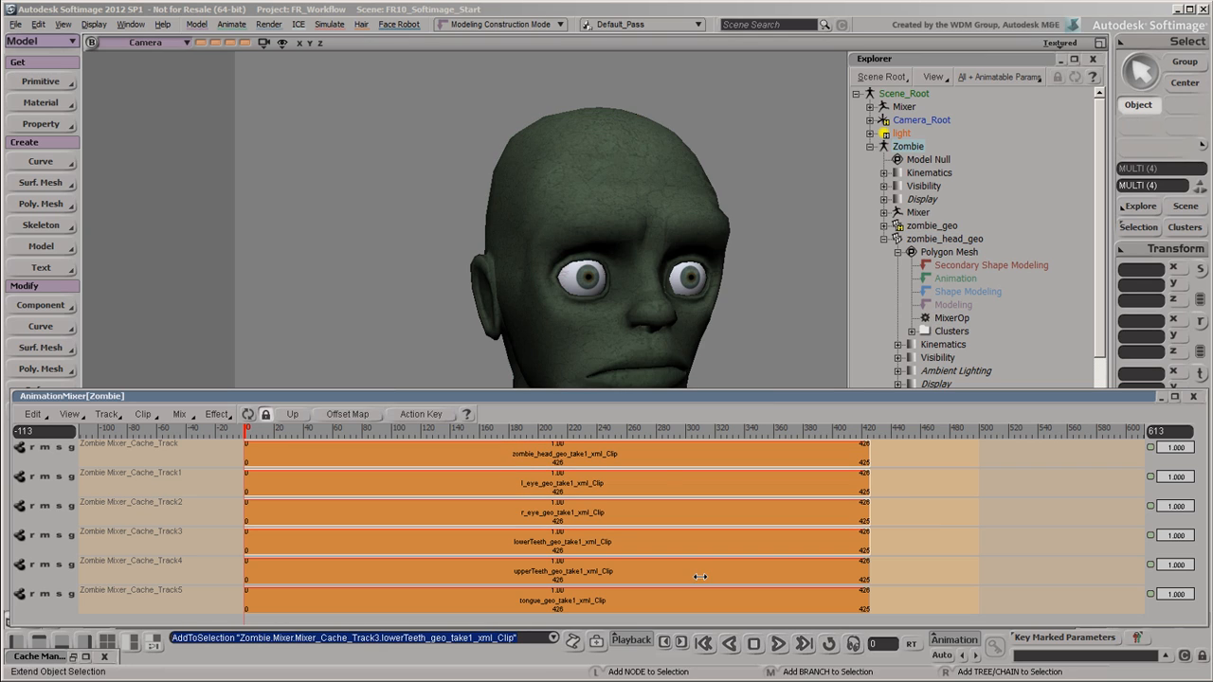
shift+click(697, 571)
shift+click(705, 601)
drag(690, 513, 798, 512)
drag(288, 431, 284, 459)
drag(508, 456, 405, 462)
- Try compressing the six cache clips to end at frame 119, and stretch them back out to frame 425
drag(870, 460, 420, 460)
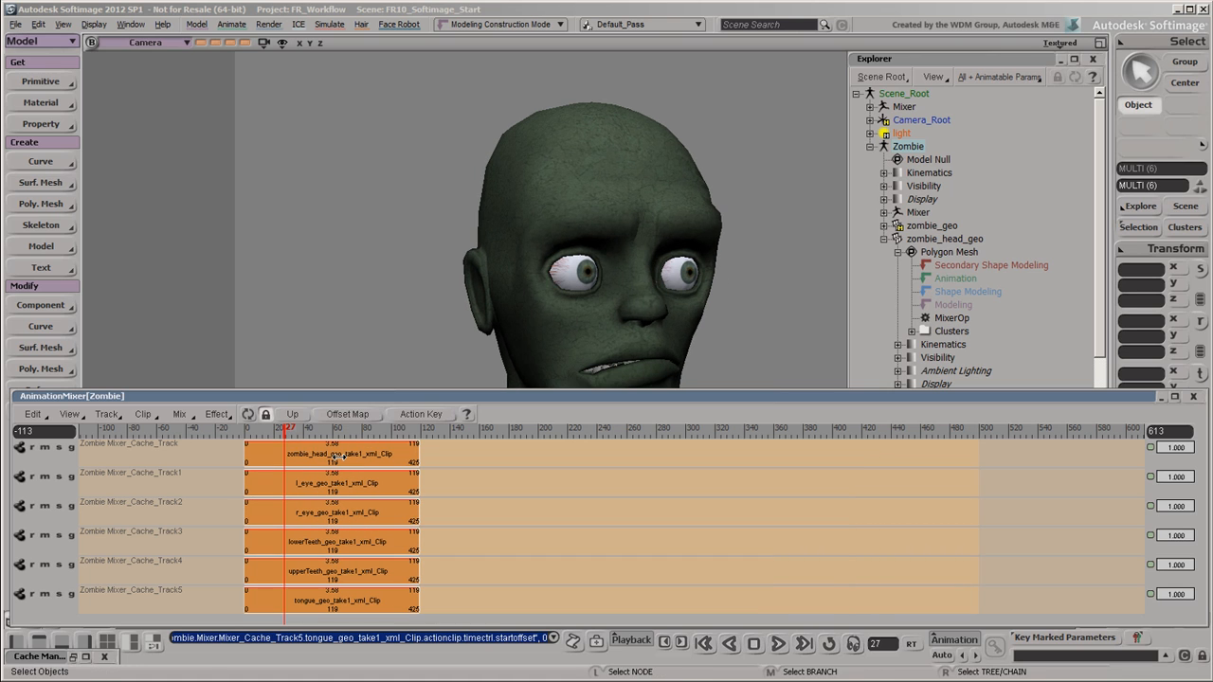
mouse_move(235, 432)
mouse_down()
mouse_move(412, 452)
mouse_move(239, 452)
mouse_up()
drag(420, 459, 868, 469)
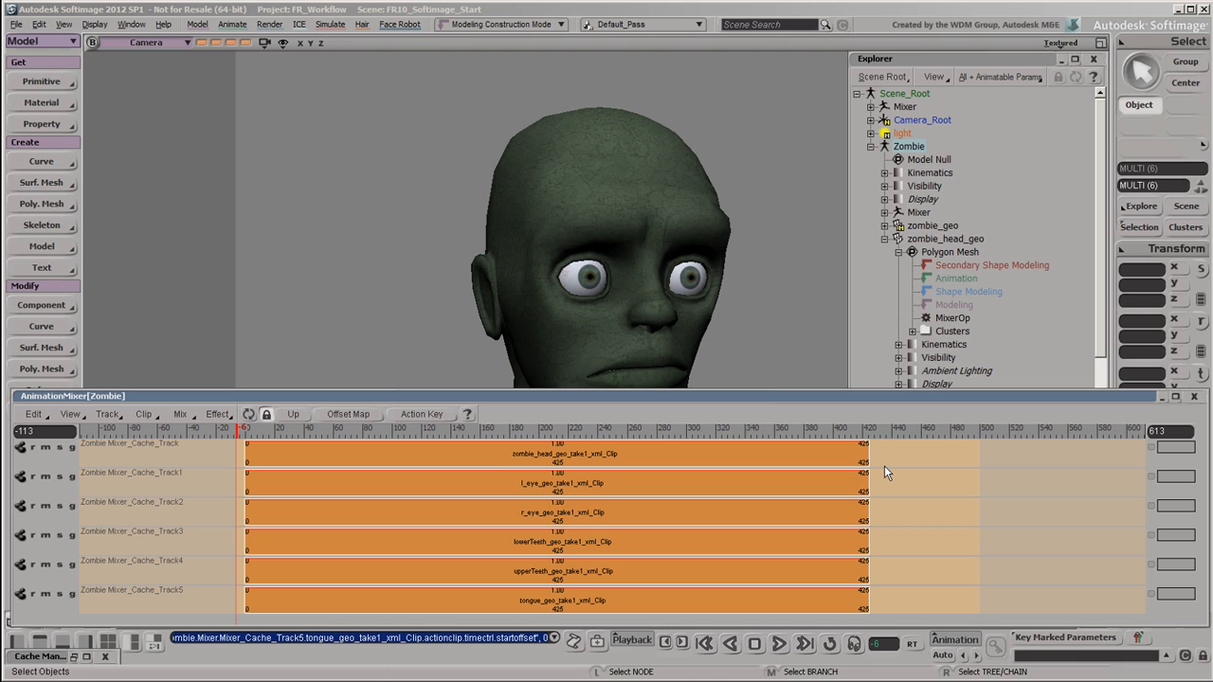
- Add an audio track to the Zombie animation mixer
click(107, 416)
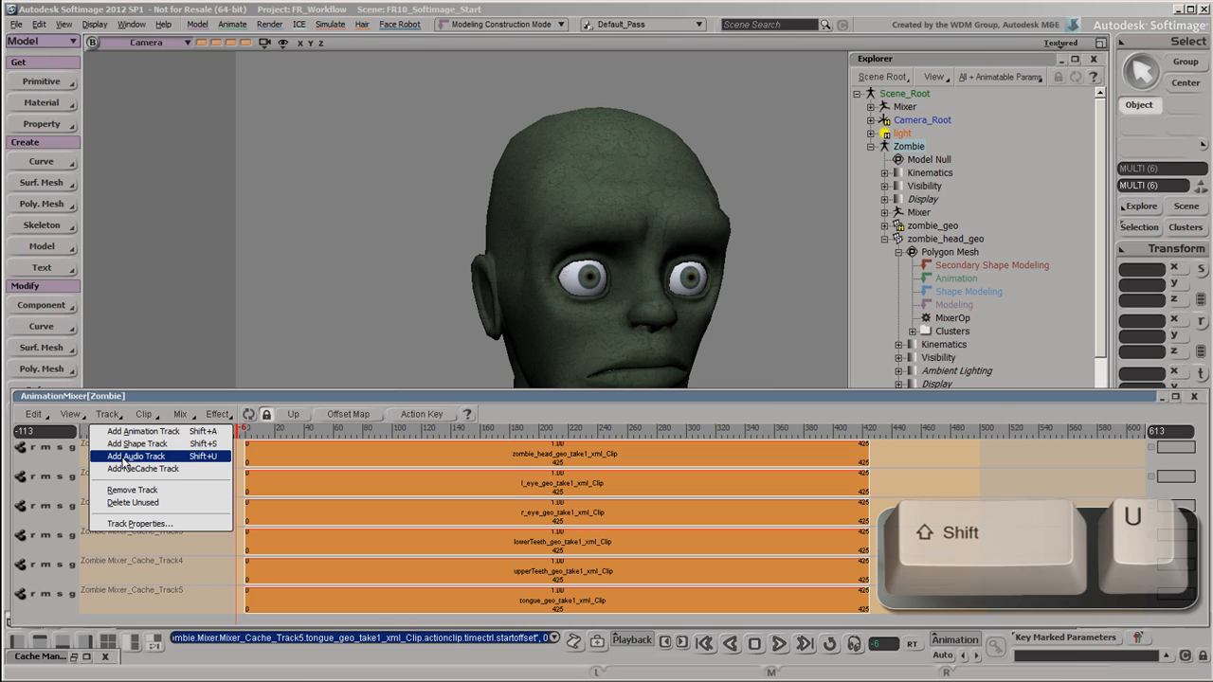
key(shift+u)
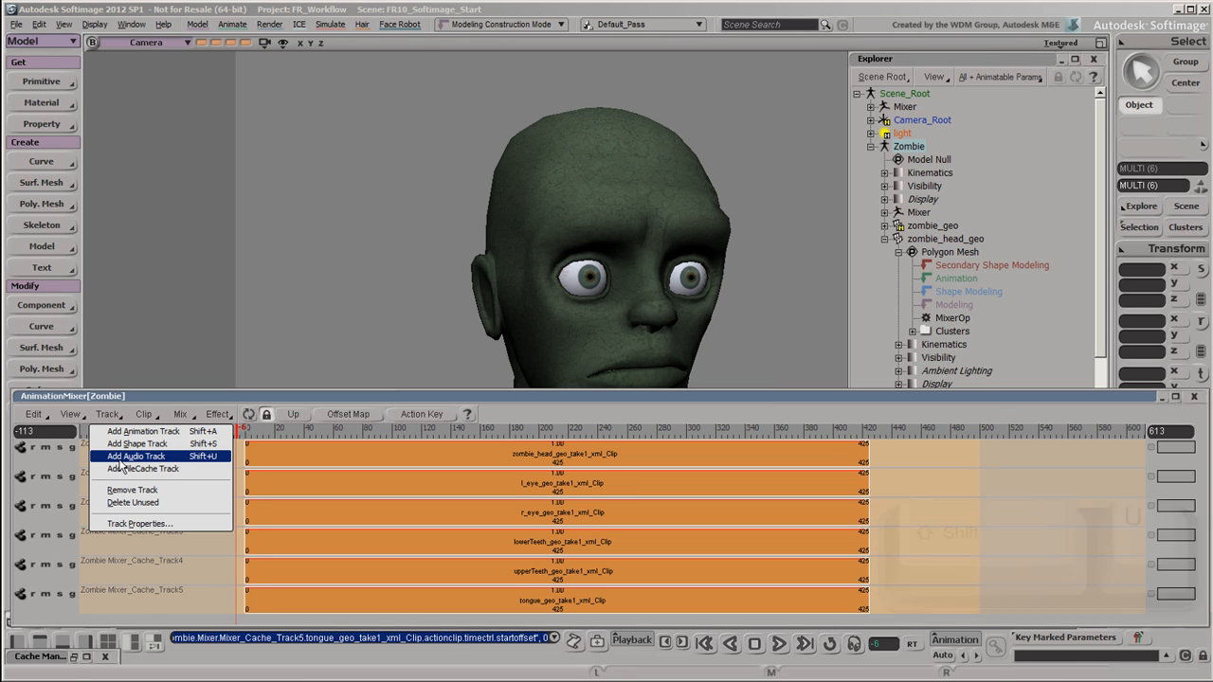
click(118, 457)
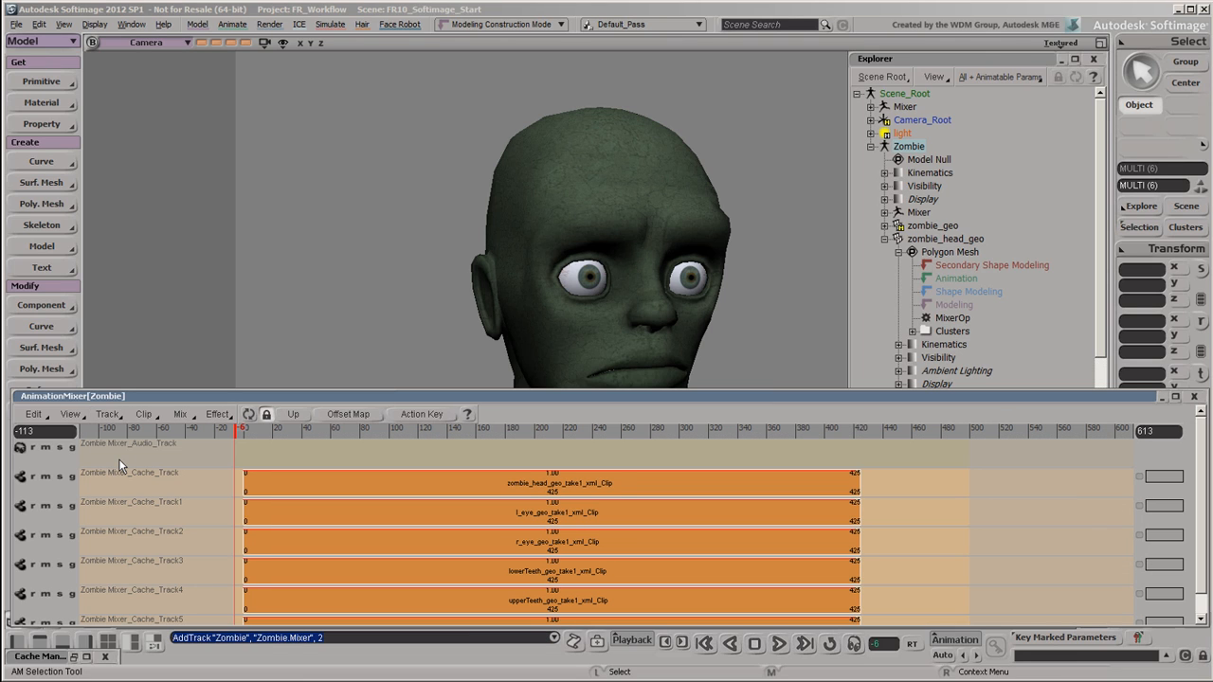
- Load brains.wav from the project's Audio folder onto the audio track and shift its clip to start at frame 310
right_click(372, 451)
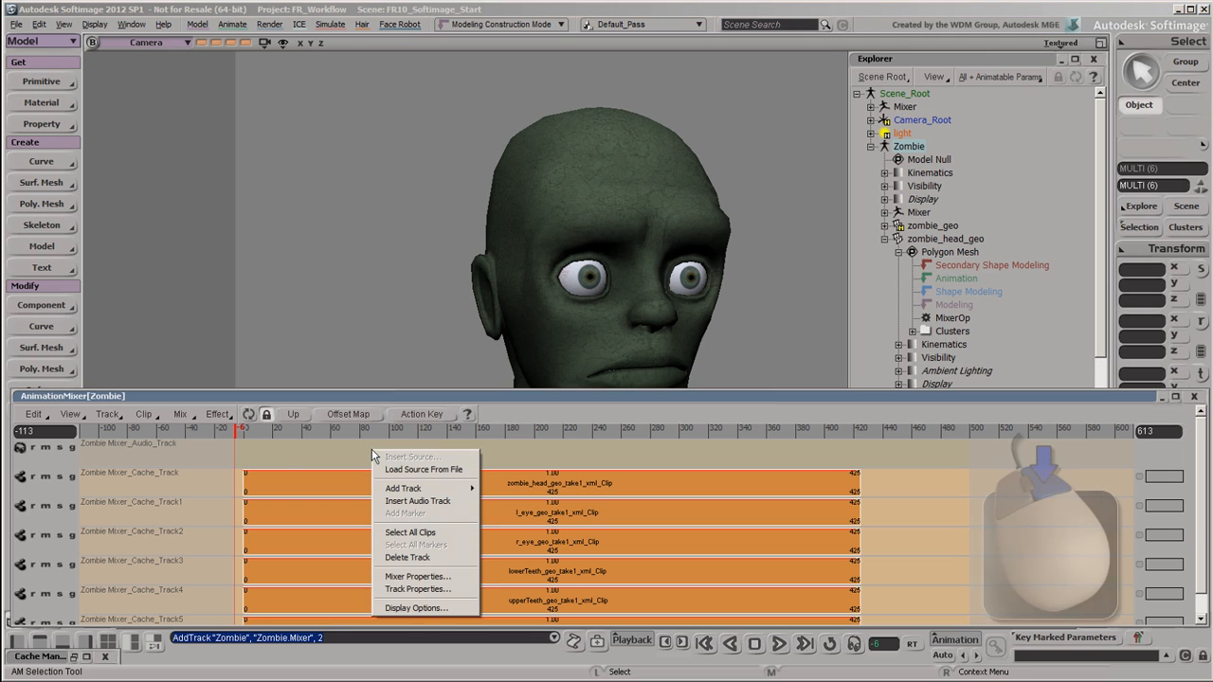
click(463, 470)
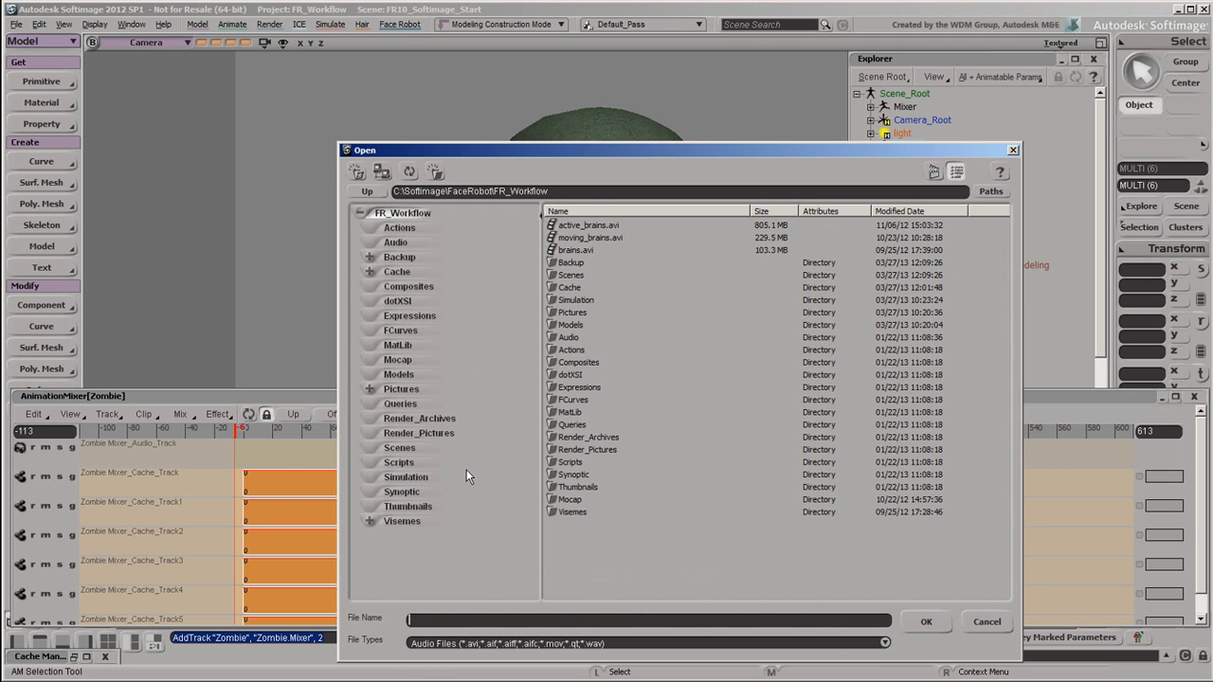
double_click(569, 337)
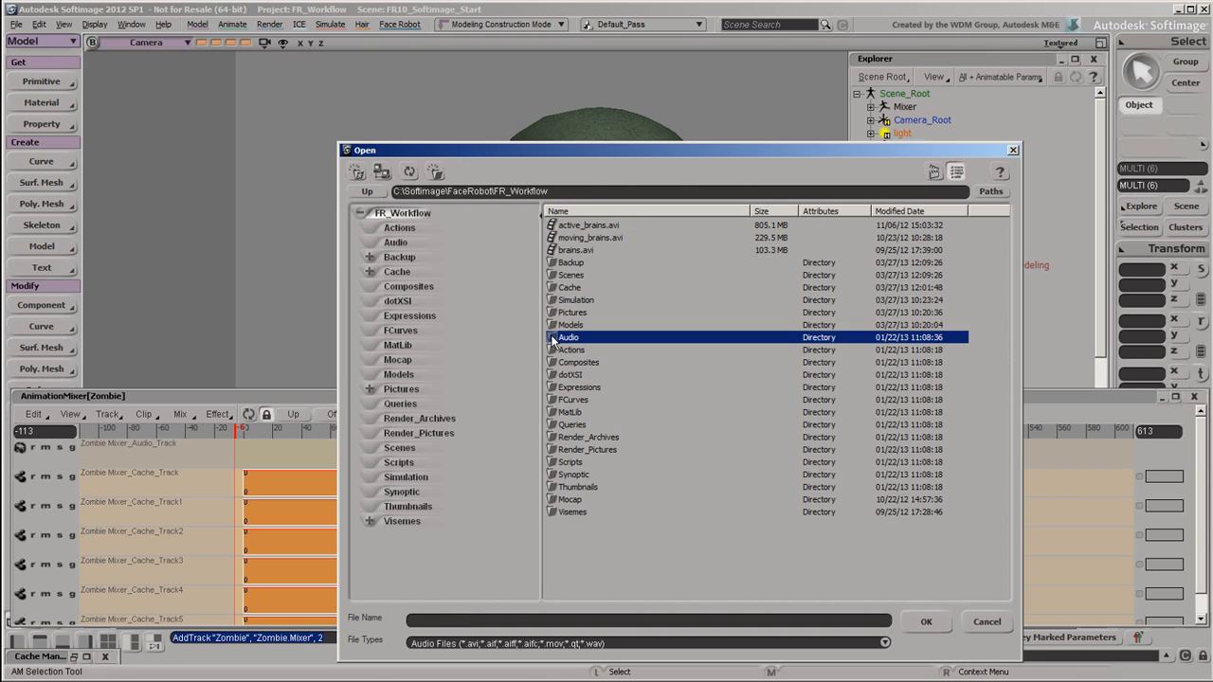
click(588, 264)
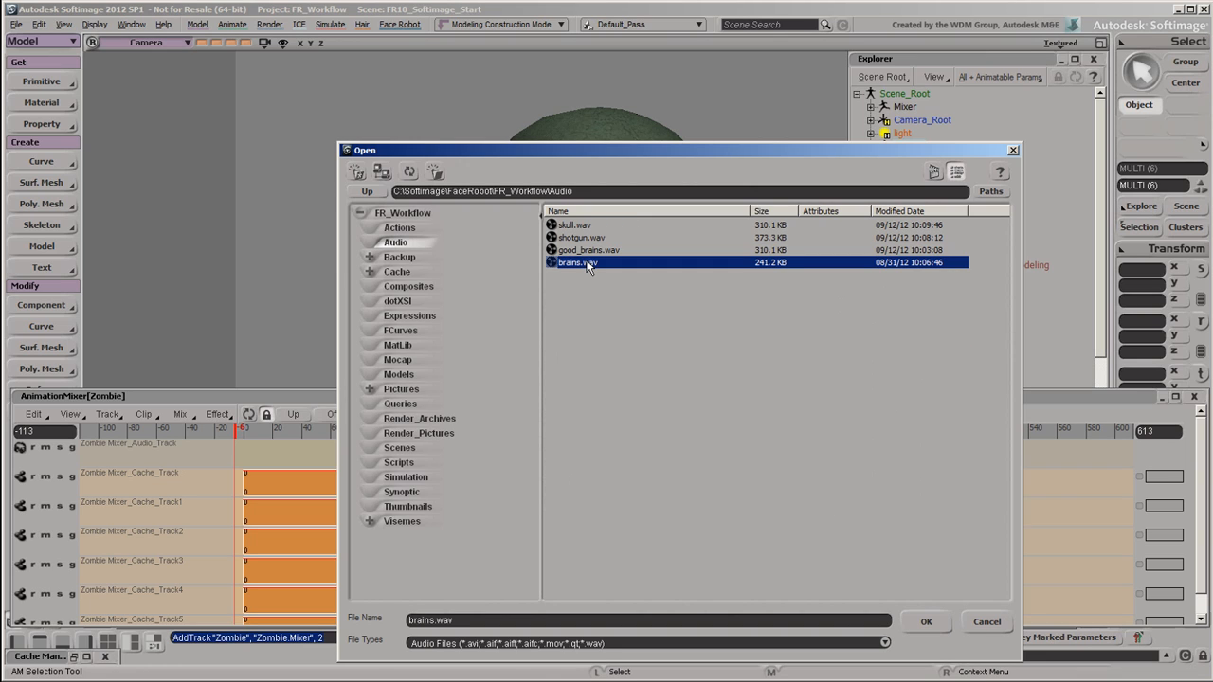
click(921, 622)
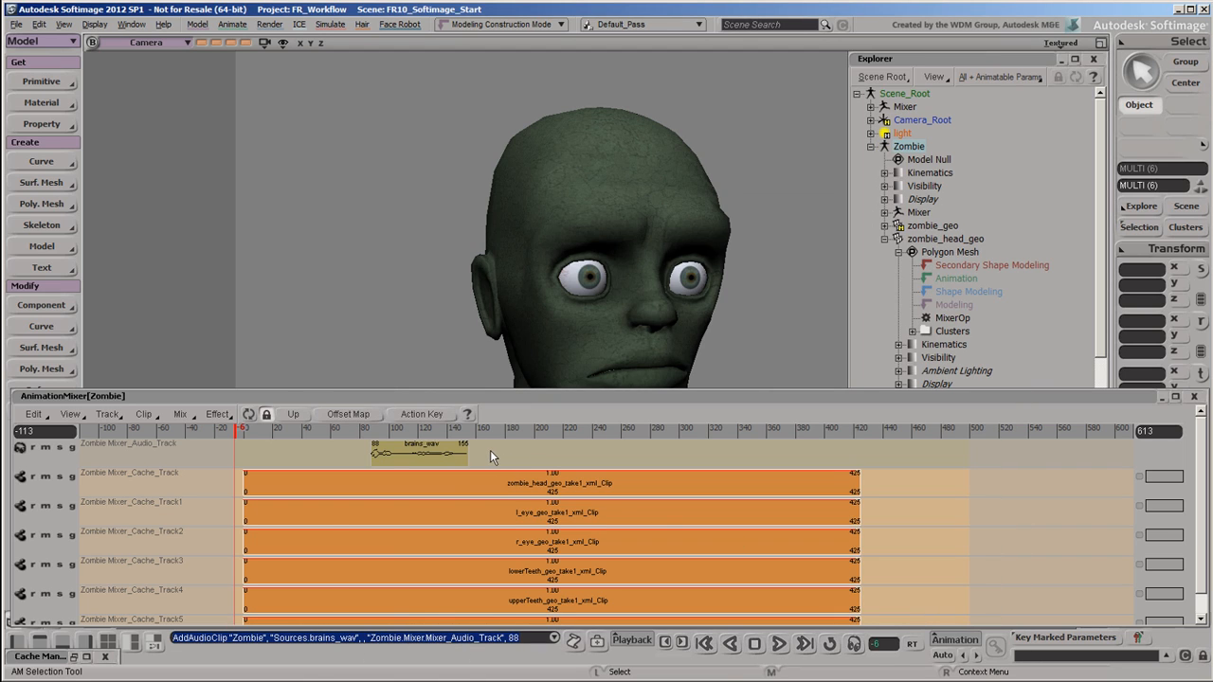
drag(398, 454, 720, 456)
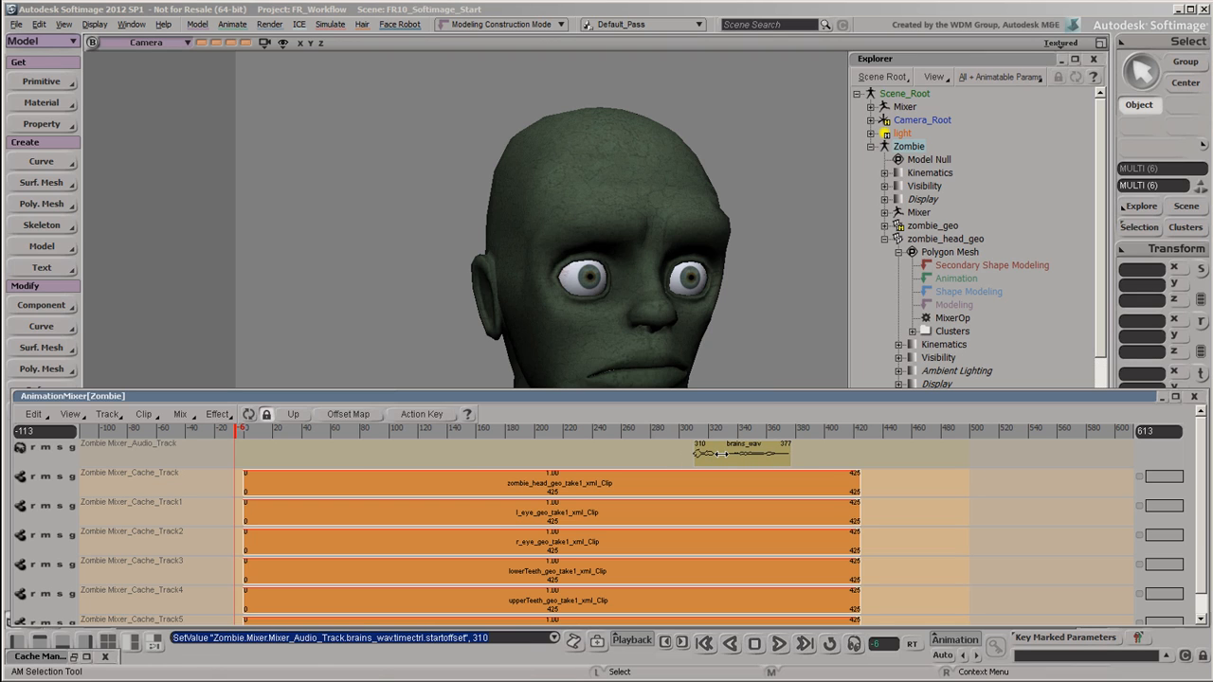
- Play the animation with its audio from frame 300, stop it, and close the animation mixer and the explorer
click(680, 429)
drag(679, 395, 689, 451)
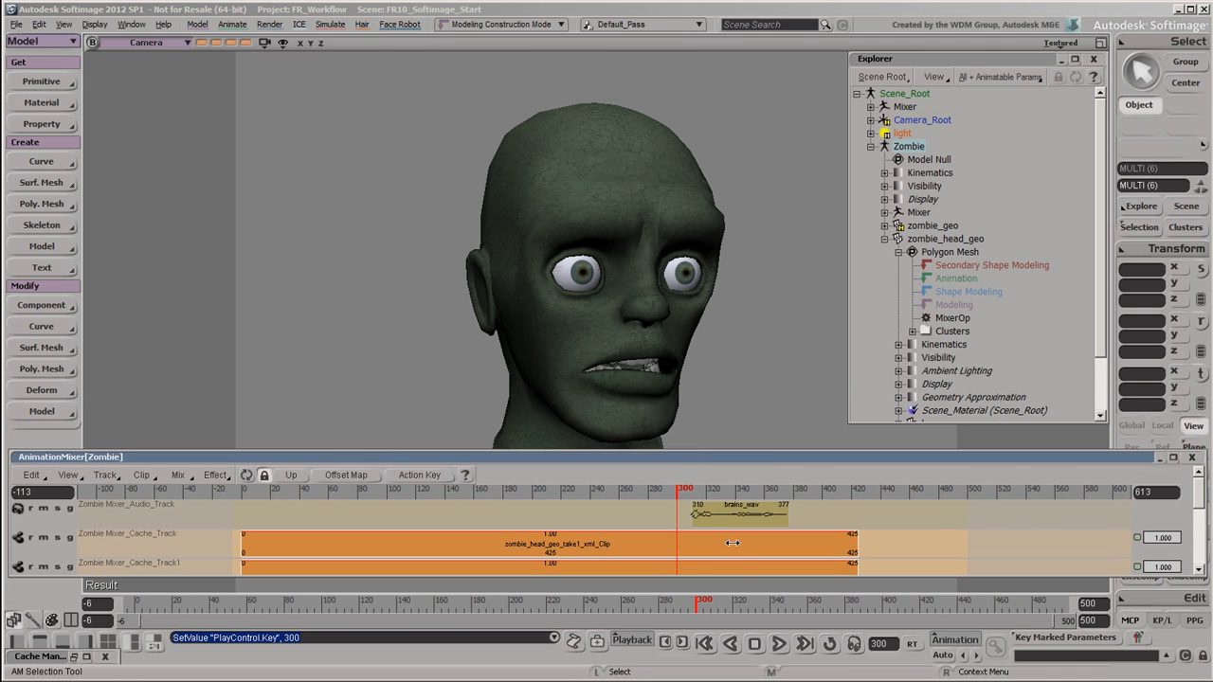
click(778, 644)
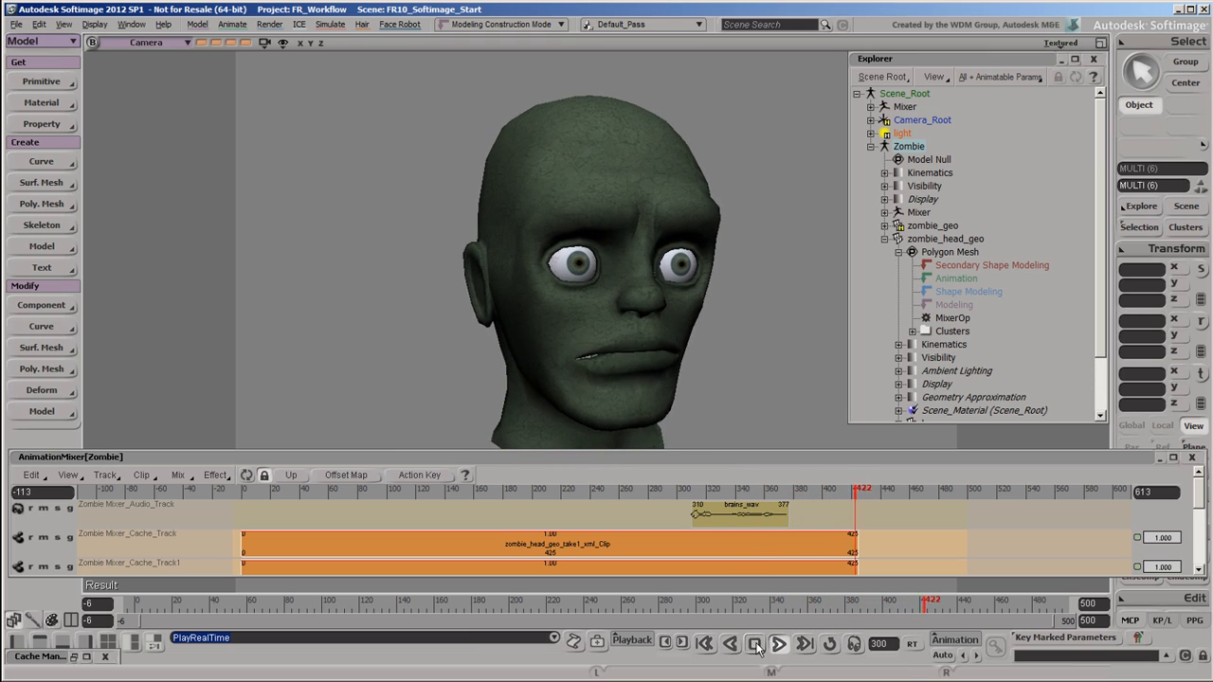
click(756, 646)
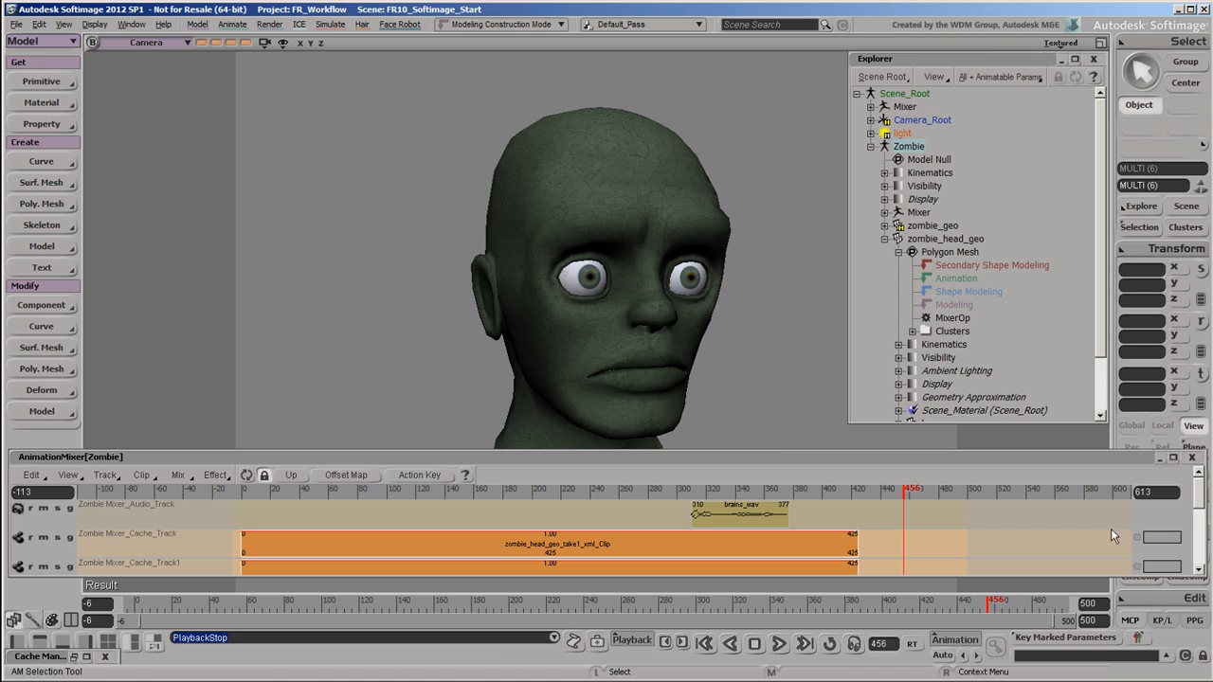
click(1193, 458)
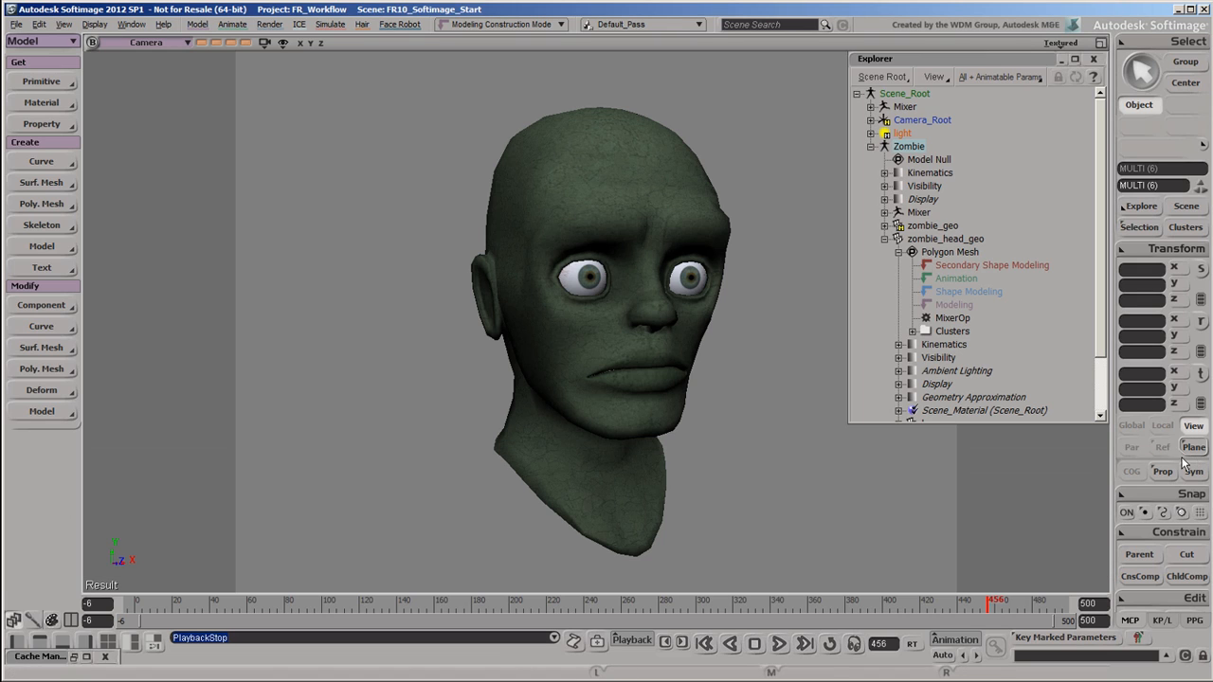
click(1094, 61)
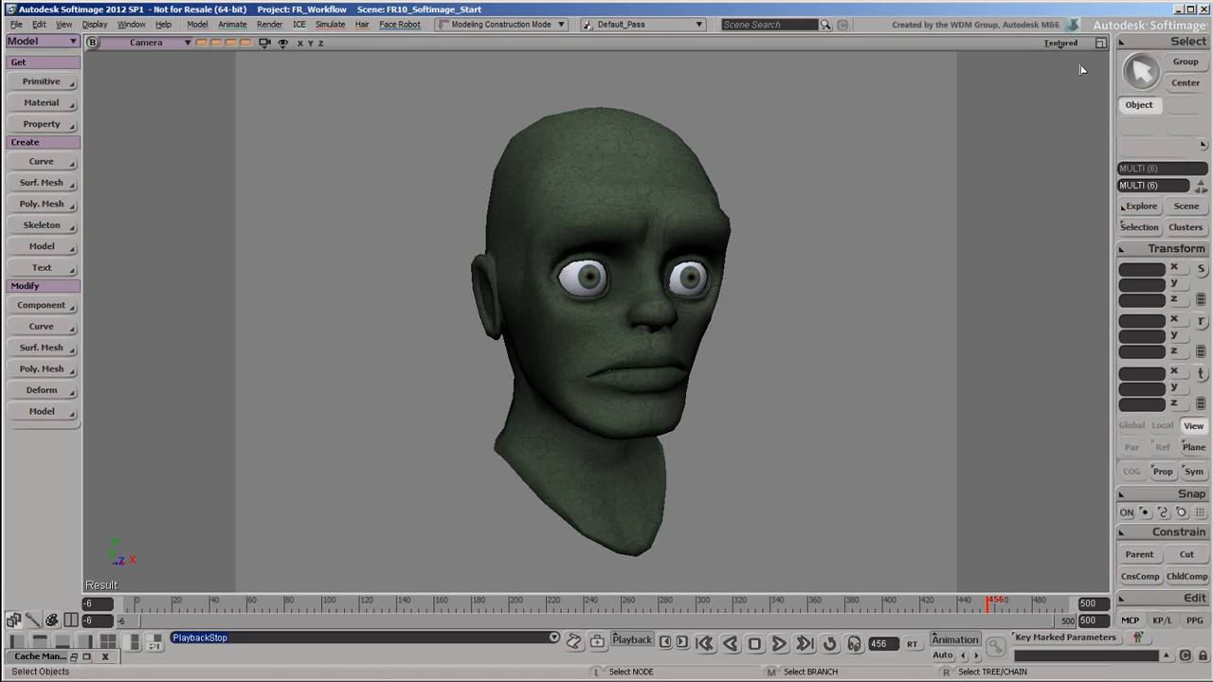
- Set the timeline's start frame to 0 and play the facial animation from the beginning
click(704, 644)
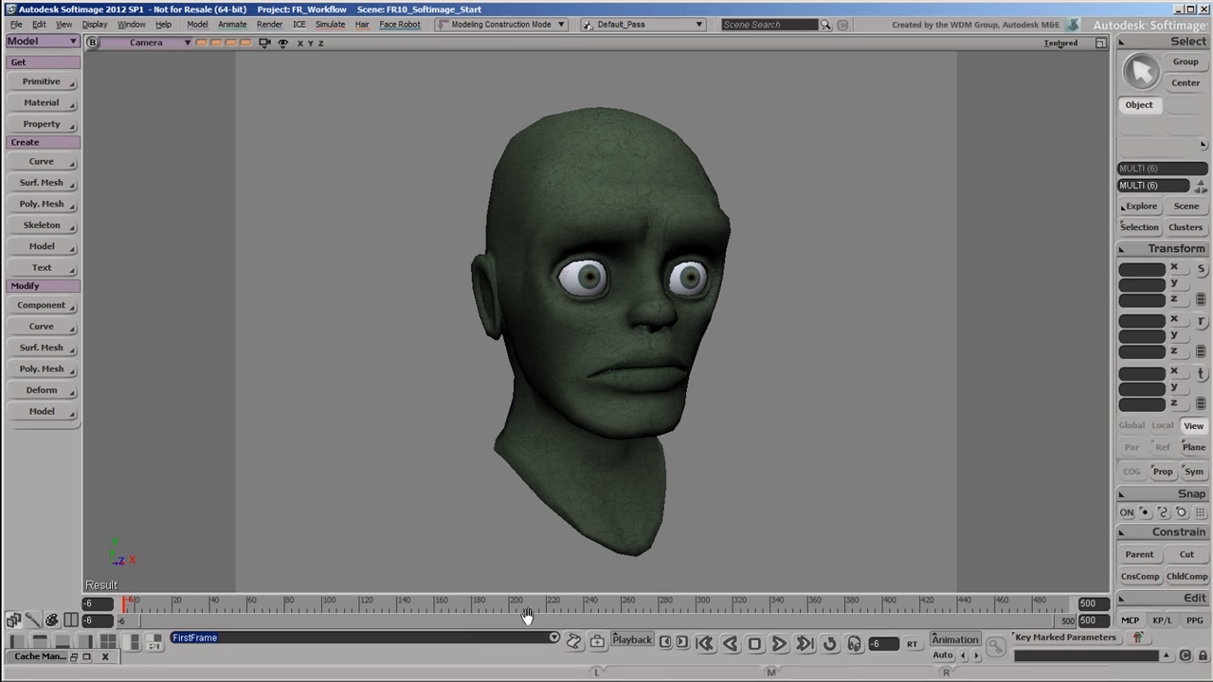
text(0)
key(Return)
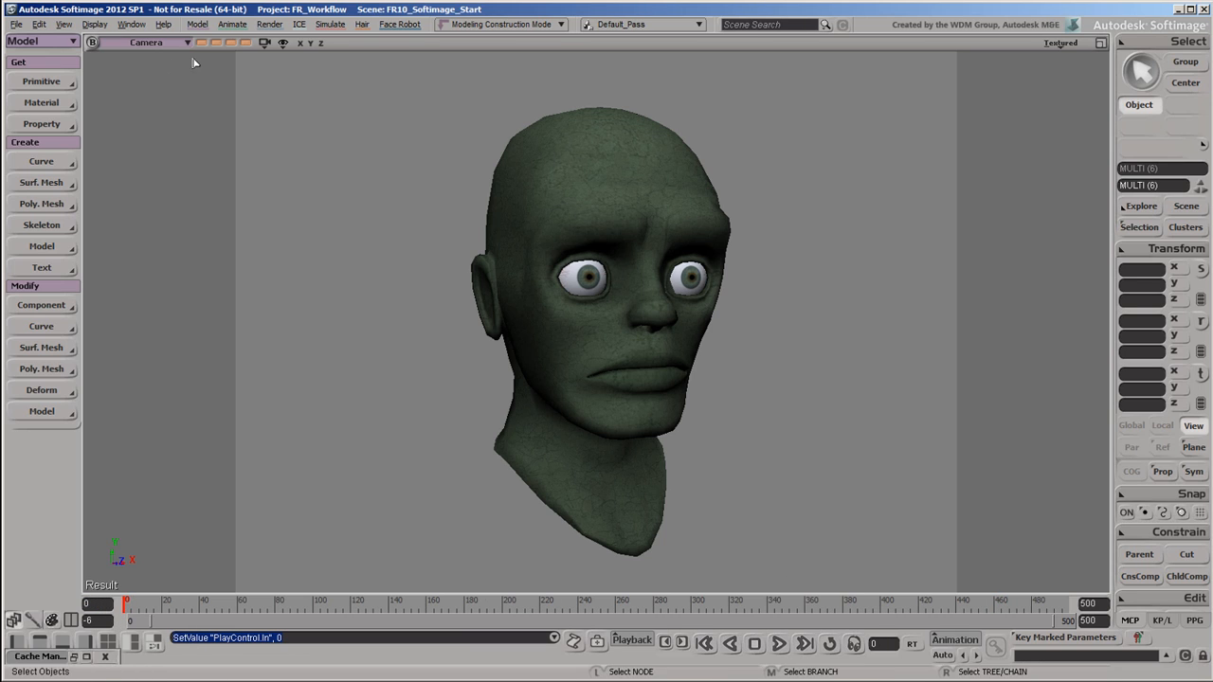
click(779, 645)
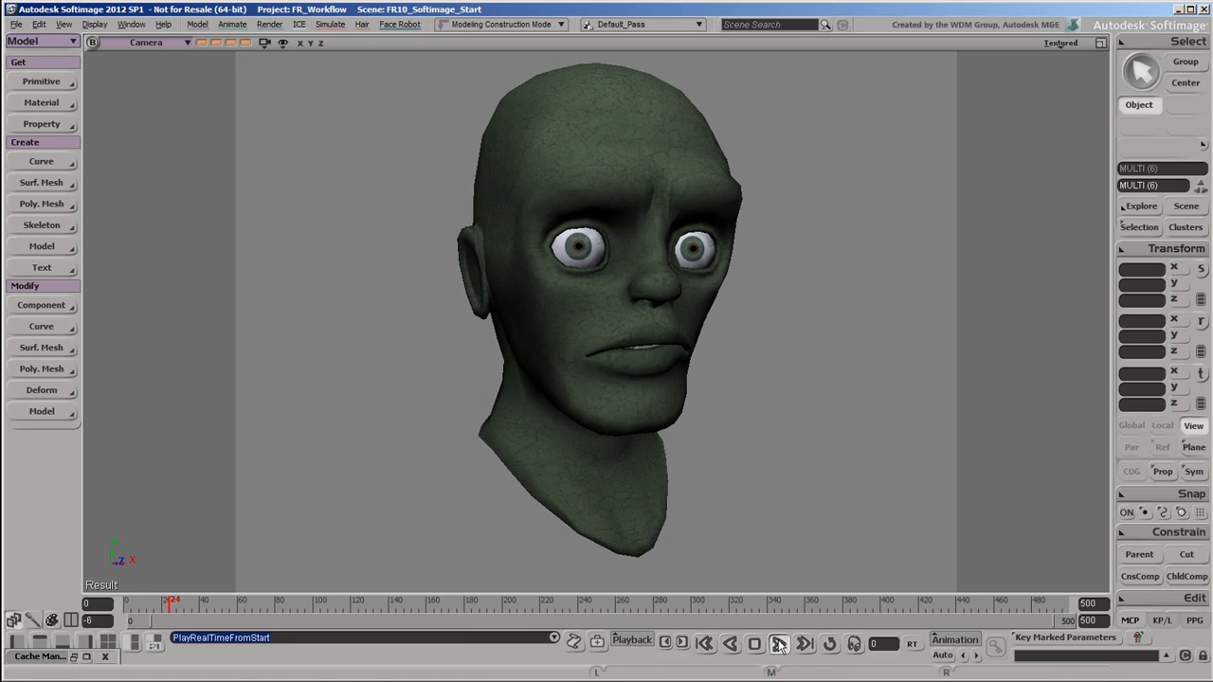